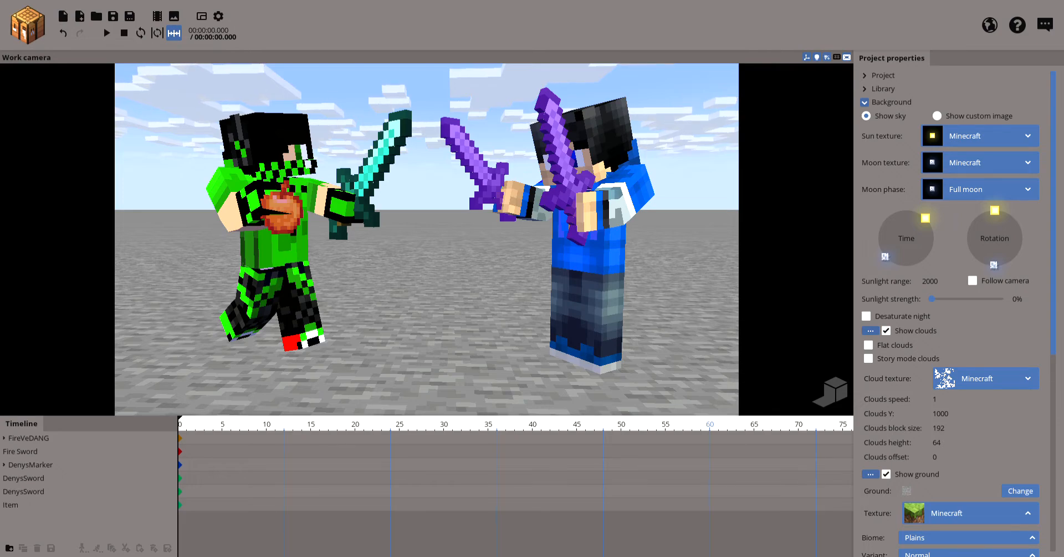
- Examine the scene and its two sword-holding characters from several angles, selecting each character in turn
right_click_drag(427, 239, 515, 261)
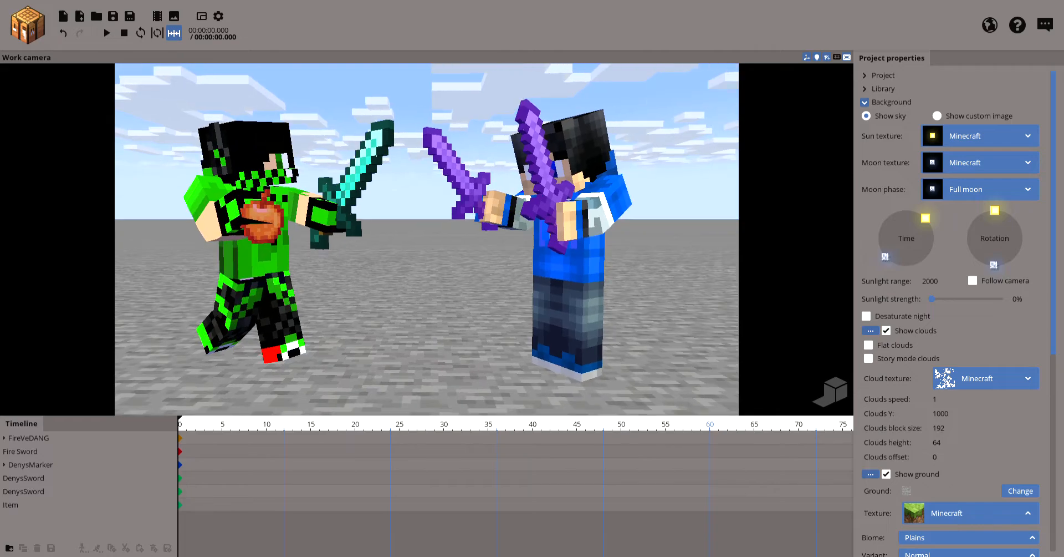
key("s")
key("w")
key("w")
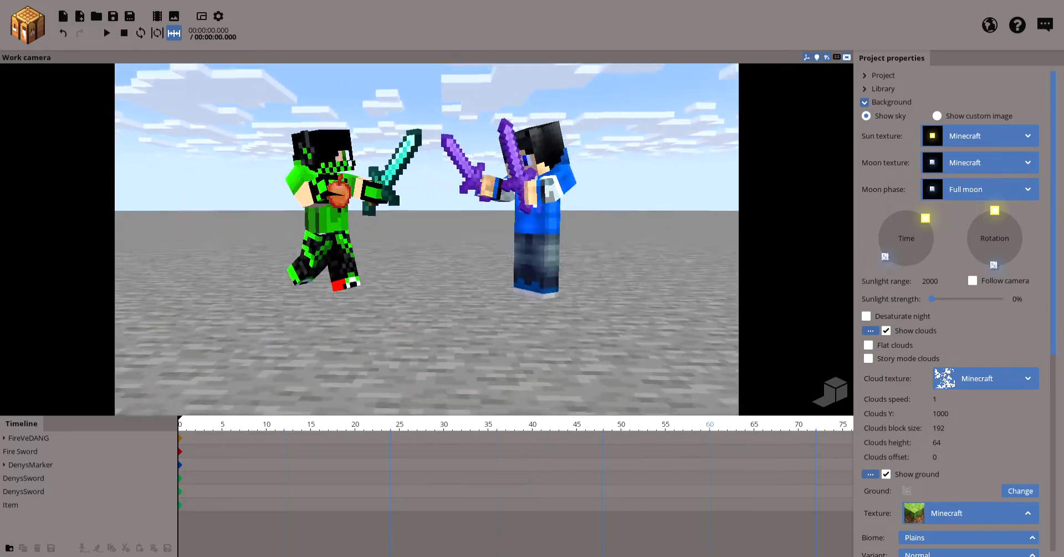
key("s")
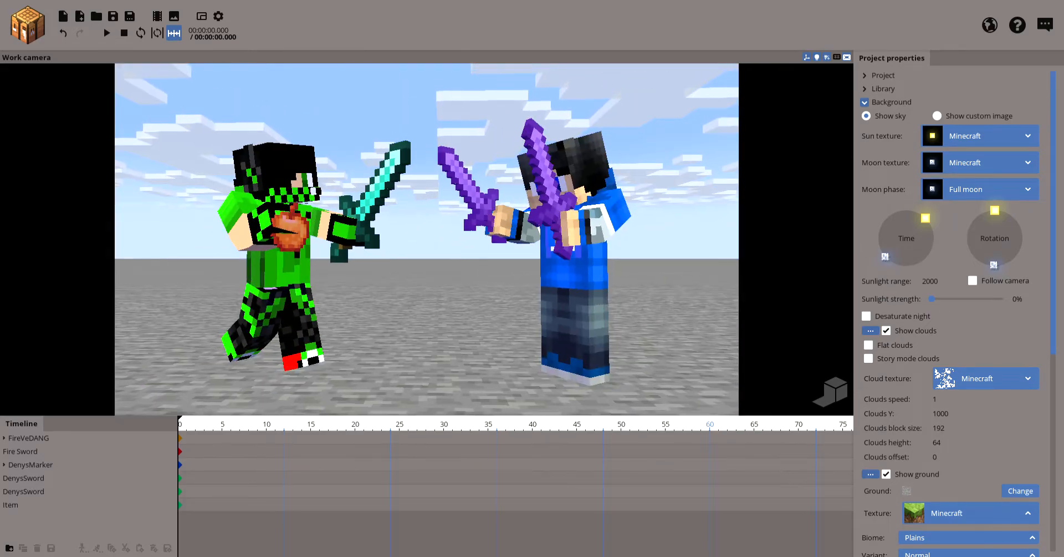
left_click(285, 343)
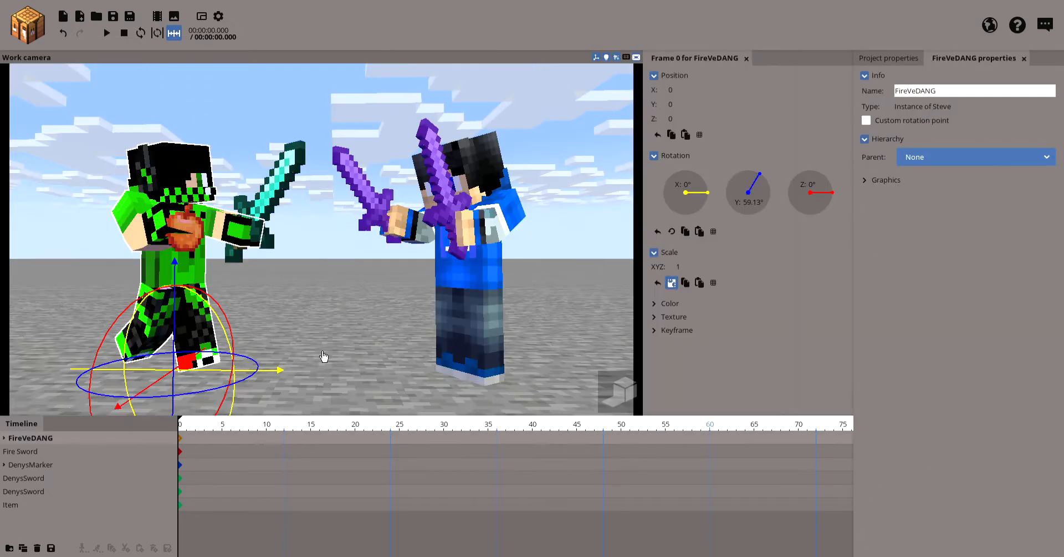
left_click(316, 341)
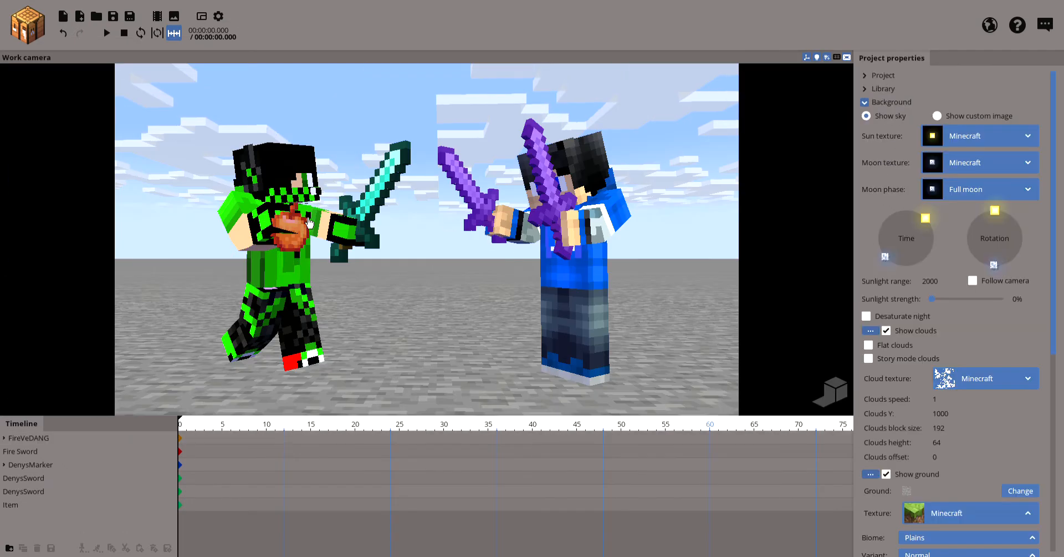
left_click(39, 438)
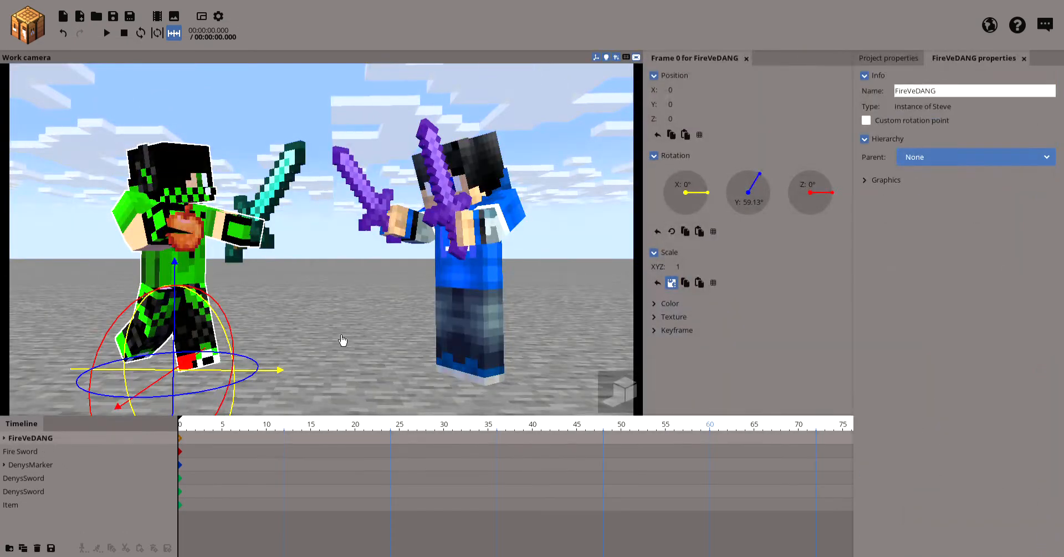
left_click(523, 314)
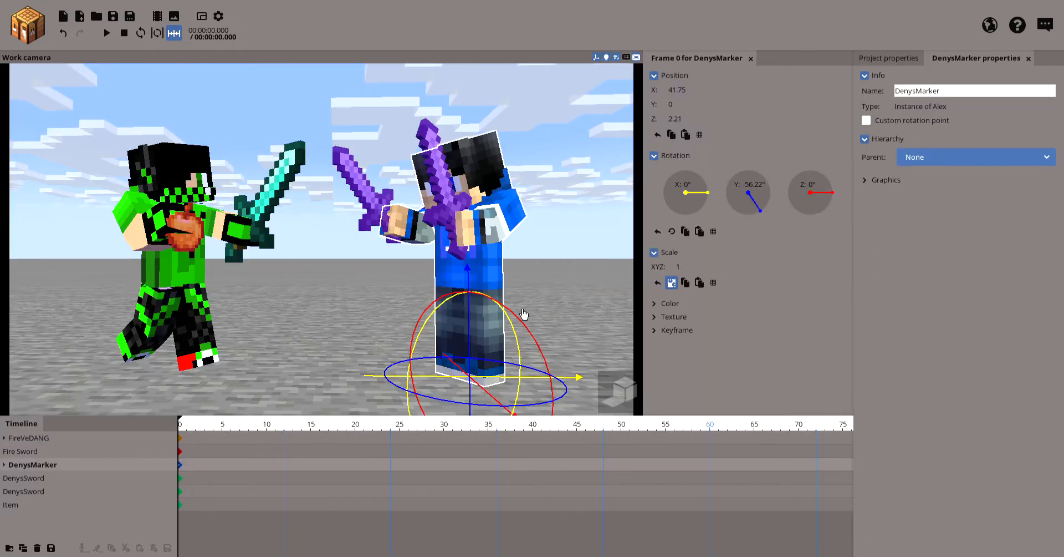
- Reduce the scale of both purple swords held by the blue character
left_click(463, 257)
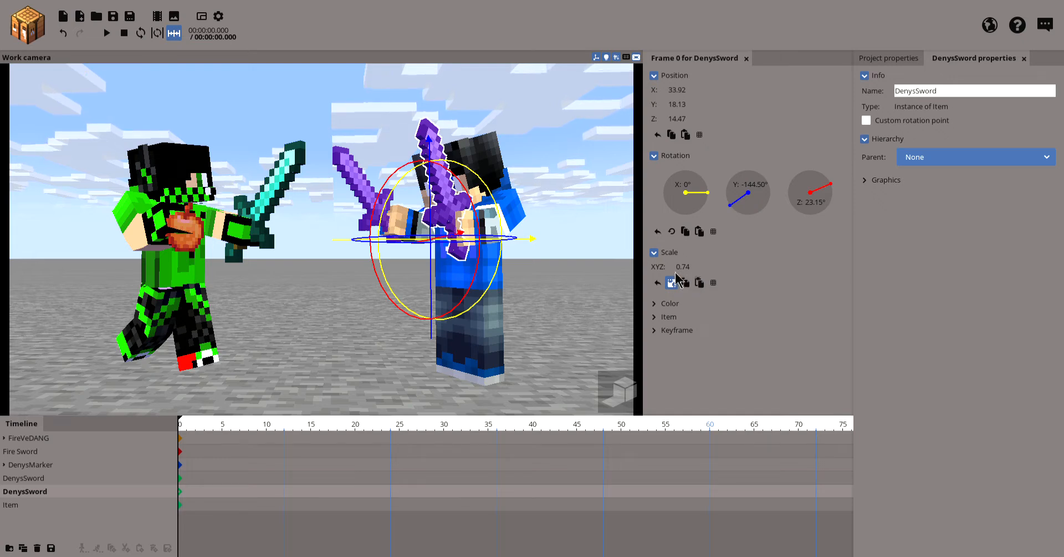
left_click_drag(686, 280, 689, 281)
left_click(563, 340)
left_click(464, 200)
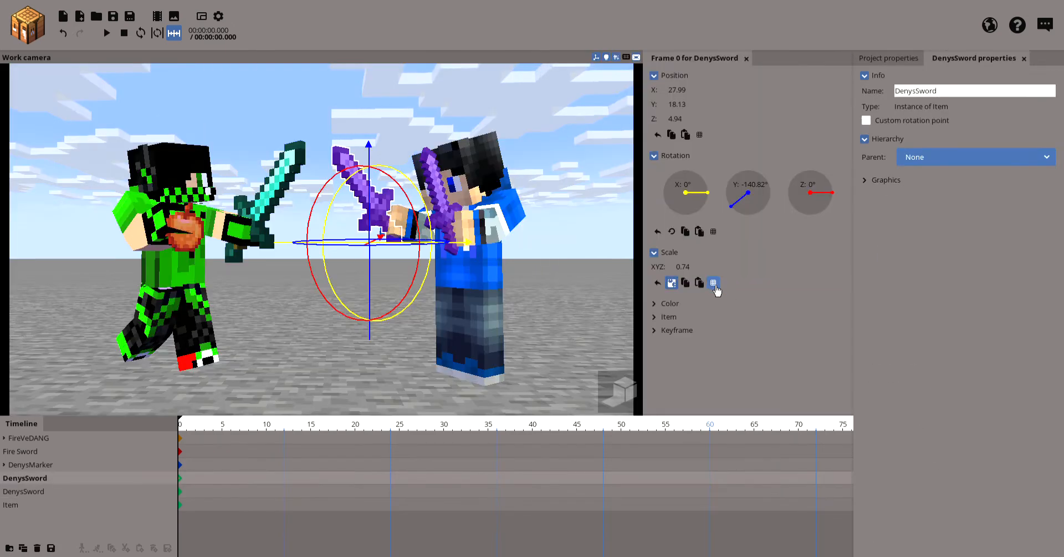
mouse_move(698, 277)
left_mouse_down()
mouse_move(673, 284)
mouse_move(697, 285)
left_mouse_up()
left_click(563, 363)
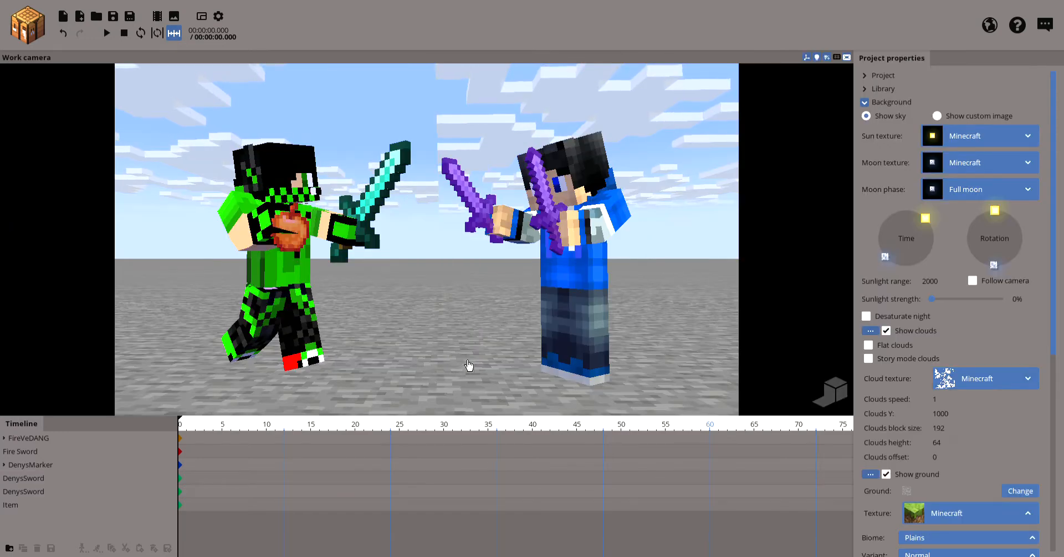
- Try a different scale on the green character's Fire Sword
left_click_drag(628, 344, 376, 236)
left_click(380, 206)
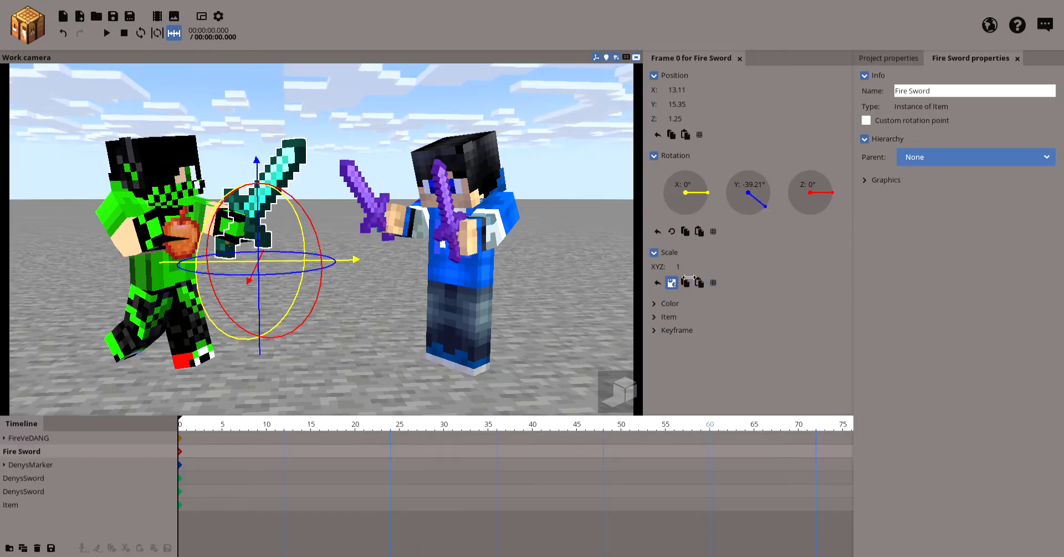
mouse_move(694, 280)
left_mouse_down()
mouse_move(735, 261)
mouse_move(697, 272)
left_mouse_up()
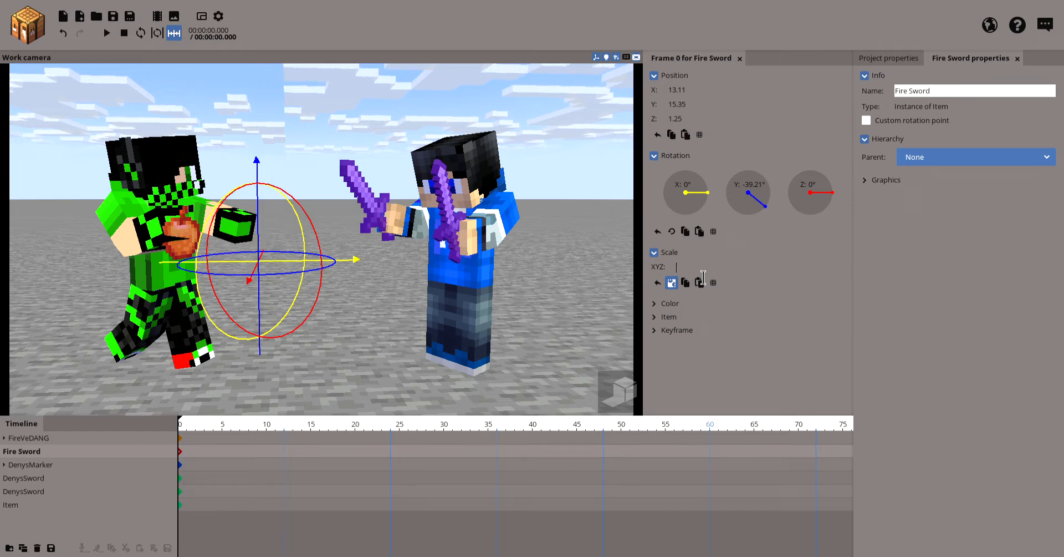
left_click(607, 331)
- Examine both characters and their held items from several viewing angles
left_click_drag(416, 363, 270, 377)
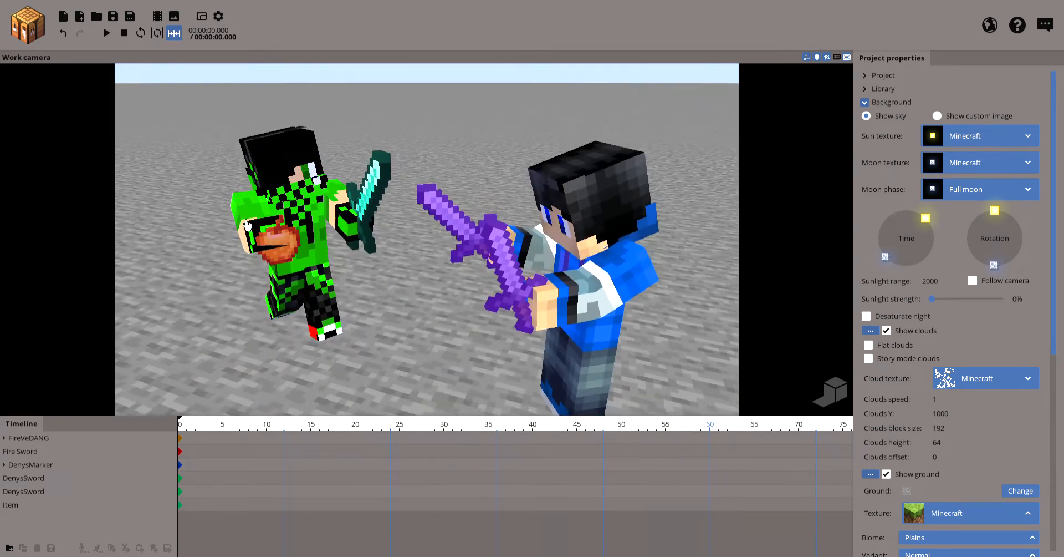
scroll(271, 294, "up", 4)
right_click_drag(271, 294, 300, 255)
key("s")
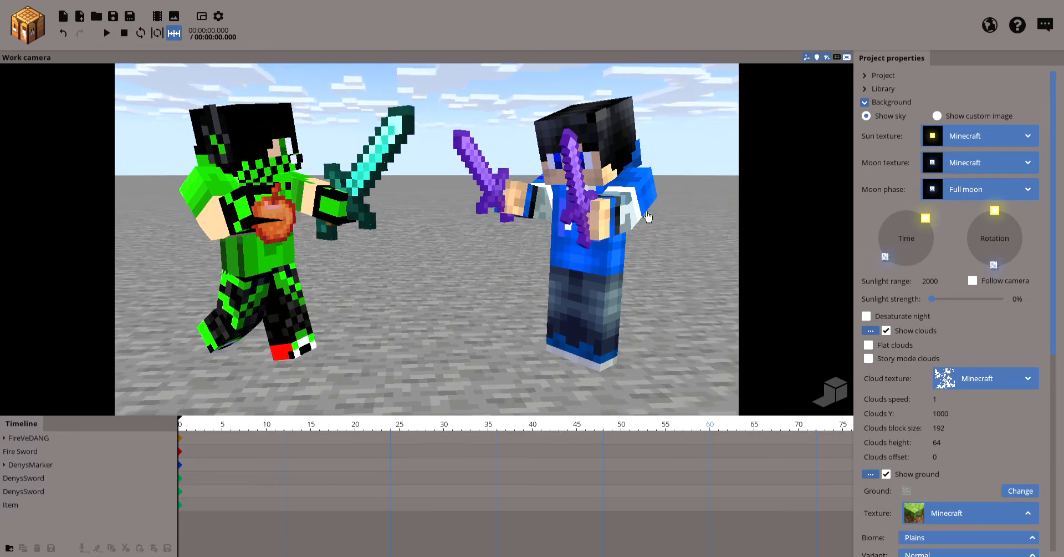
right_click_drag(426, 239, 693, 210)
mouse_move(312, 294)
right_mouse_down()
mouse_move(294, 249)
mouse_move(233, 278)
mouse_move(312, 295)
right_mouse_up()
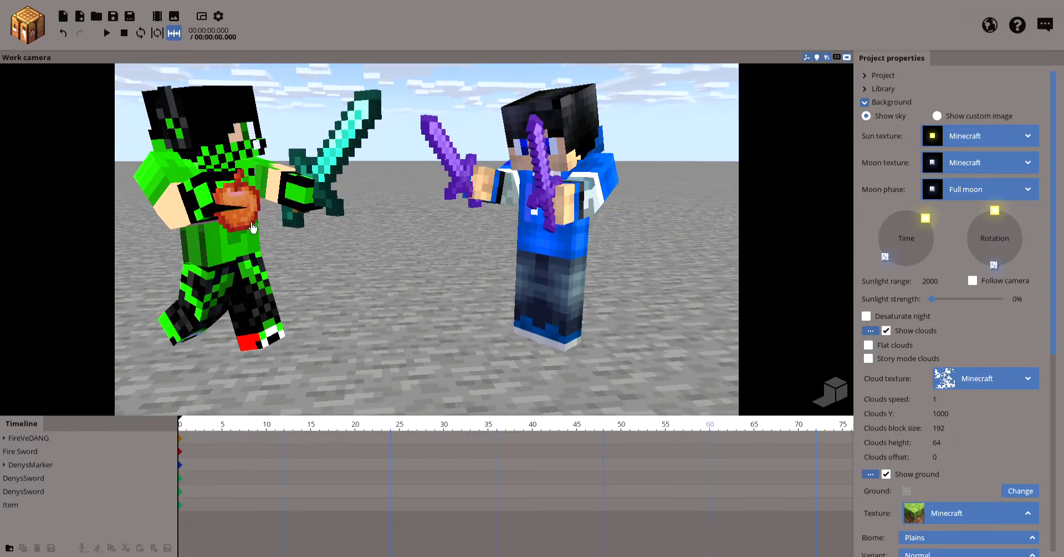
mouse_move(448, 351)
right_mouse_down()
mouse_move(383, 347)
mouse_move(377, 210)
mouse_move(377, 338)
mouse_move(399, 328)
mouse_move(391, 288)
mouse_move(426, 280)
mouse_move(449, 352)
right_mouse_up()
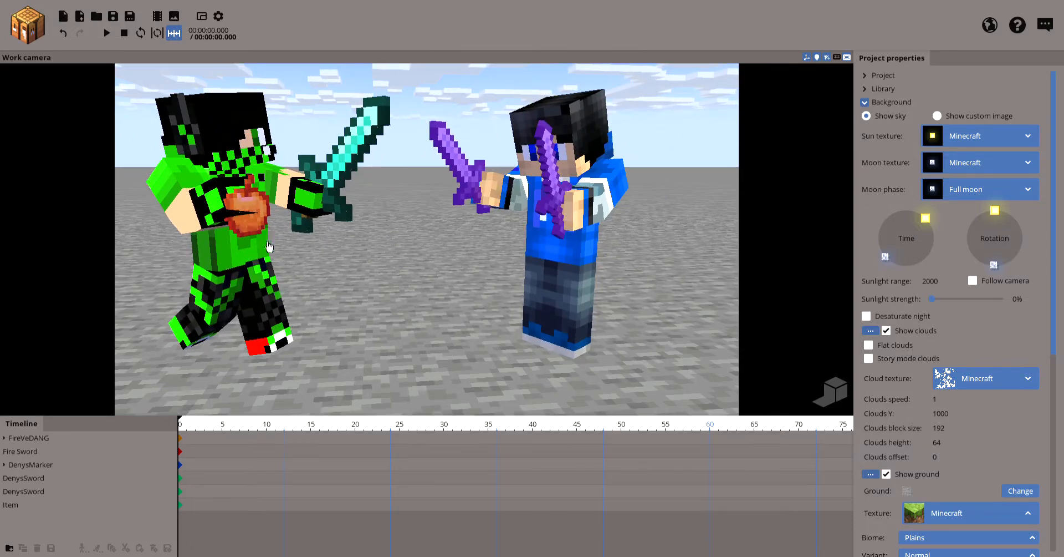
left_click_drag(186, 433, 171, 475)
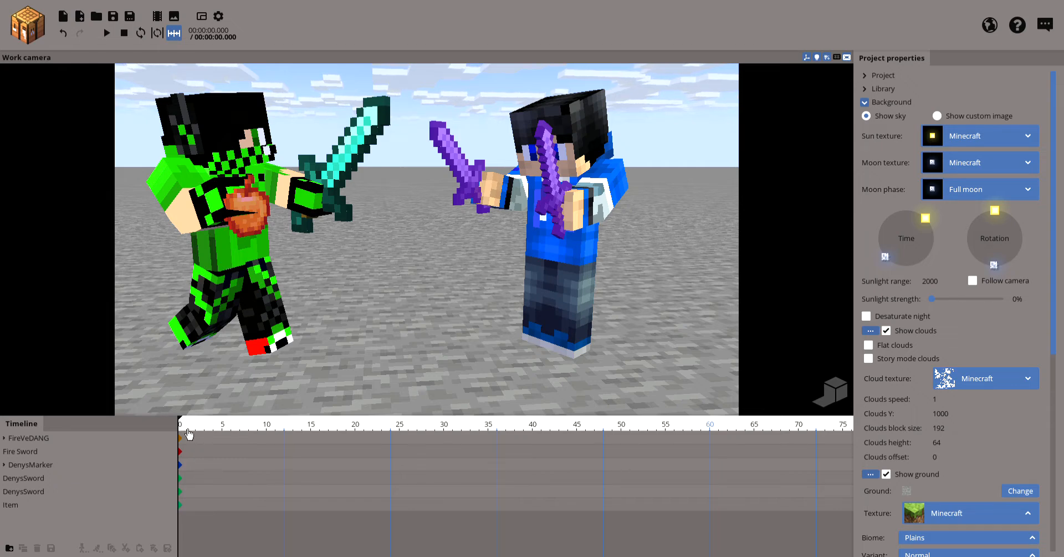
left_click_drag(188, 434, 126, 545)
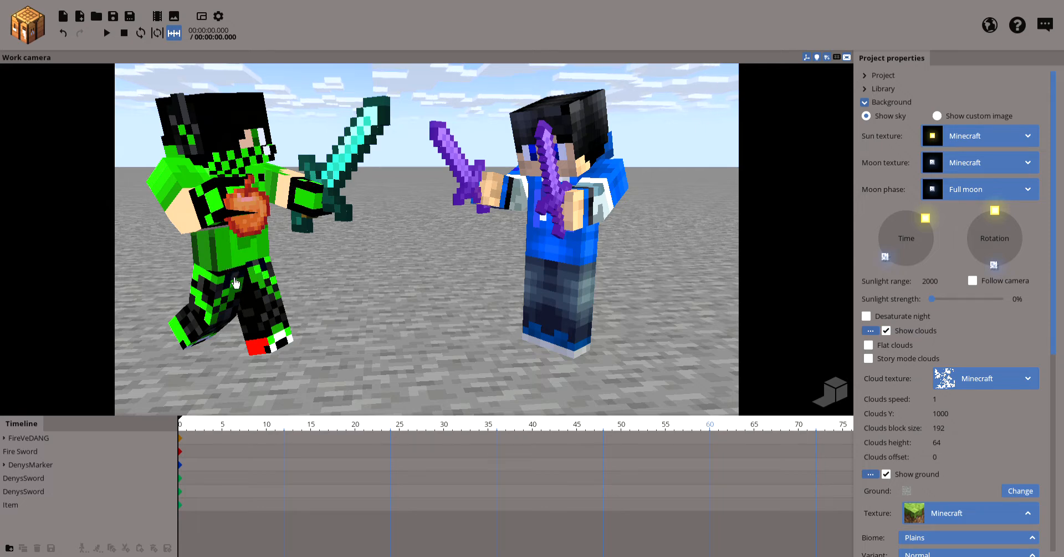
left_click(259, 271)
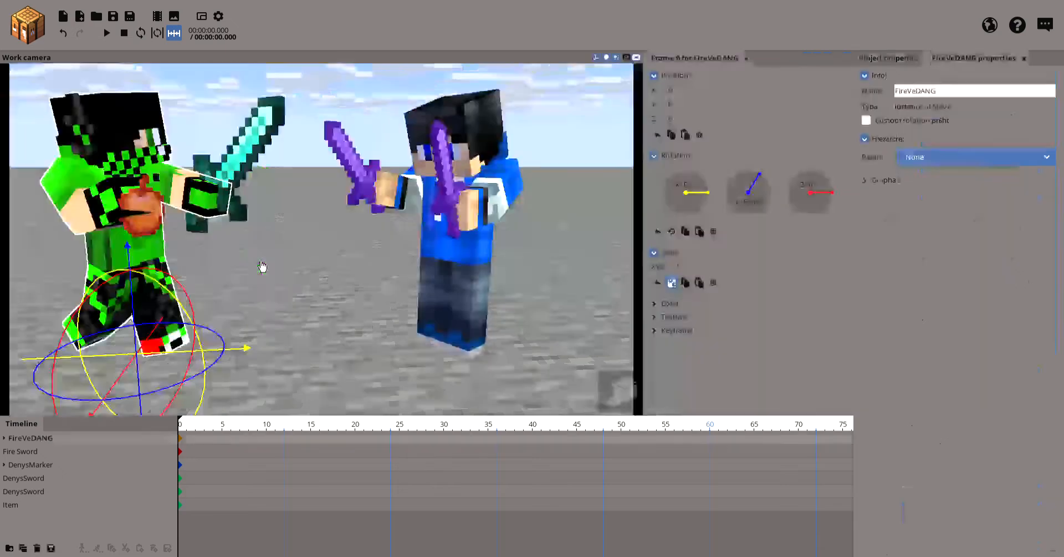
left_click(395, 323)
mouse_move(395, 324)
right_mouse_down()
mouse_move(377, 261)
mouse_move(366, 308)
mouse_move(380, 331)
right_mouse_up()
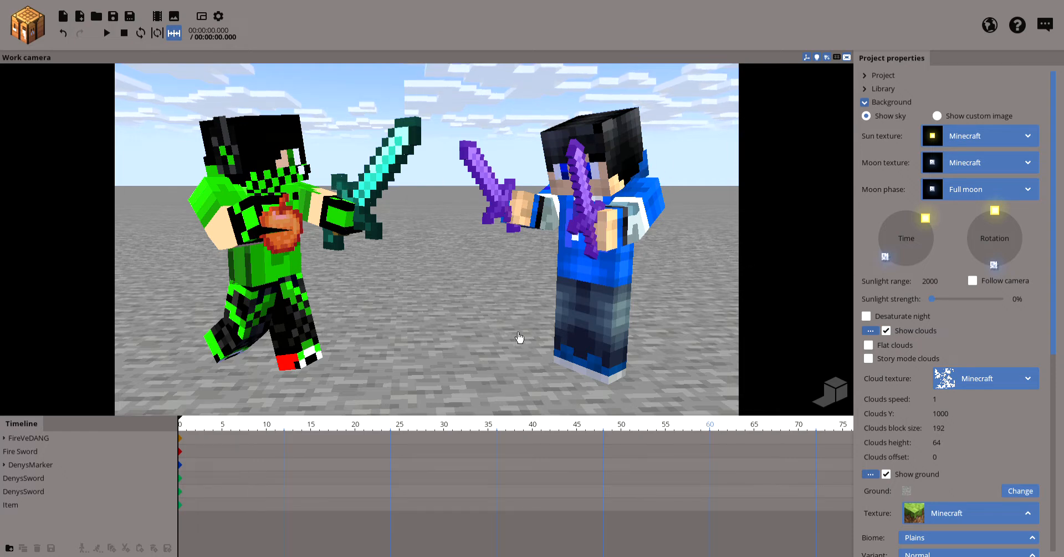
right_click_drag(497, 354, 496, 376)
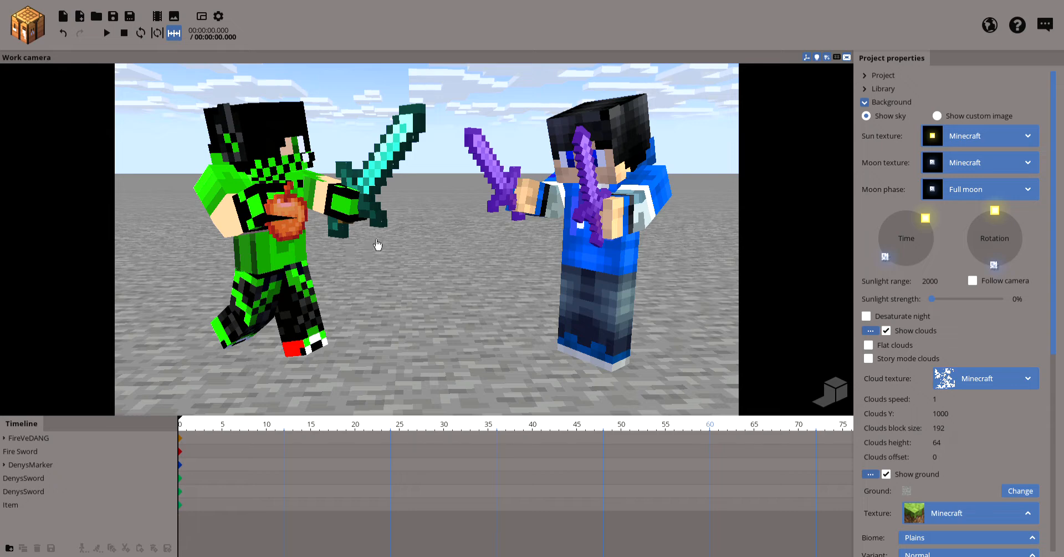
left_click_drag(186, 426, 143, 446)
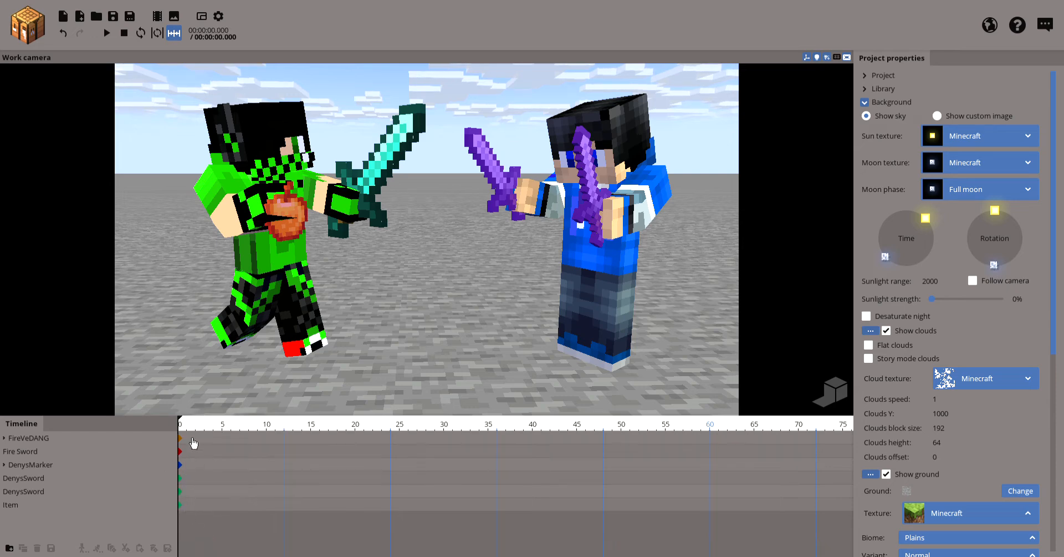
- Add a keyframe for the green character at frame 45 of the timeline
left_click_drag(184, 430, 586, 469)
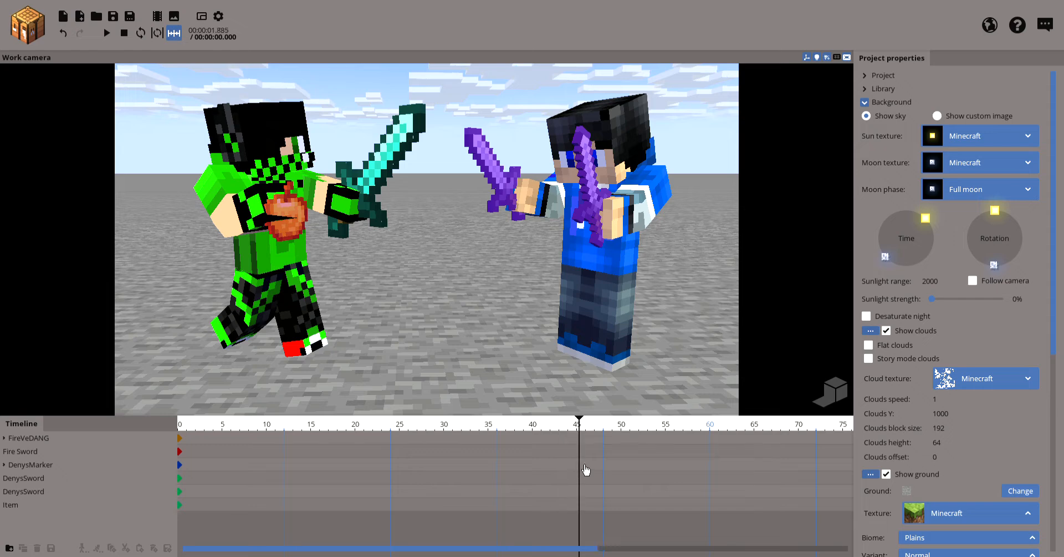
left_click(140, 439)
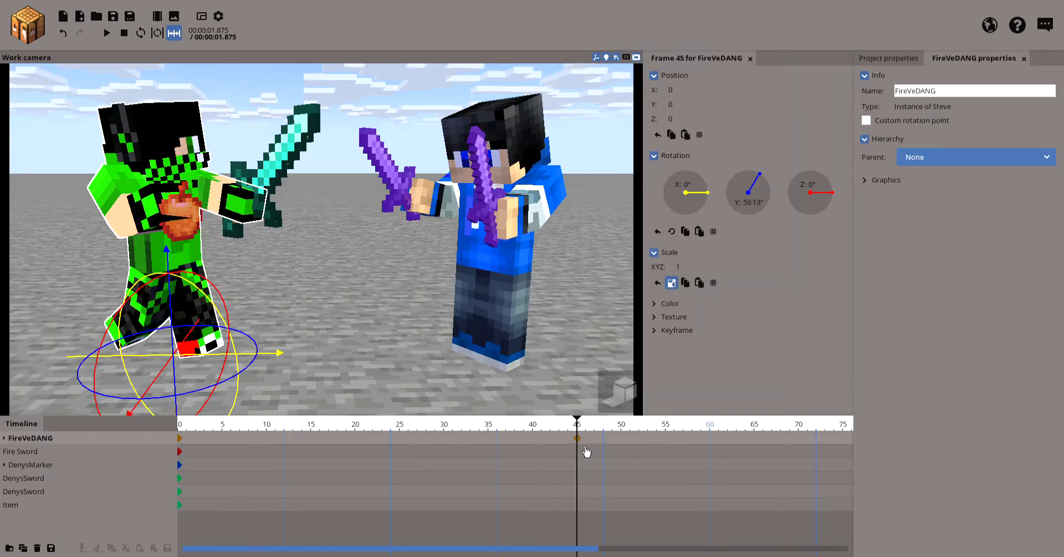
left_click(578, 438)
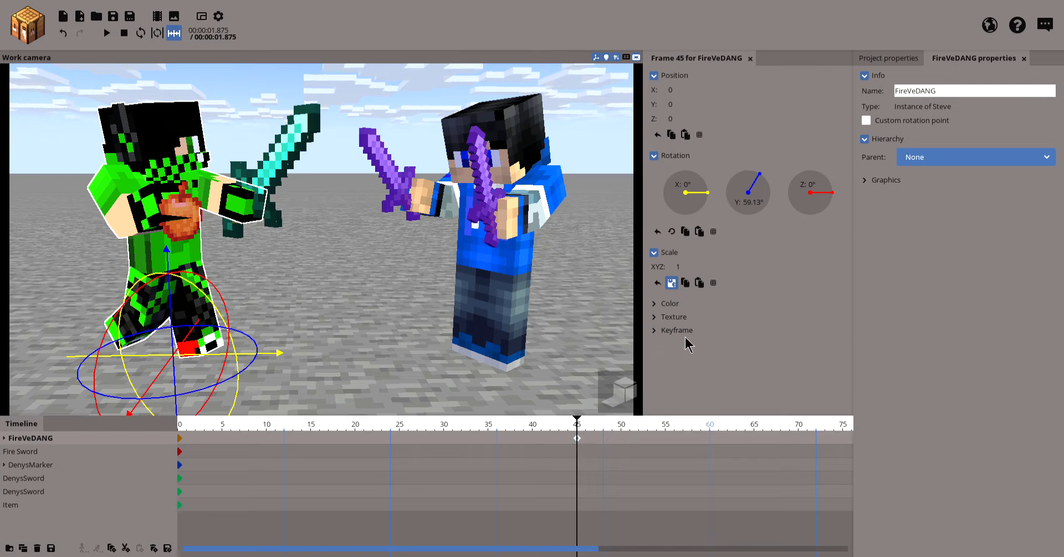
- Set the green character's color alpha to 0% on its keyframe at frame 0
left_click(662, 303)
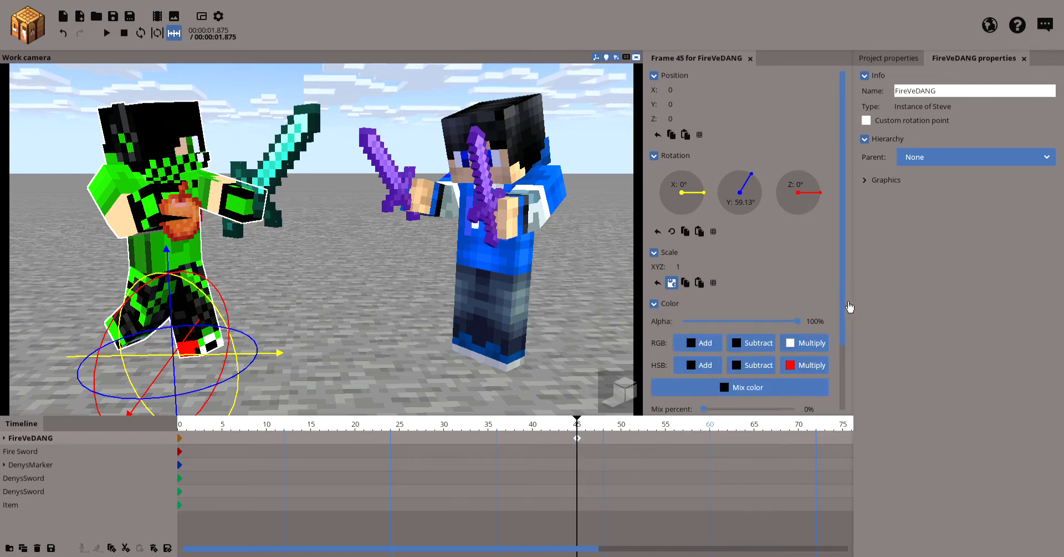
scroll(849, 307, "down", 3)
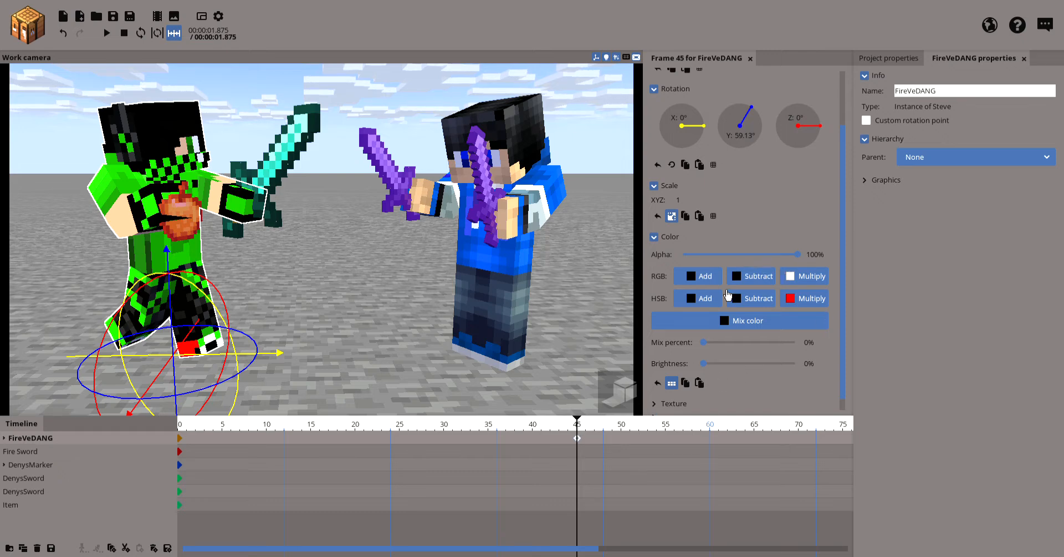
left_click_drag(187, 445, 206, 449)
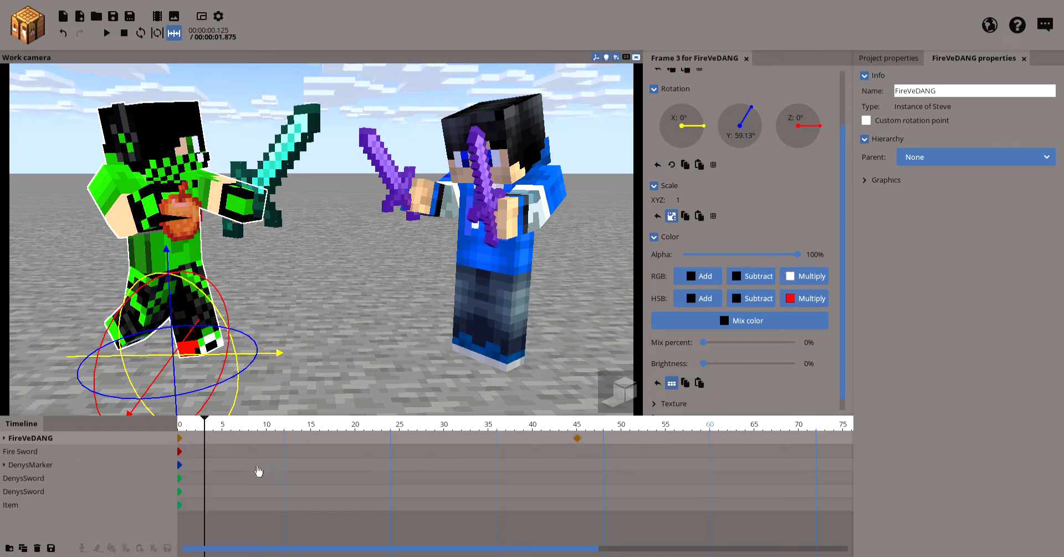
left_click(186, 450)
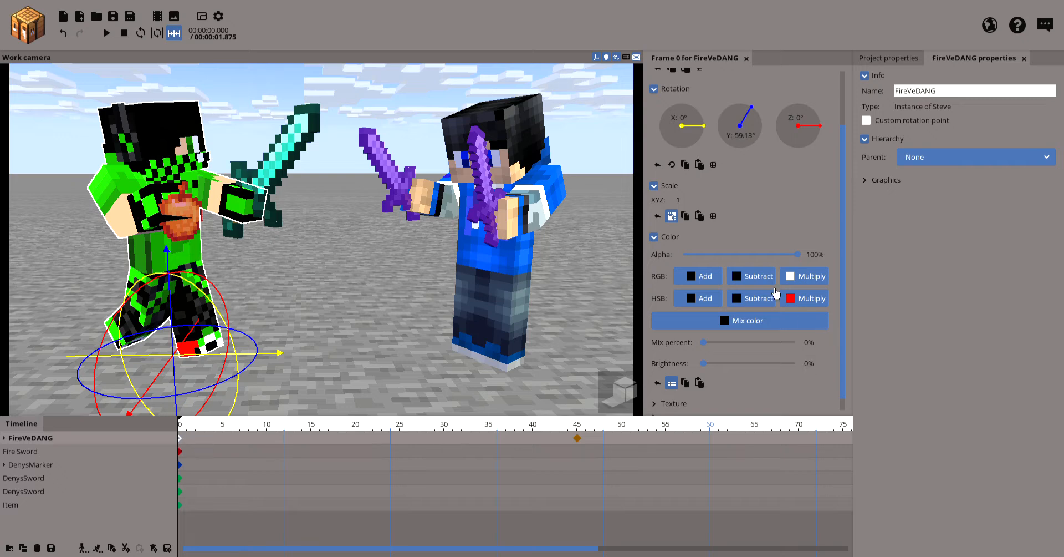
left_click_drag(797, 253, 646, 274)
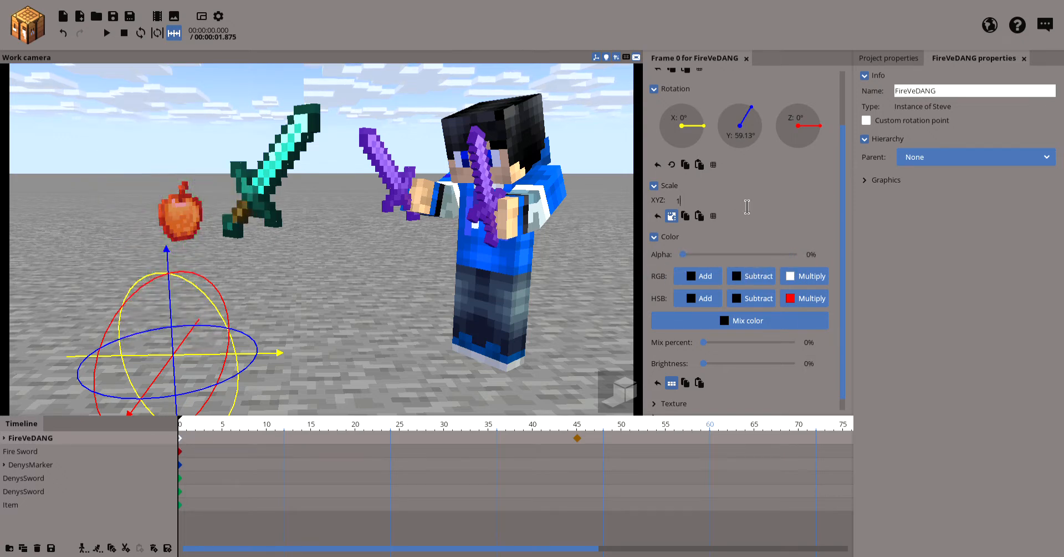
- Make the apple Item fade in, with alpha 0% at frame 0 and full alpha on a new keyframe at frame 45
left_click(45, 505)
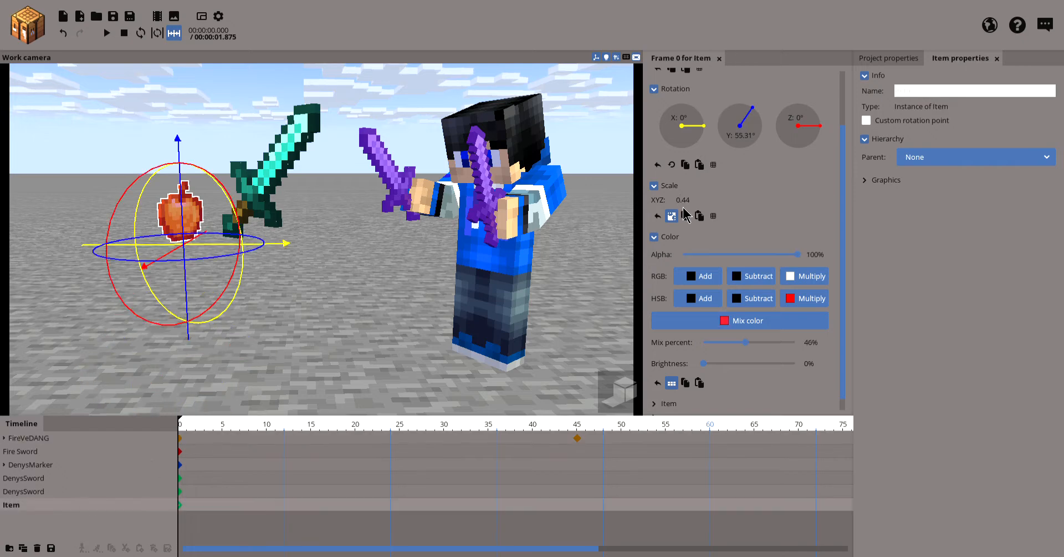
left_click_drag(738, 259, 689, 271)
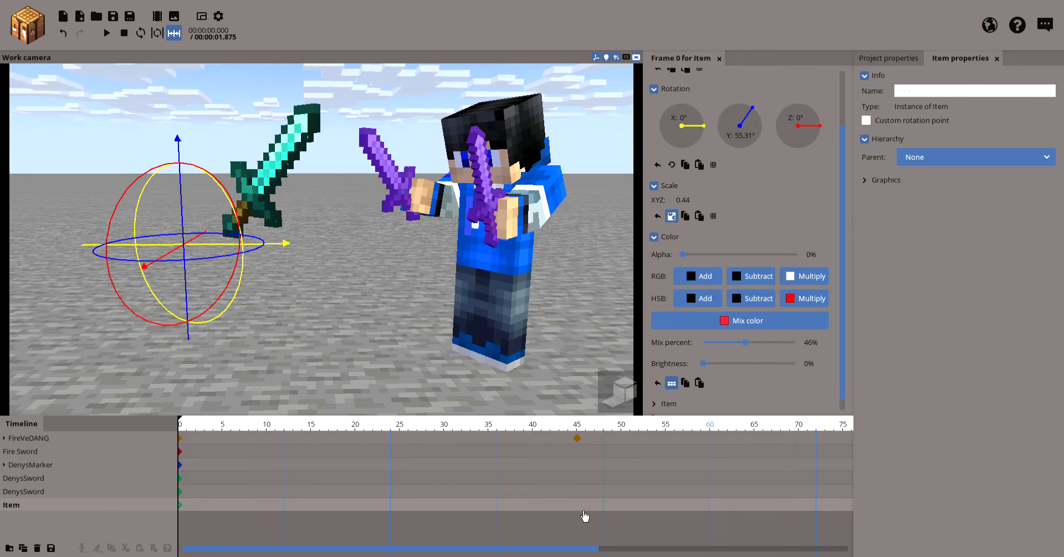
left_click(577, 434)
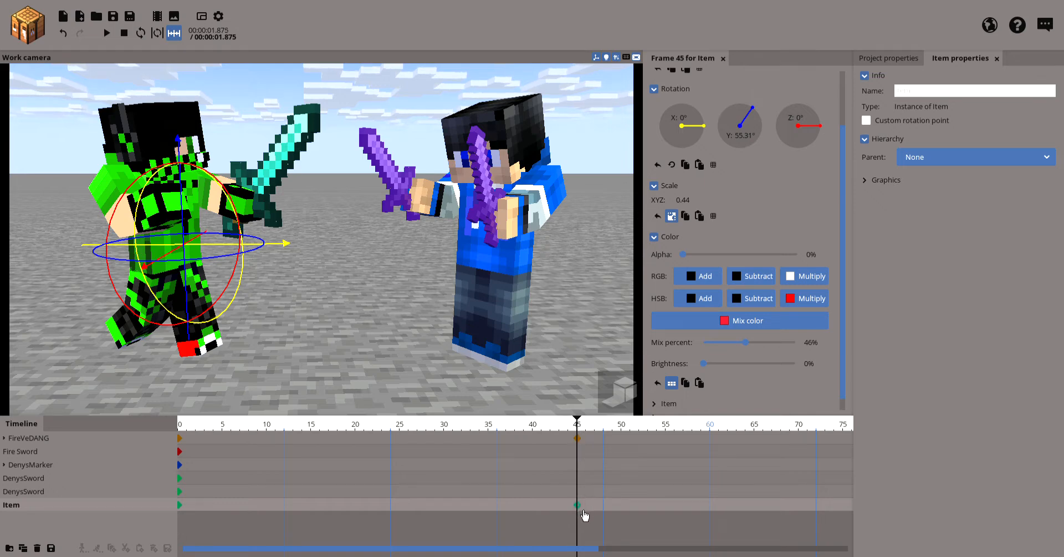
left_click(584, 511)
left_click_drag(684, 254, 816, 254)
- Make the Fire Sword fade in, with a new keyframe at frame 45 and alpha 0% on its frame 0 keyframe
left_click_drag(583, 437, 165, 526)
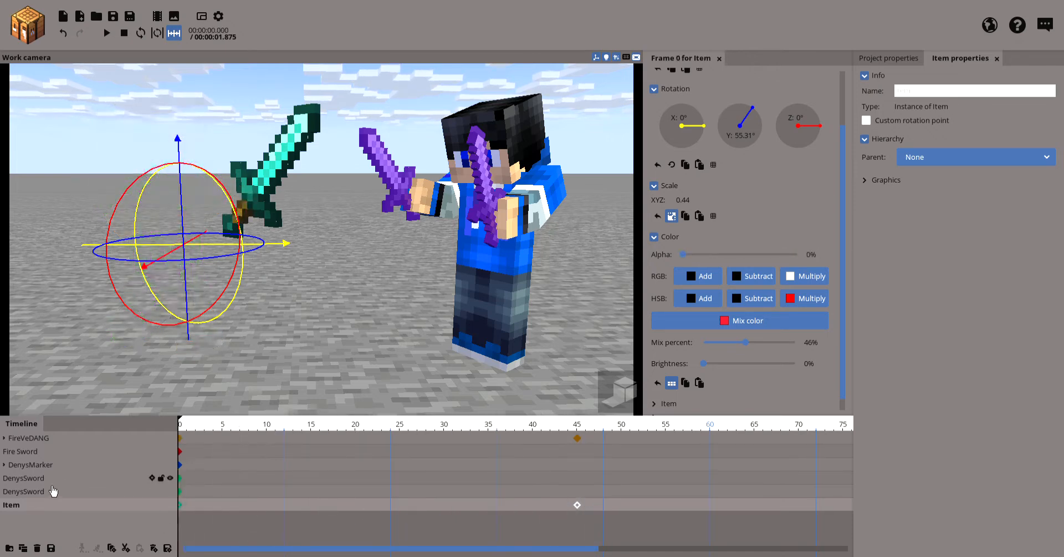
left_click(47, 452)
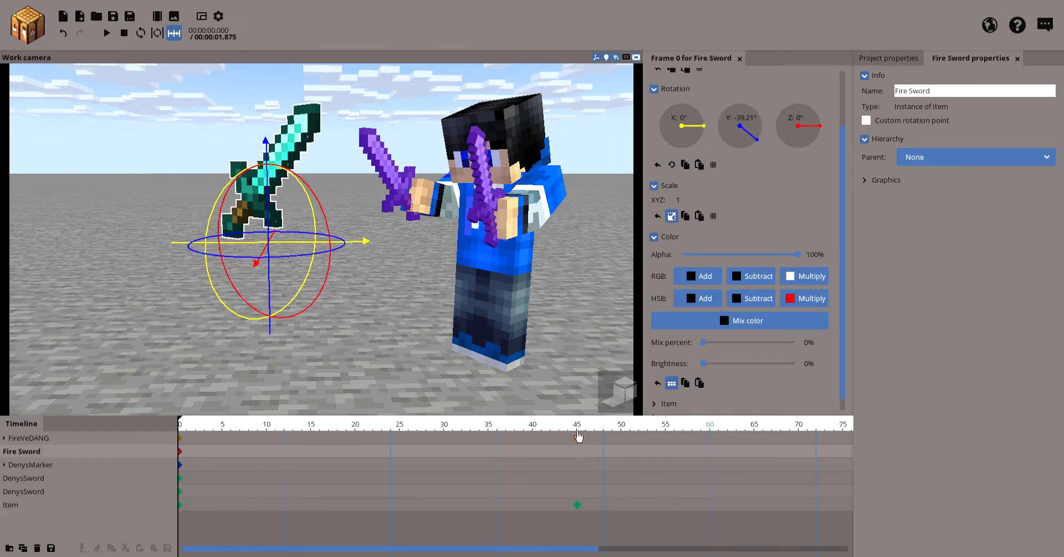
left_click(578, 437)
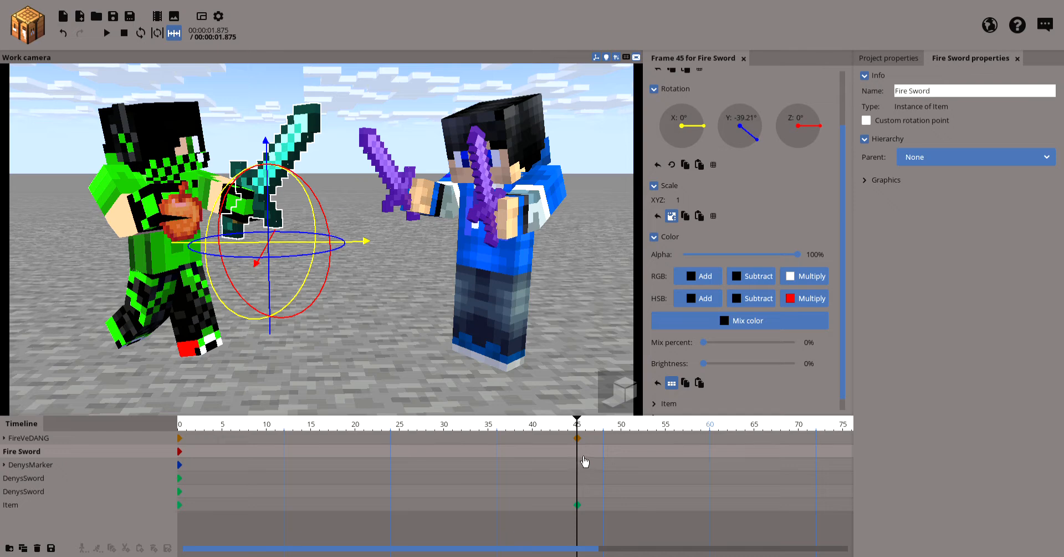
left_click(581, 456)
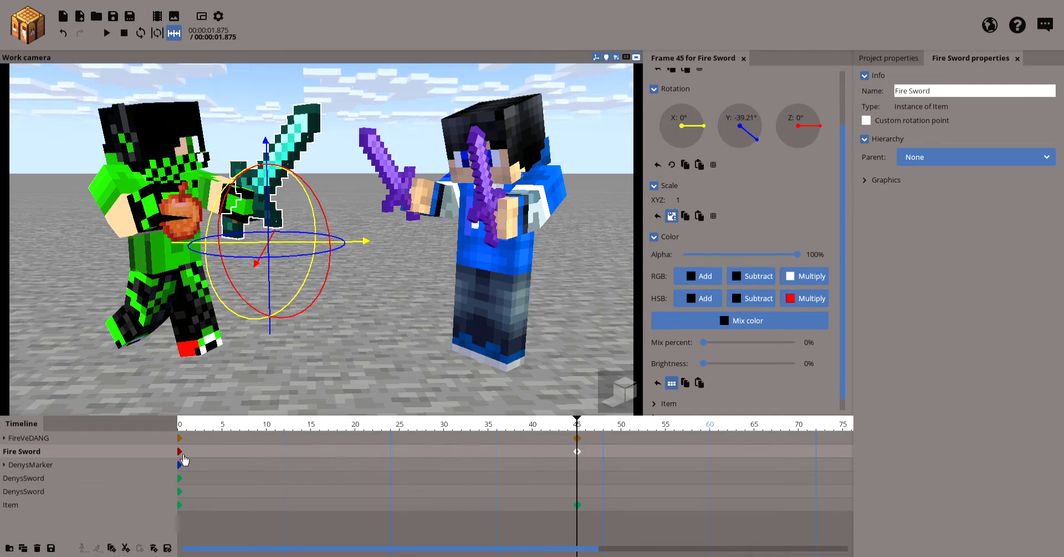
left_click(184, 459)
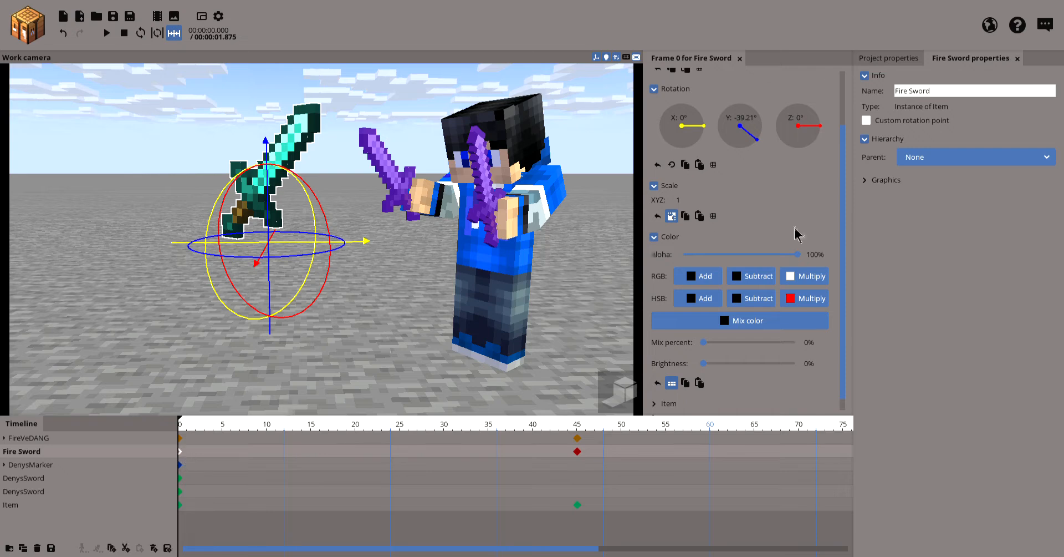
left_click(733, 255)
left_click_drag(733, 255, 681, 273)
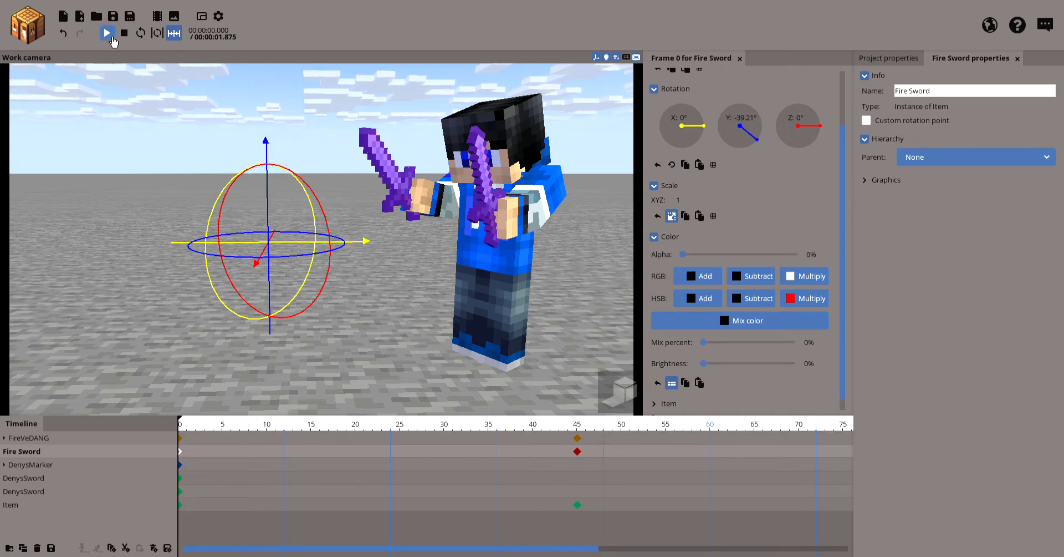
- Play the fade-in animation from frame 0 and return to the start of the timeline
left_click(108, 33)
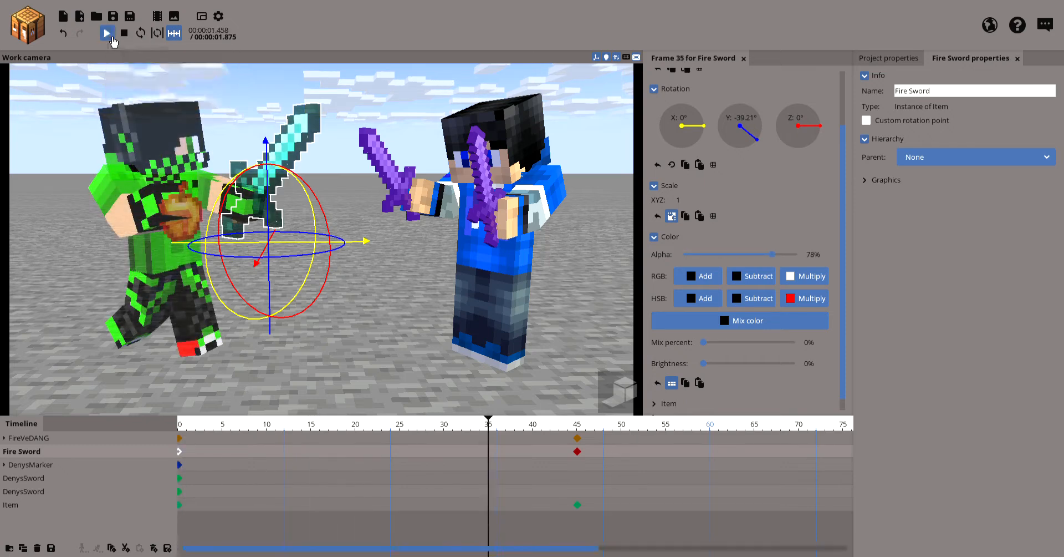
left_click(604, 446)
left_click_drag(605, 432, 174, 437)
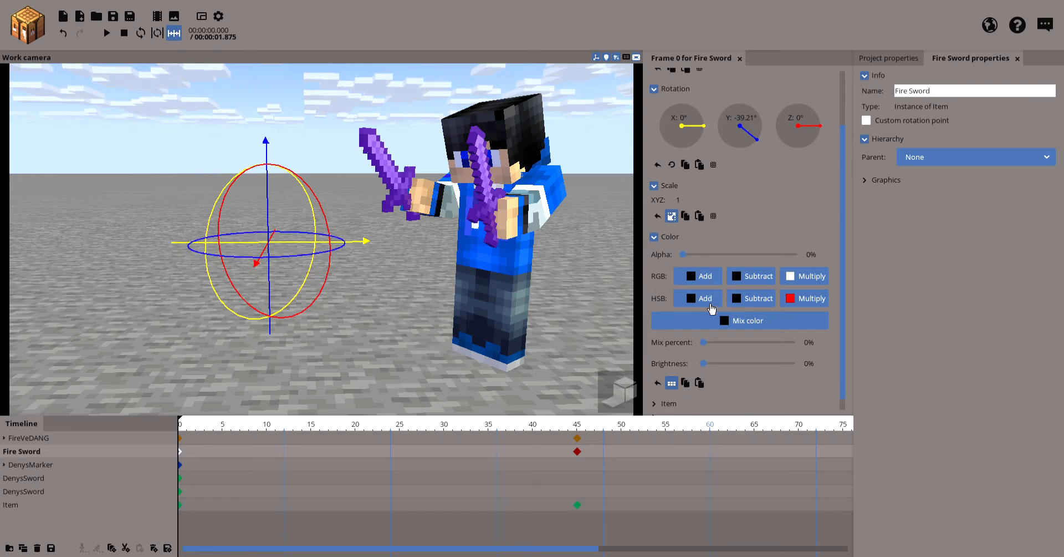
left_click(749, 326)
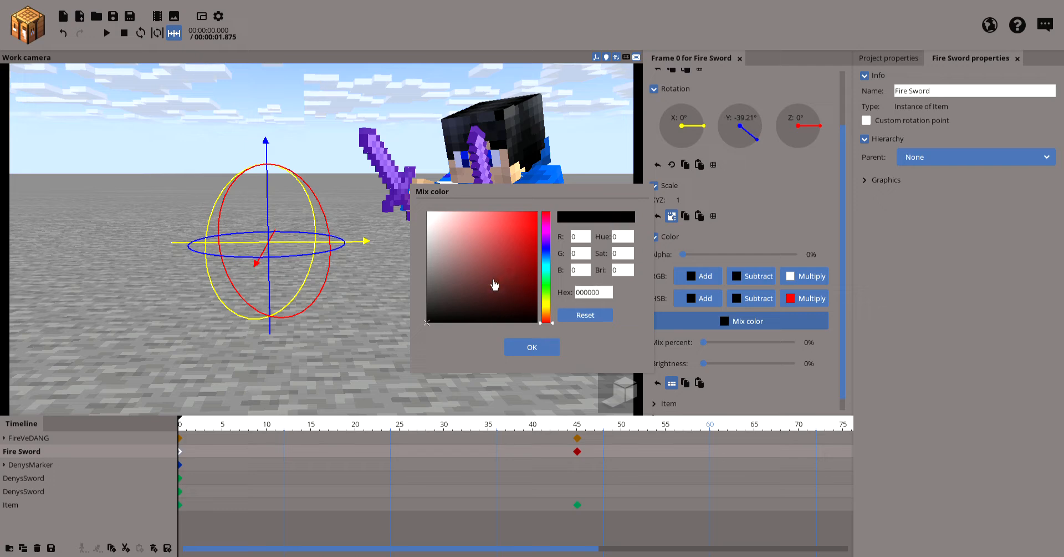
mouse_move(495, 285)
left_mouse_down()
mouse_move(527, 233)
mouse_move(523, 264)
mouse_move(494, 283)
left_mouse_up()
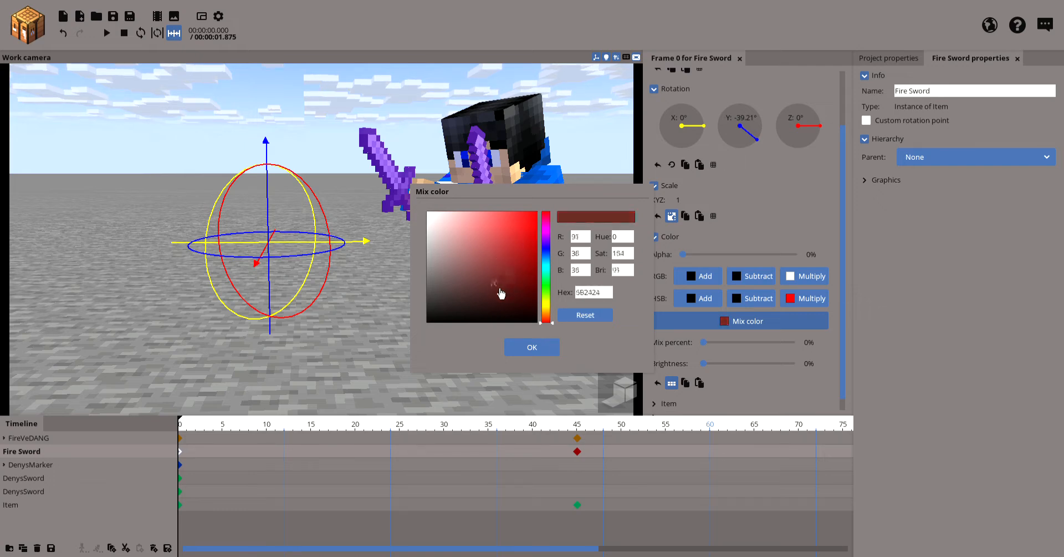
left_click(589, 316)
left_click(538, 348)
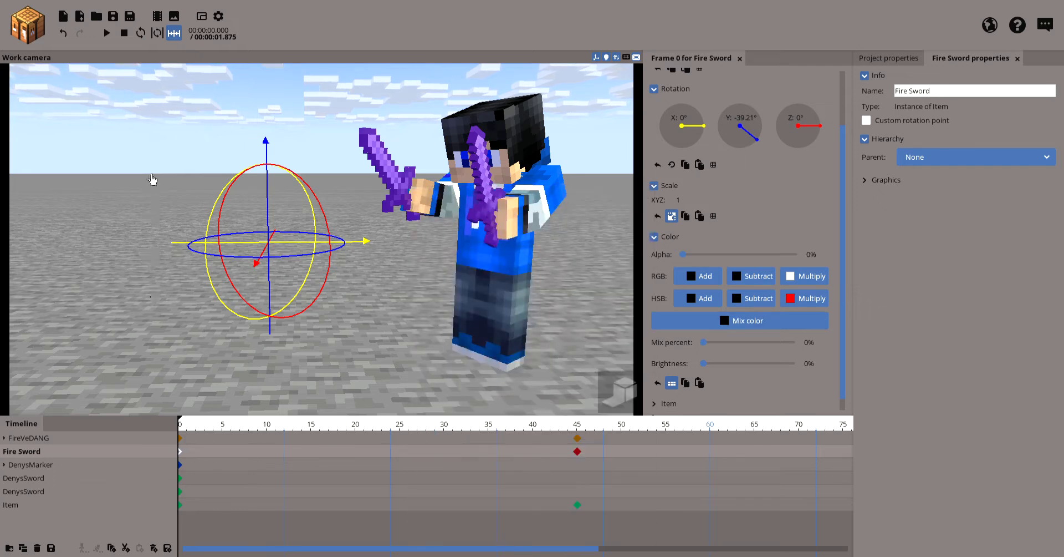
- Preview the green character, apple and sword fading in once more and stop at frame 45
left_click(107, 32)
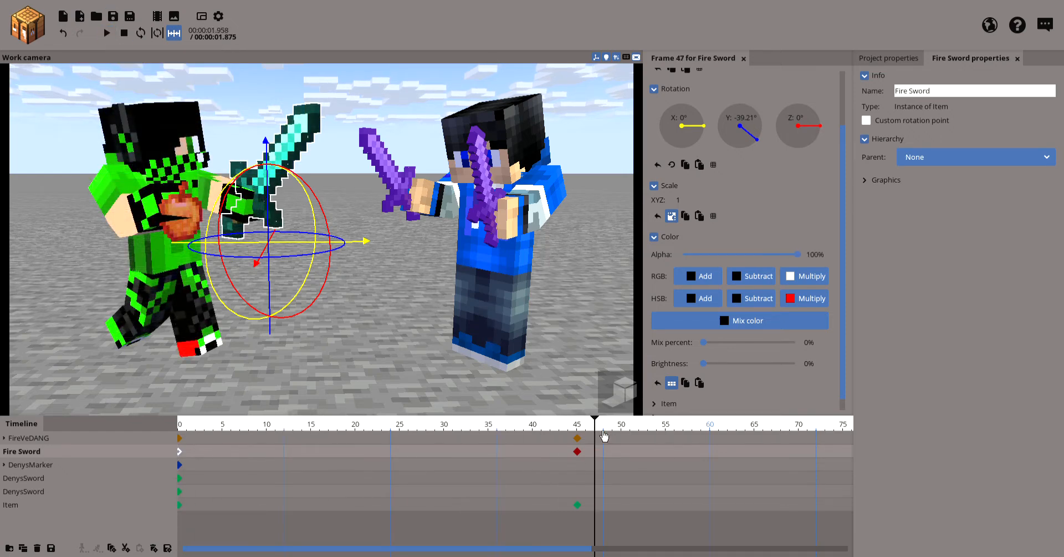
left_click(563, 436)
mouse_move(561, 431)
left_mouse_down()
mouse_move(489, 439)
mouse_move(591, 440)
mouse_move(582, 438)
left_mouse_up()
right_click_drag(393, 346, 360, 330)
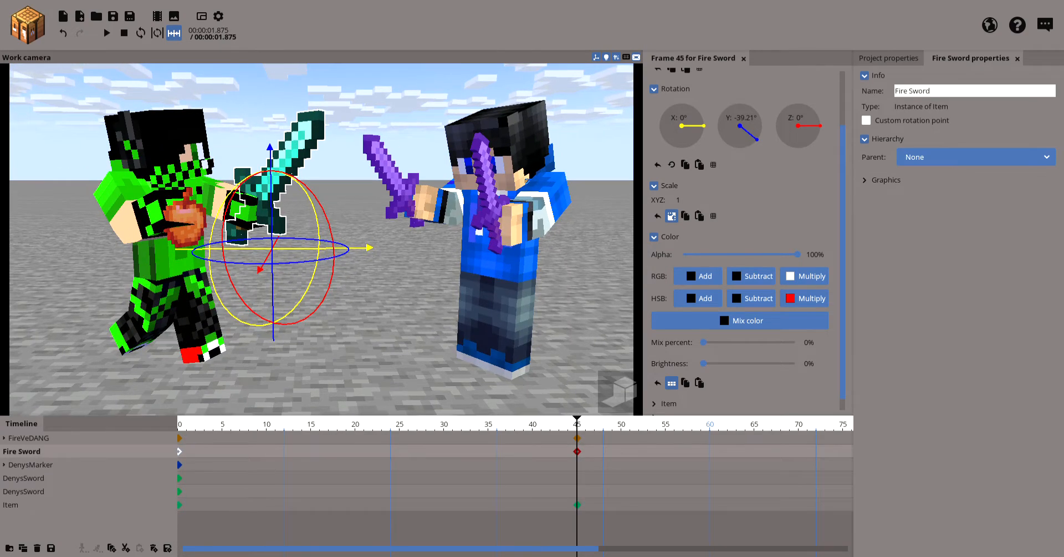
- Set the green character's alpha to 60% on its keyframe at frame 45
left_click(116, 439)
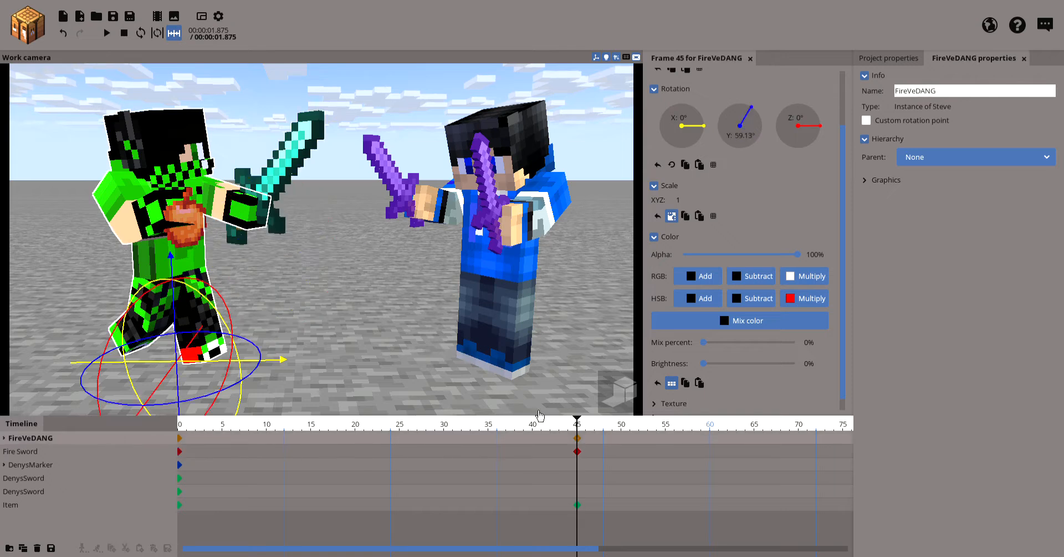
left_click(584, 443)
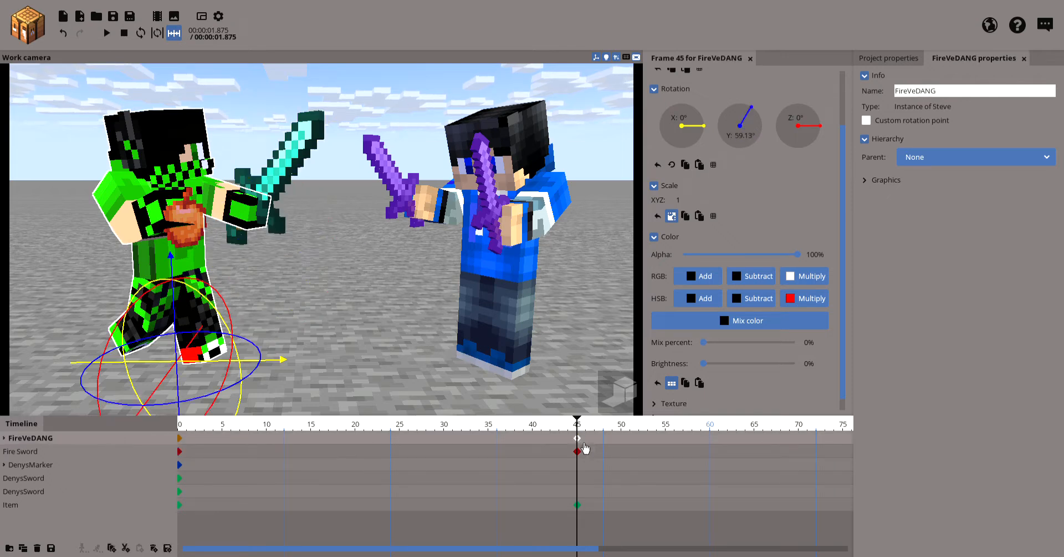
left_click_drag(792, 267, 767, 268)
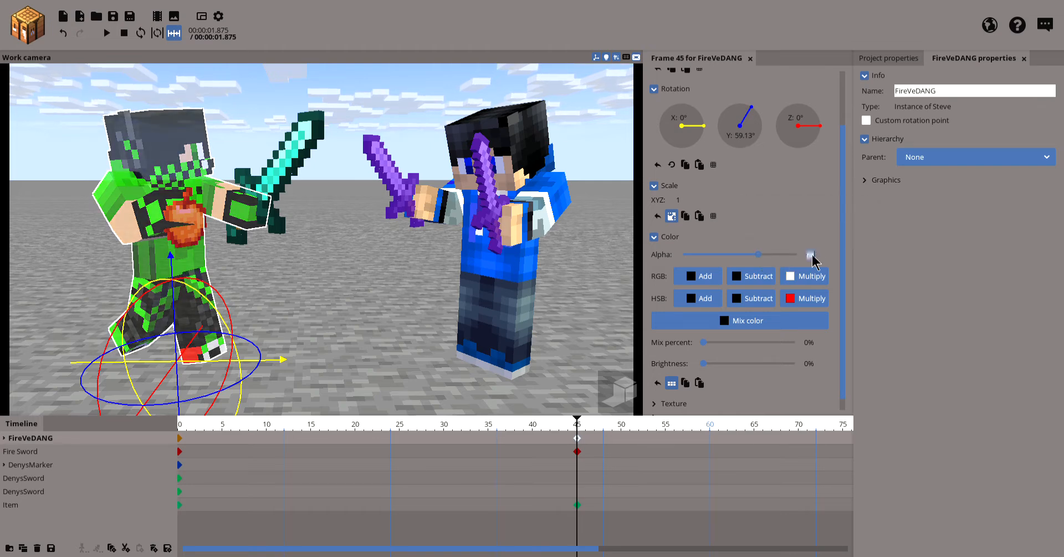
left_click(812, 255)
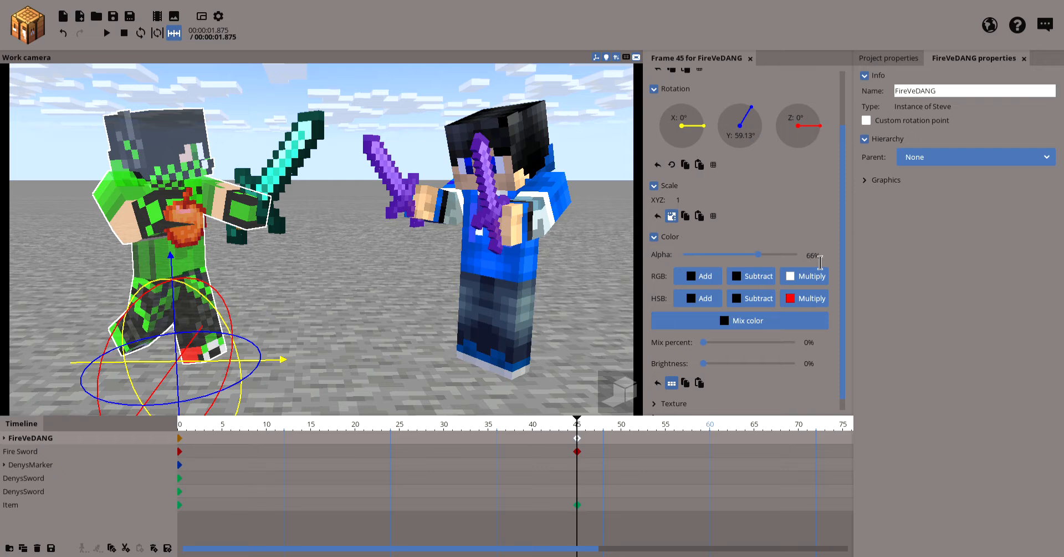
type("0")
key("BackSpace")
key("BackSpace")
key("BackSpace")
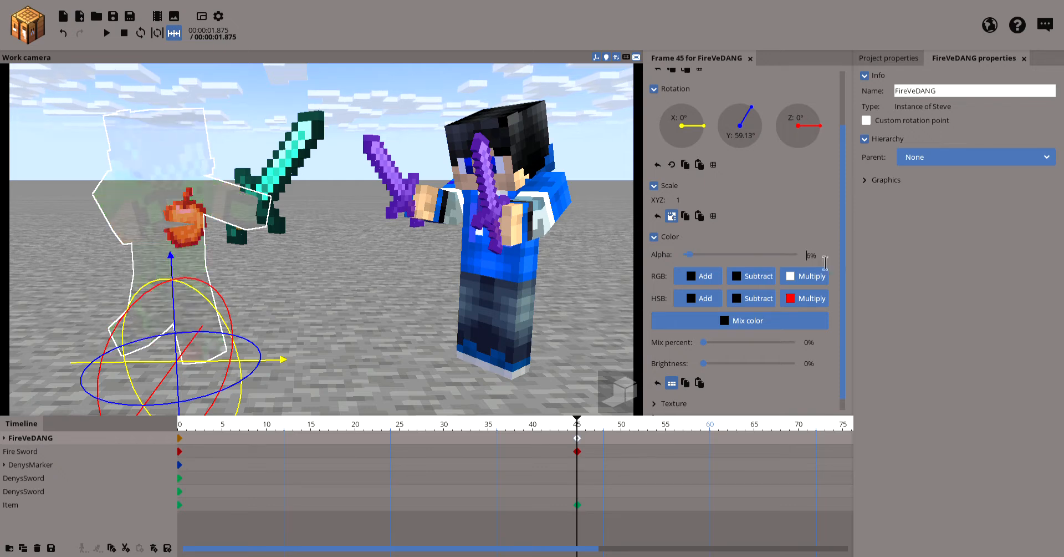
key("Return")
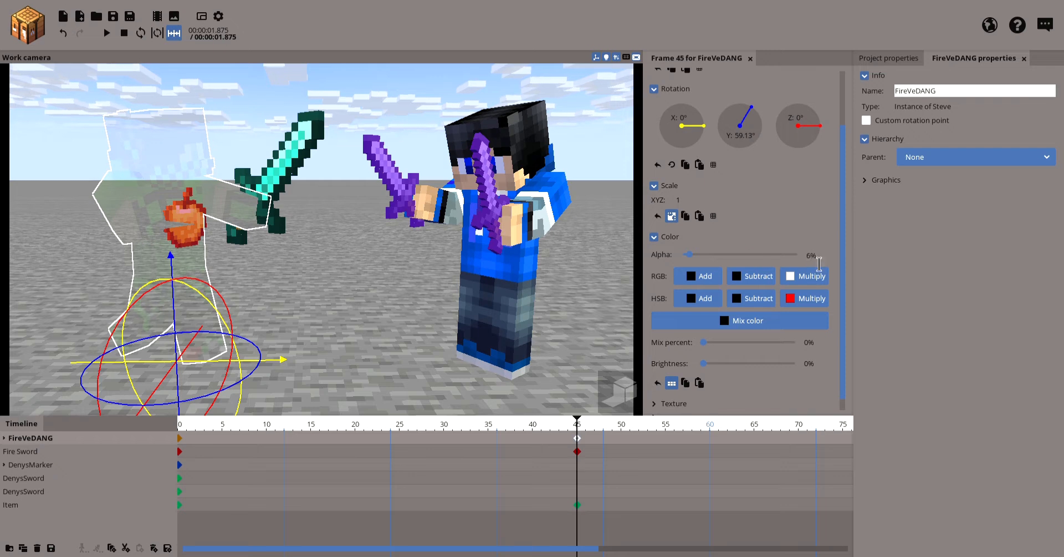
type("0")
left_click(834, 206)
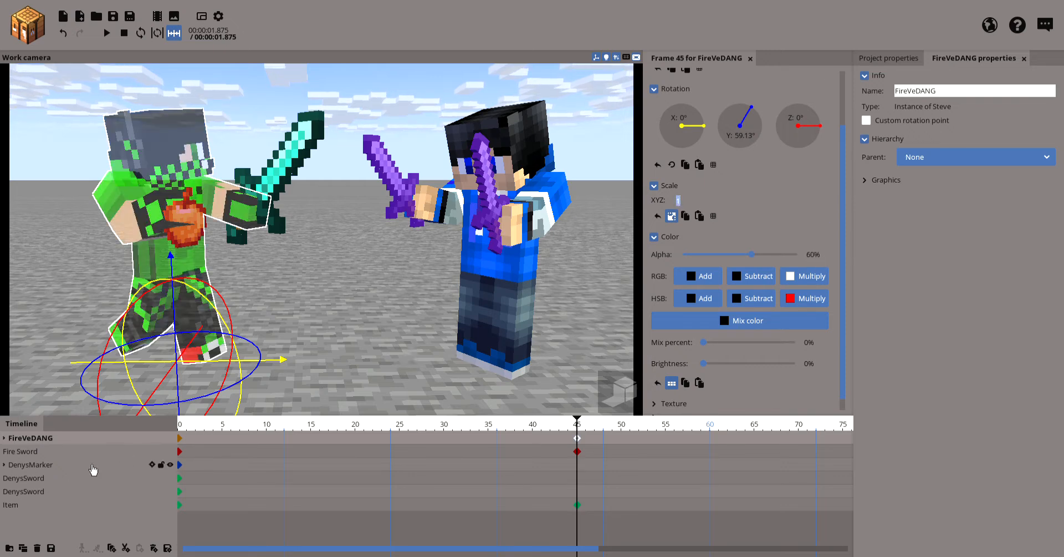
- Set the Fire Sword's alpha to 60% on its keyframe at frame 45
left_click(88, 451)
left_click(577, 451)
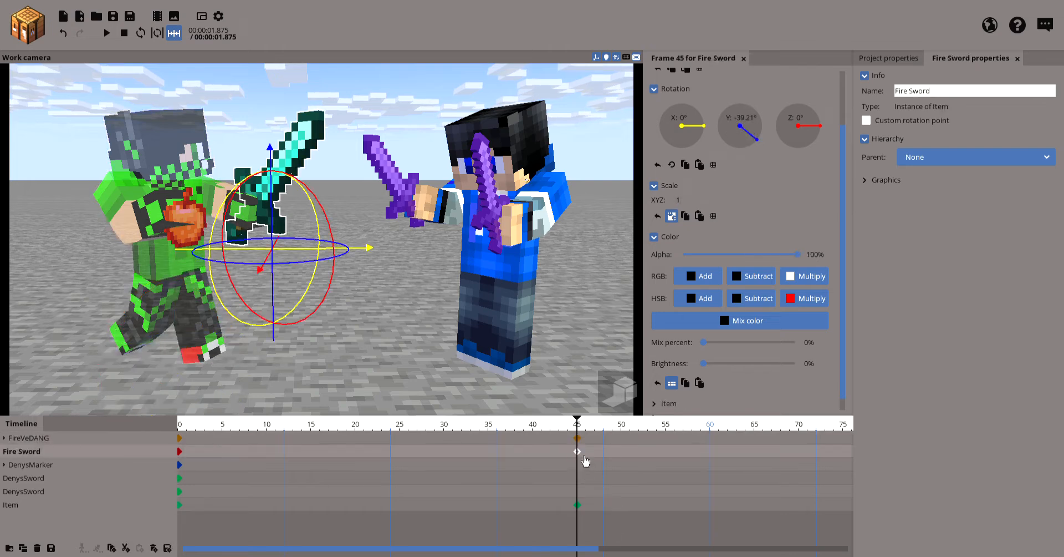
left_click(815, 257)
type("60")
key("Return")
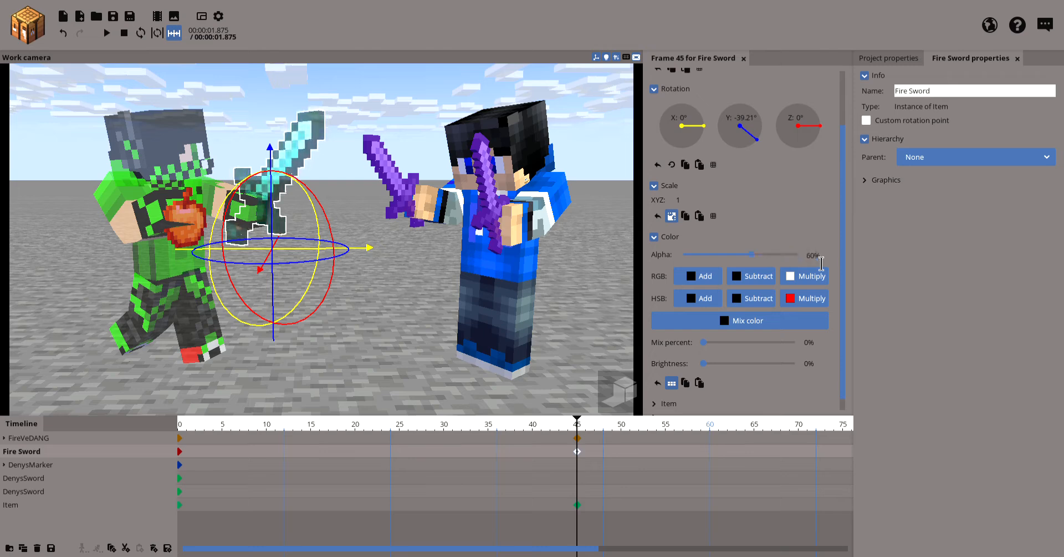
- Name the unnamed apple item "Slightly Enchanted Golden Apple"
left_click(33, 505)
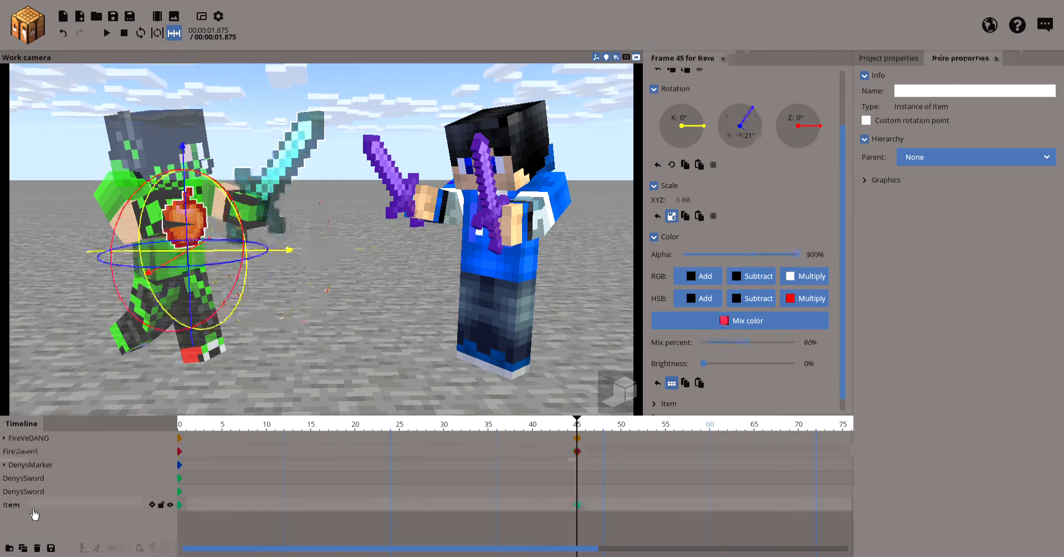
left_click(918, 93)
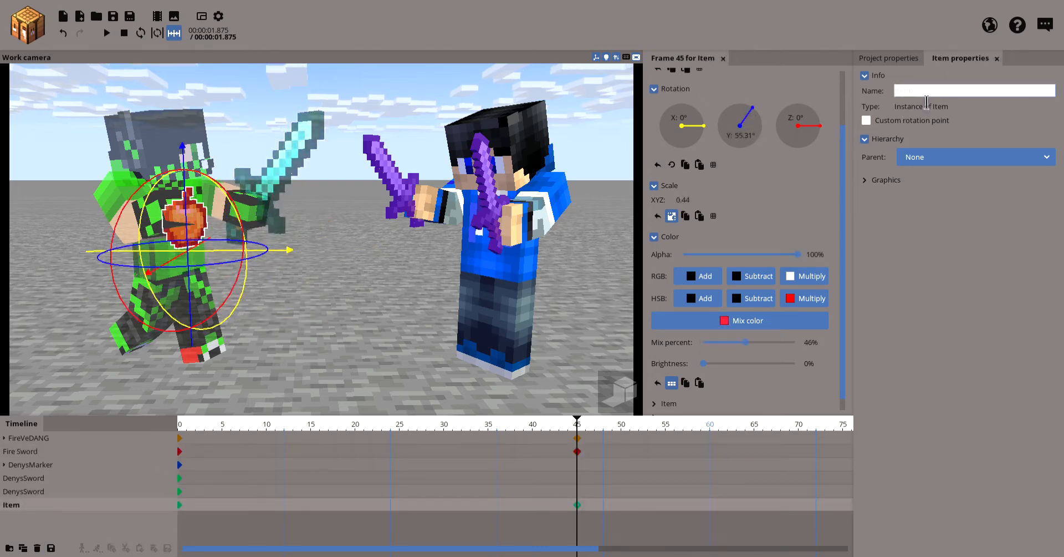
type("Sloigh")
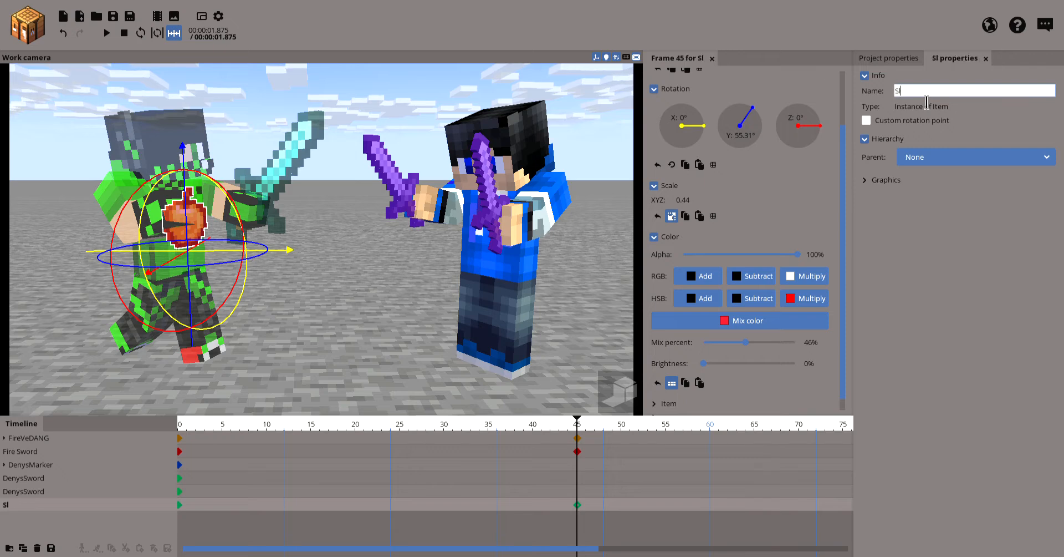
key("BackSpace")
key("BackSpace")
key("BackSpace")
key("BackSpace")
type("ightly")
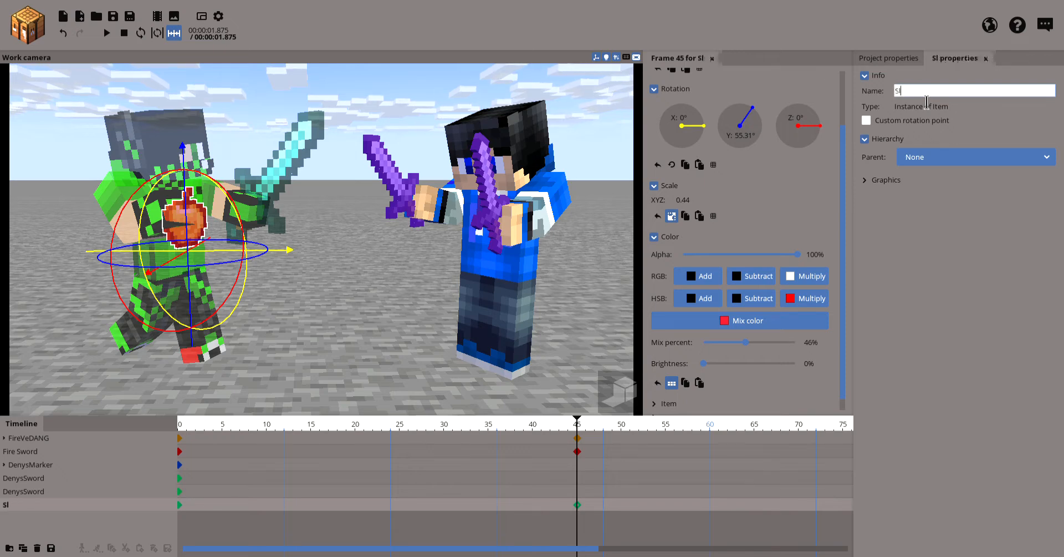
type(" Enc")
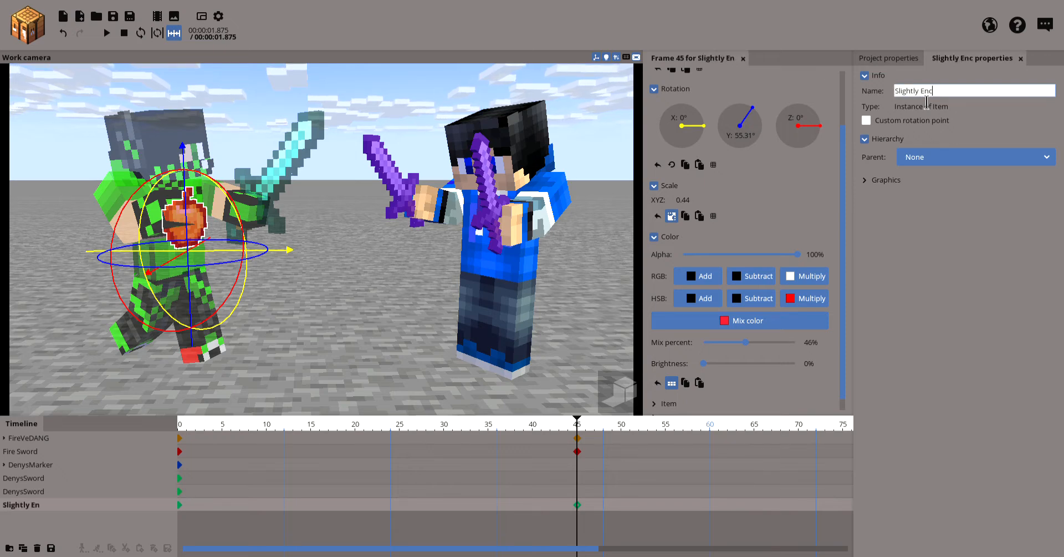
type("hanted Golden Apple")
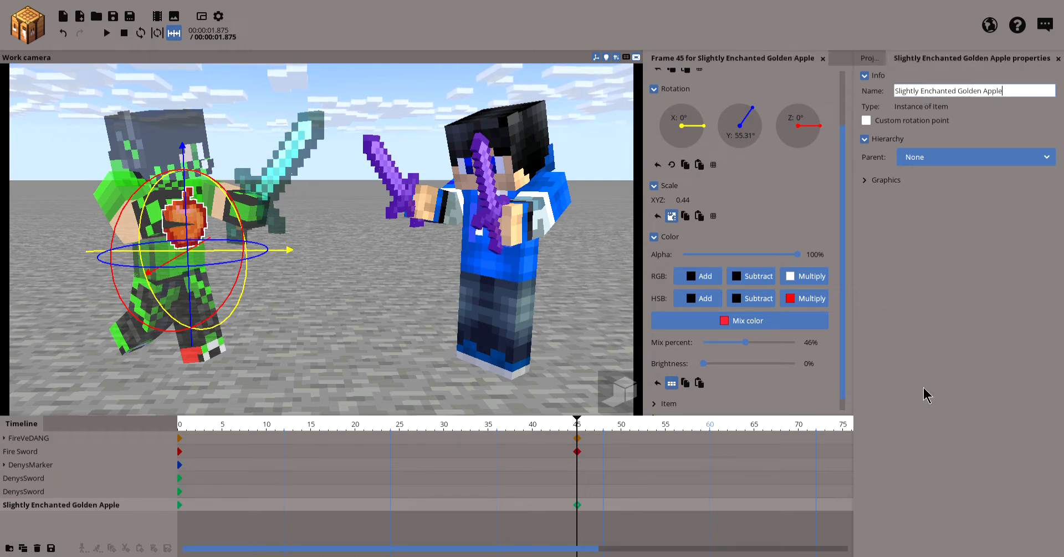
- Set the golden apple's alpha to 60% on its frame 45 keyframe and play the fade-in from frame 0
left_click(579, 506)
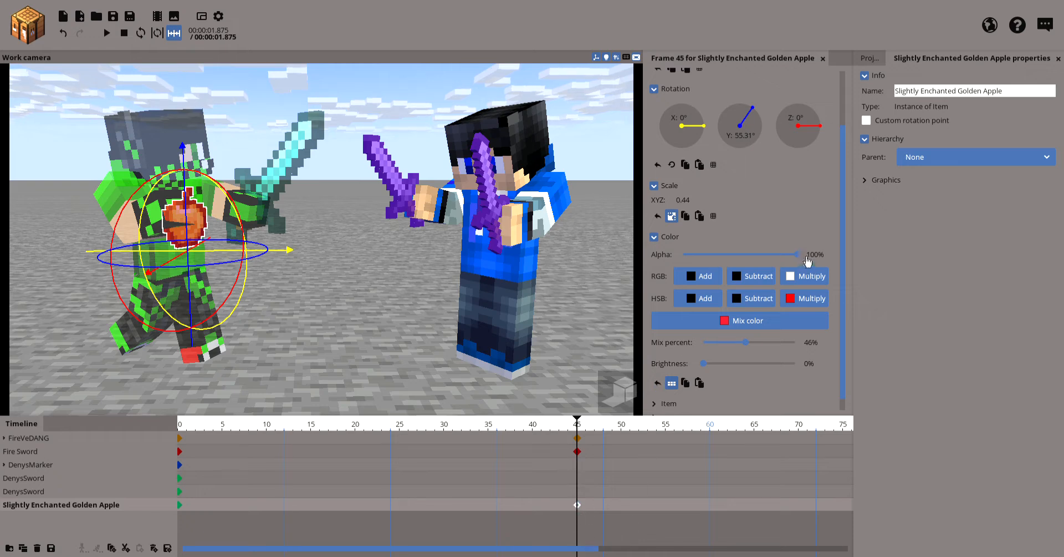
left_click_drag(808, 259, 766, 262)
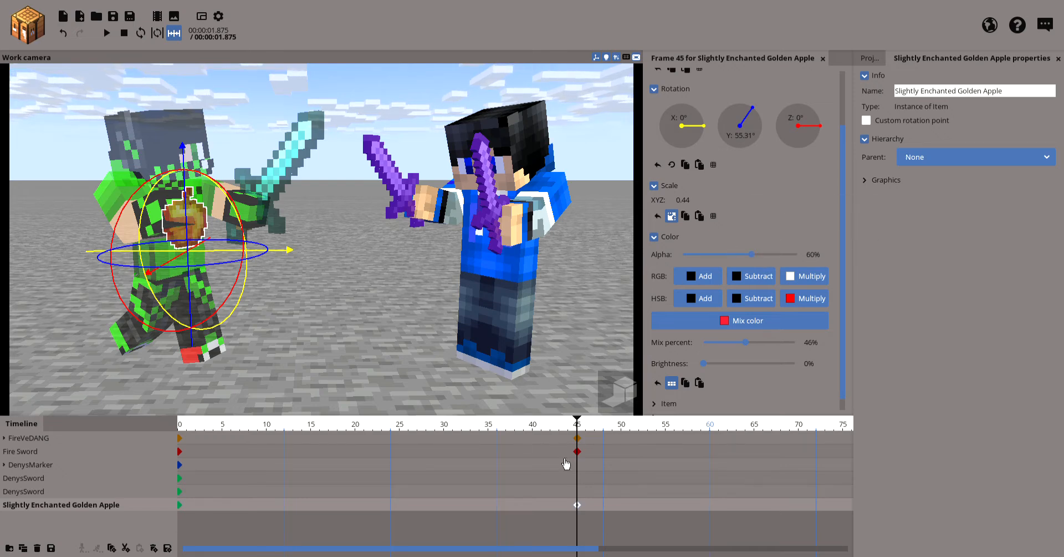
left_click_drag(582, 434, 172, 431)
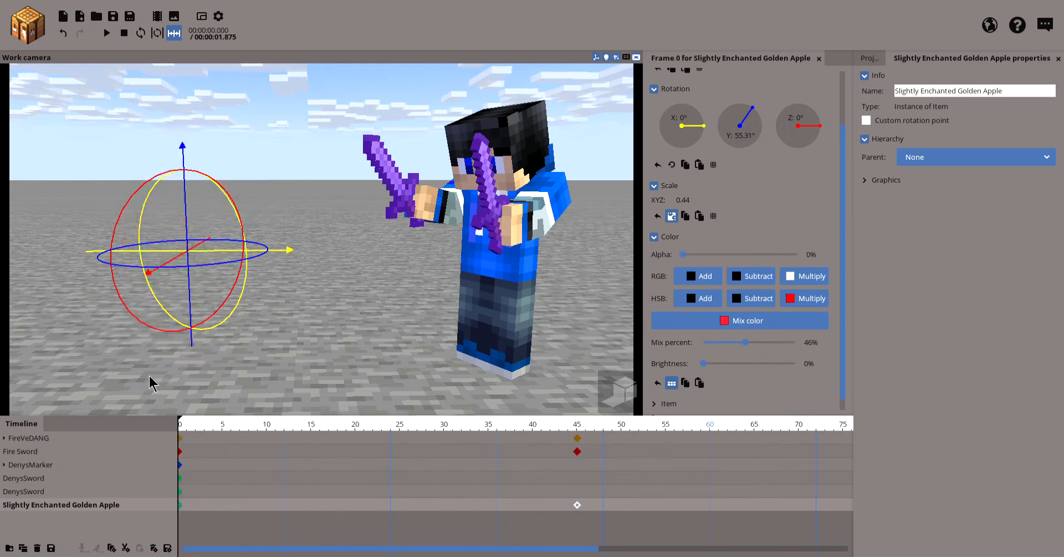
left_click(107, 33)
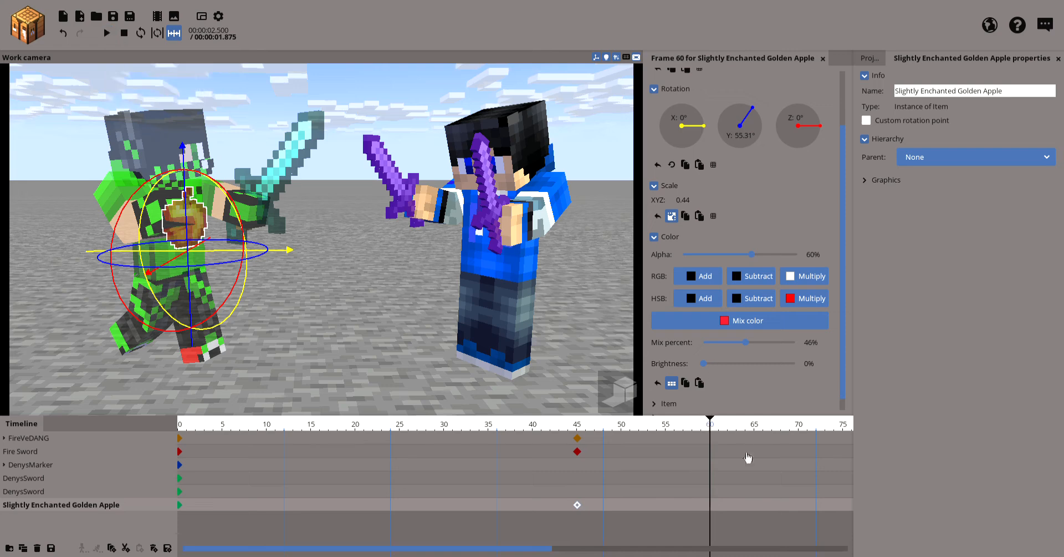
left_click_drag(717, 438, 176, 437)
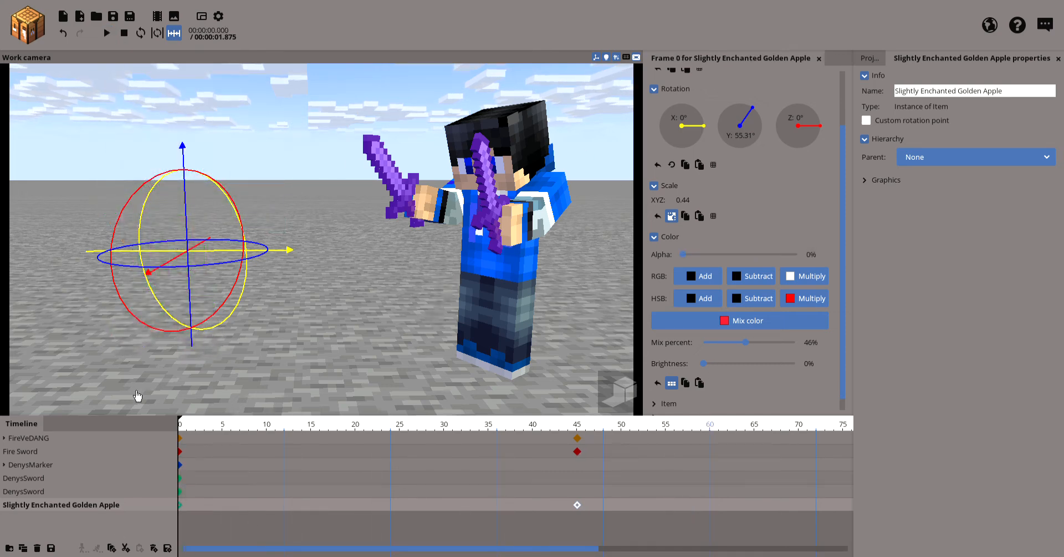
- Add a keyframe for the blue character at frame 45 of the timeline
left_click(436, 229)
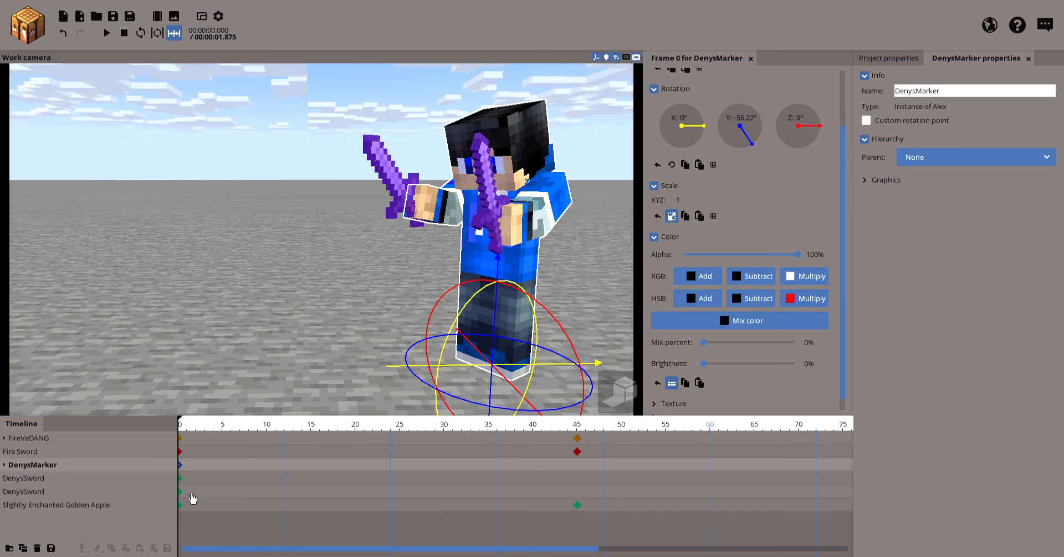
left_click_drag(565, 434, 584, 455)
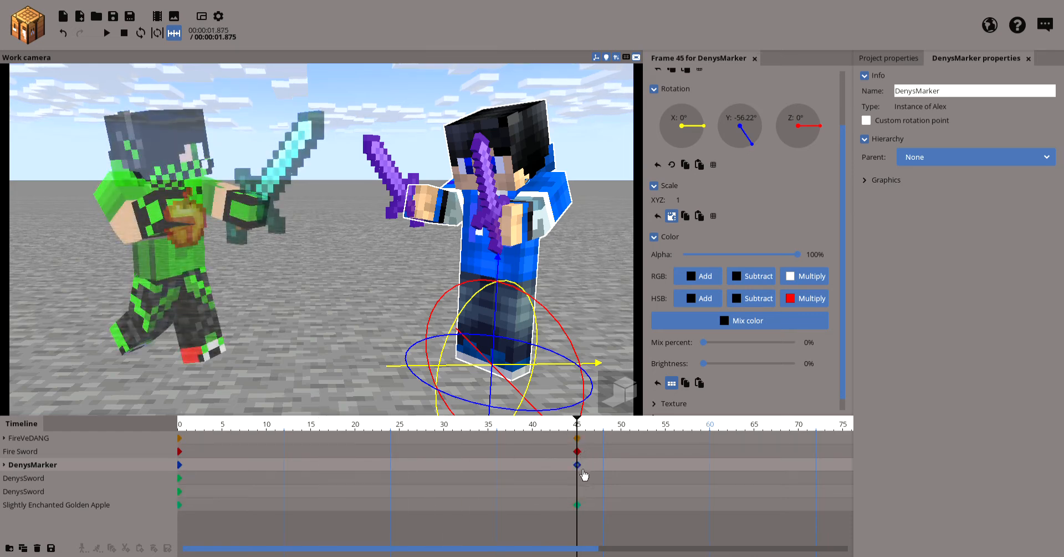
- Set the blue character's alpha to 60% on its keyframe at frame 45
left_click(578, 465)
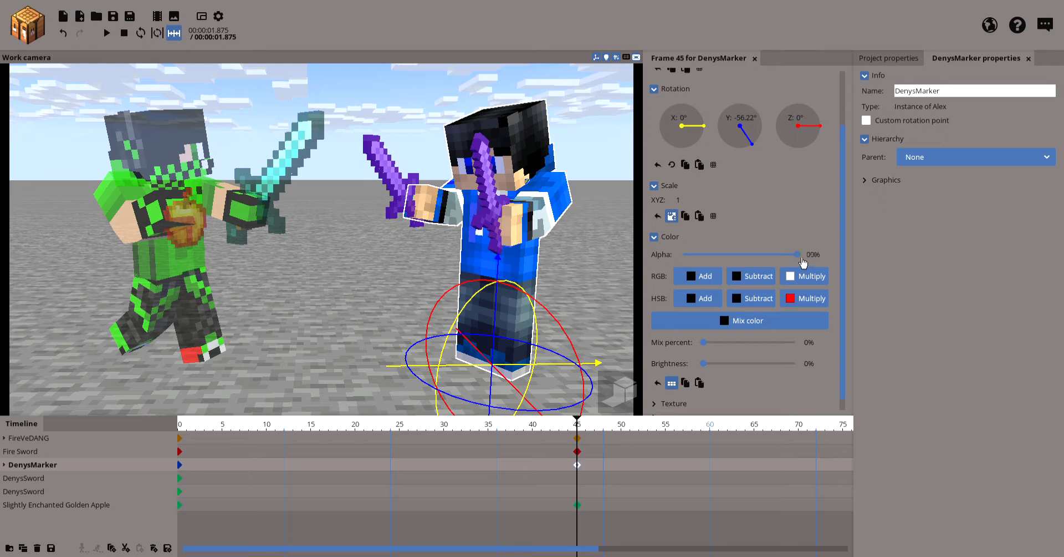
left_click_drag(802, 259, 779, 260)
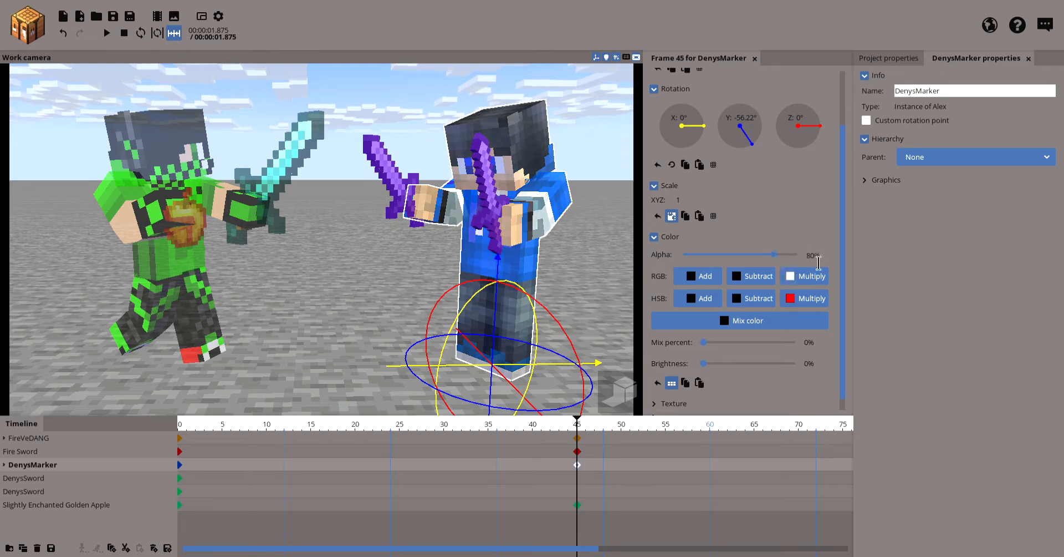
left_click(819, 263)
type("60")
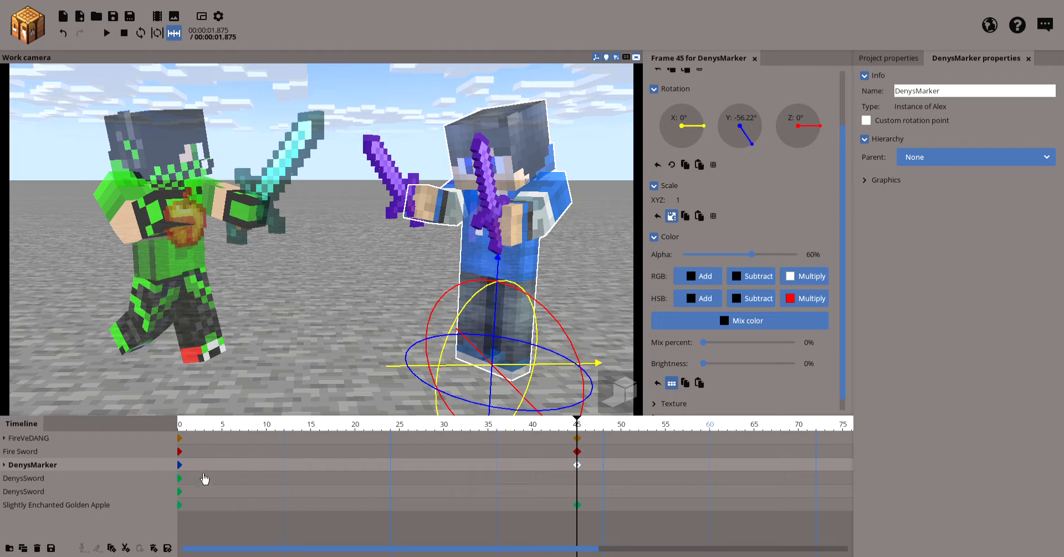
- Set the blue character's alpha to 0% on its keyframe at frame 0
left_click(199, 475)
left_click(186, 475)
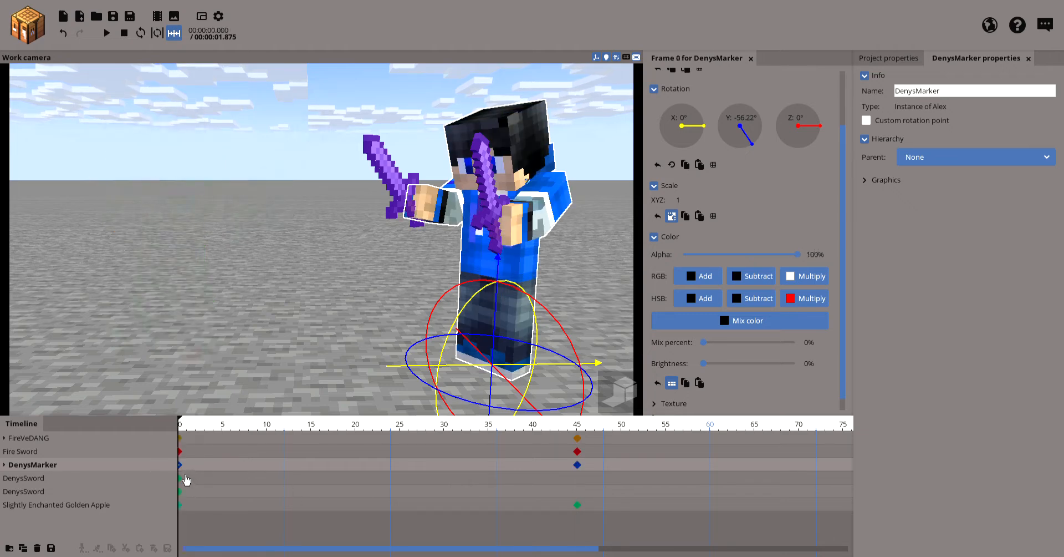
left_click_drag(784, 261, 637, 274)
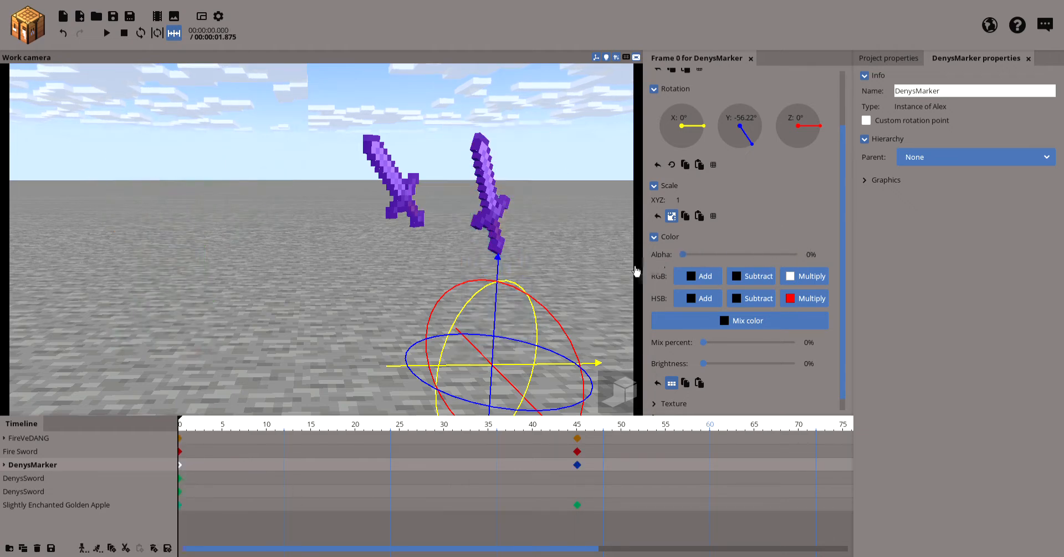
- Set the alpha of the purple sword in the blue character's outstretched hand to 0% at frame 0
left_click(40, 484)
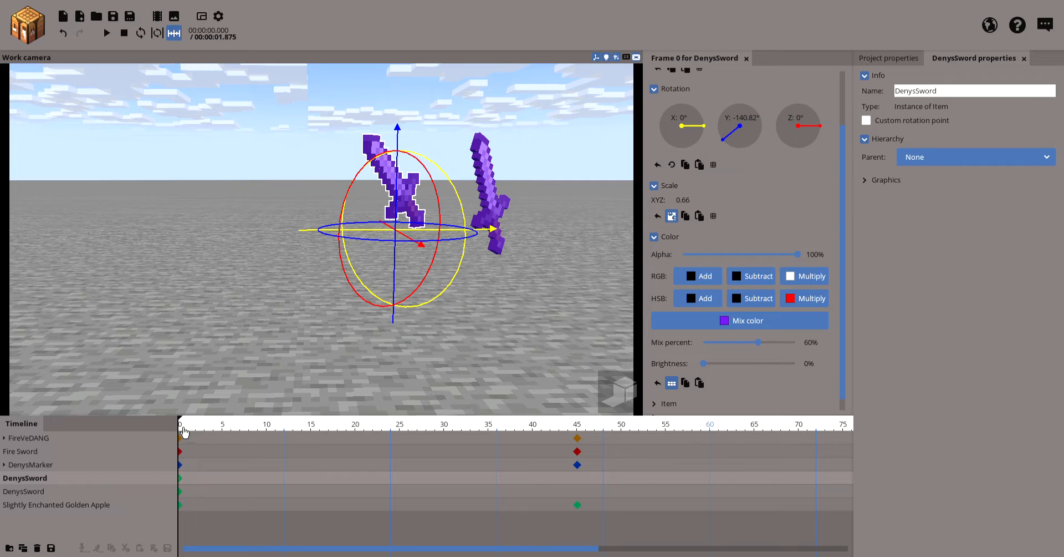
key("space")
key("space")
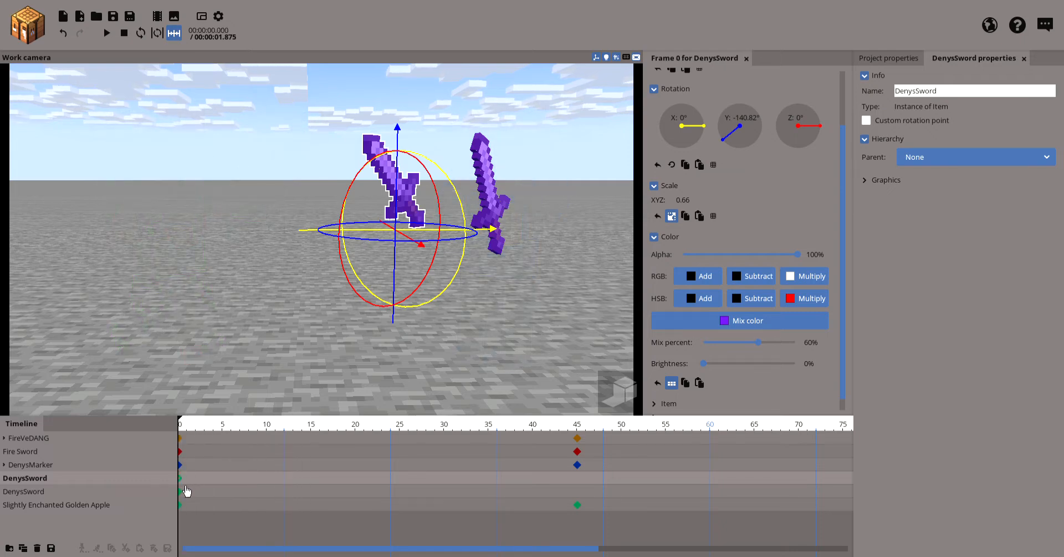
left_click_drag(797, 253, 585, 271)
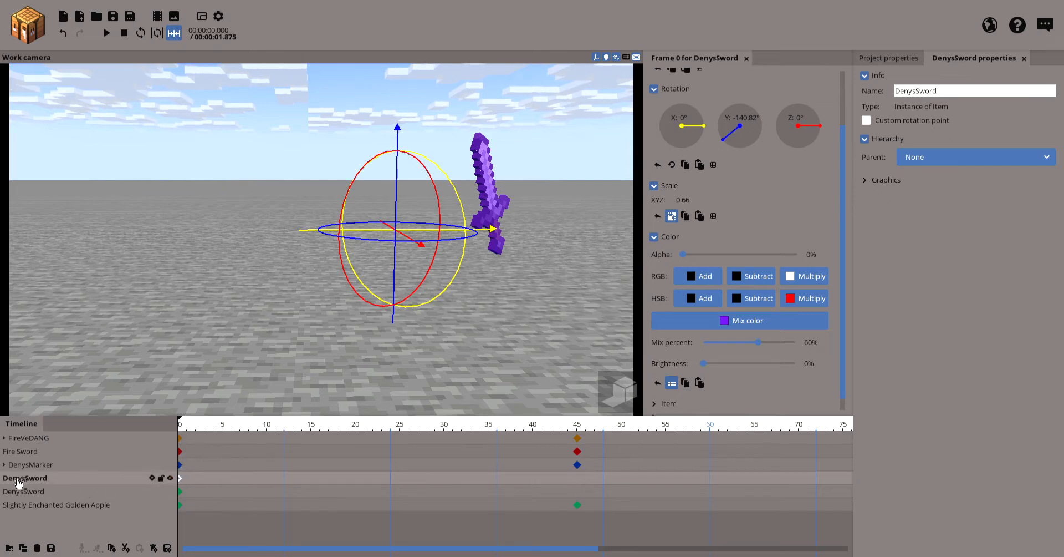
- Set the alpha of the purple sword in front of the blue character's body to 0% at frame 0
left_click_drag(17, 480, 36, 494)
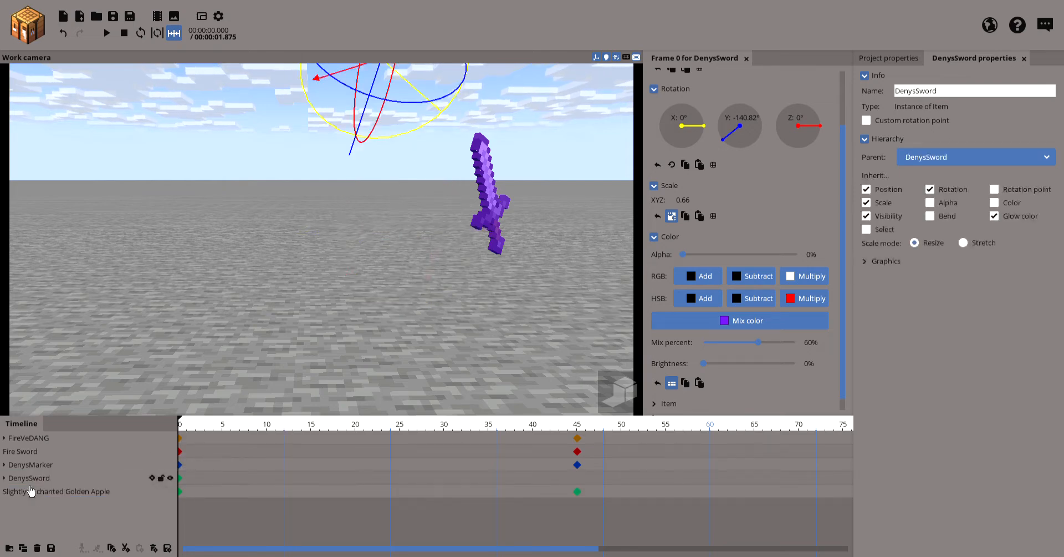
left_click(31, 482)
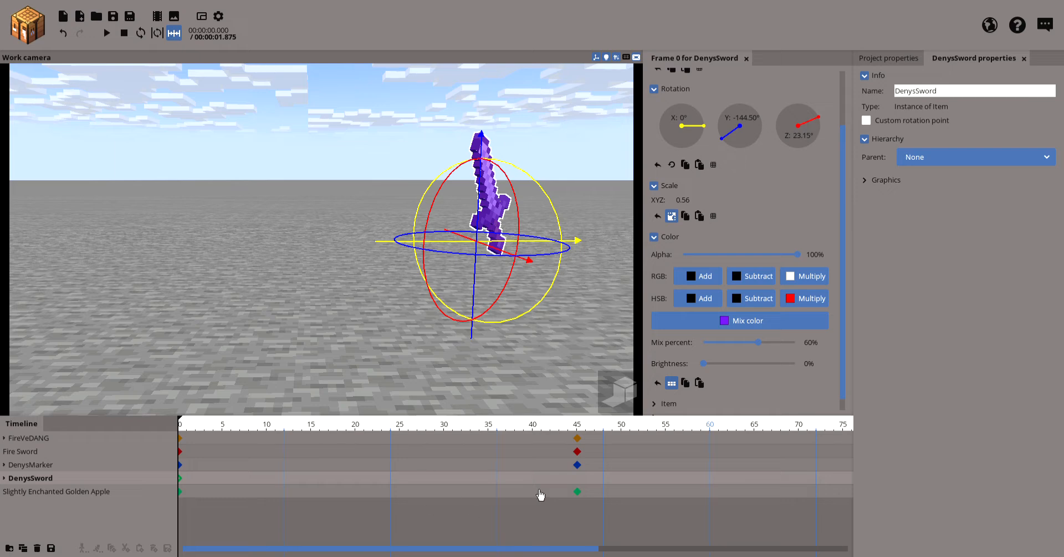
left_click_drag(798, 263, 662, 268)
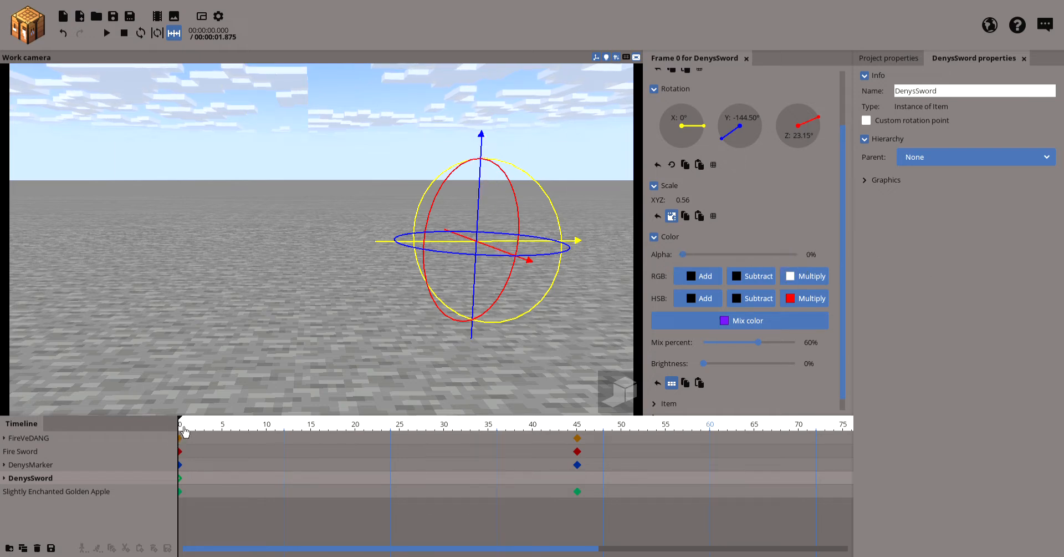
- Keyframe the purple sword in front of the body at frame 45 with 60% alpha and scrub back to frame 20
left_click_drag(184, 431, 577, 436)
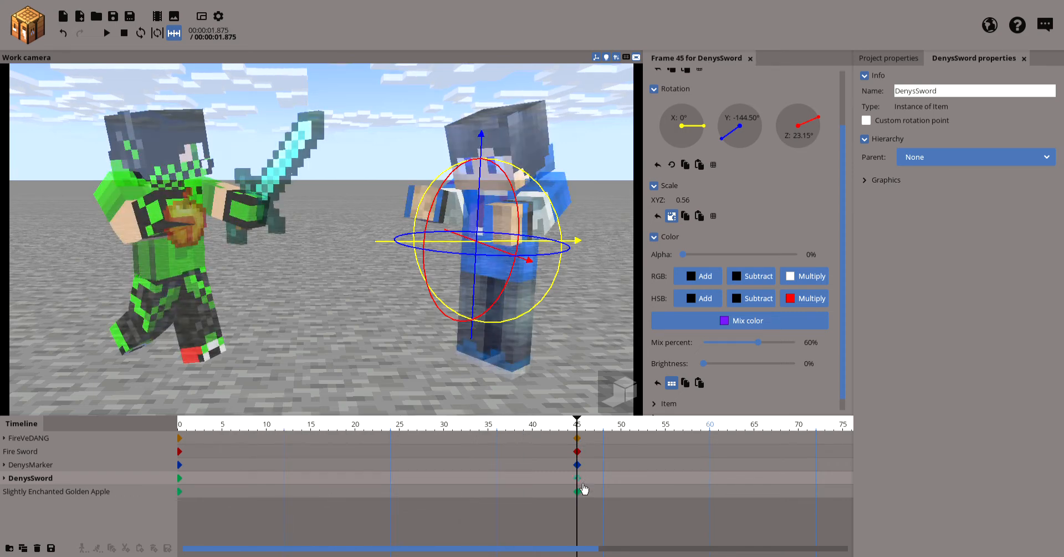
left_click(581, 481)
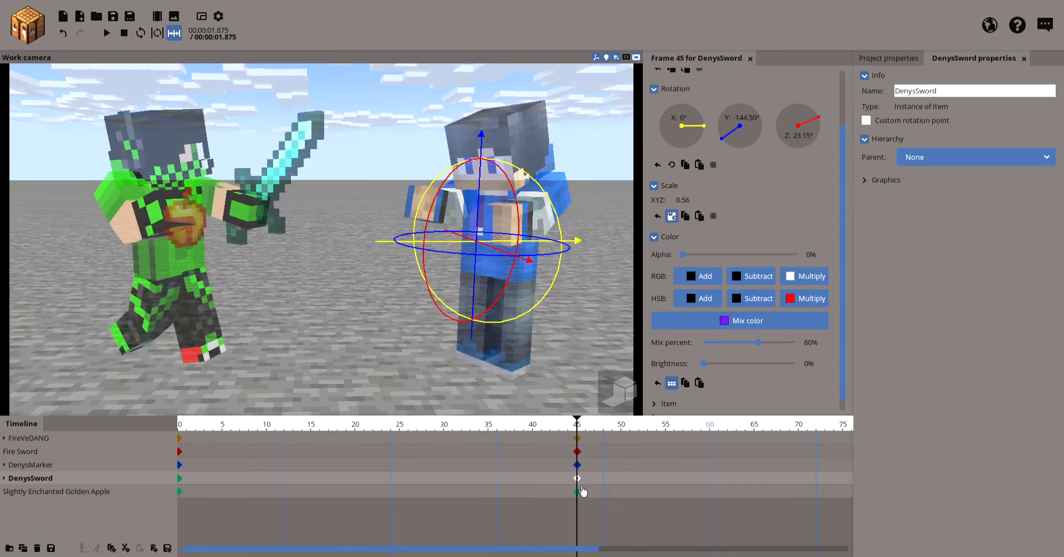
left_click(812, 255)
type("60")
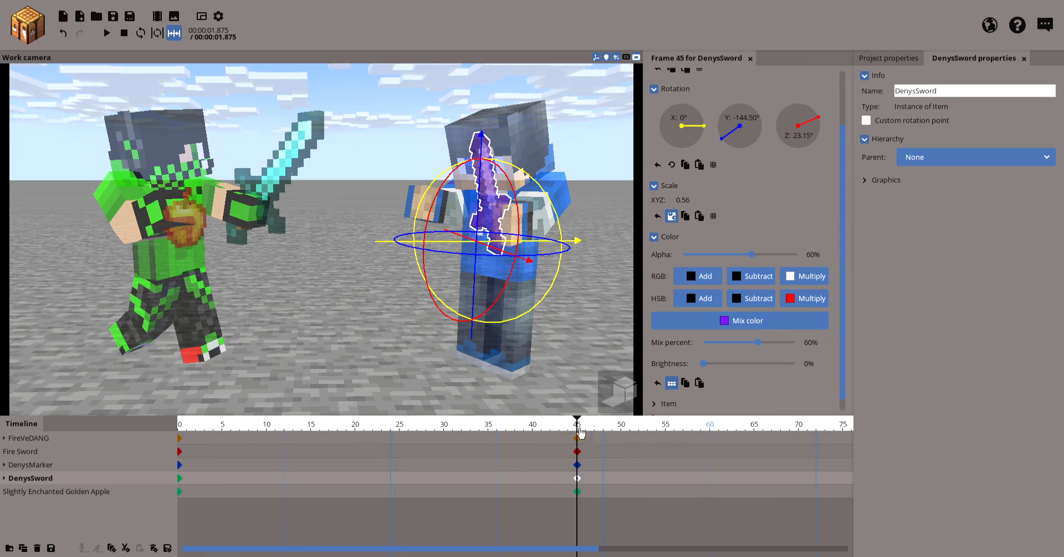
left_click_drag(581, 433, 355, 474)
- Move the outstretched hand's purple sword out of the other sword's hierarchy so it has no parent
left_click(4, 477)
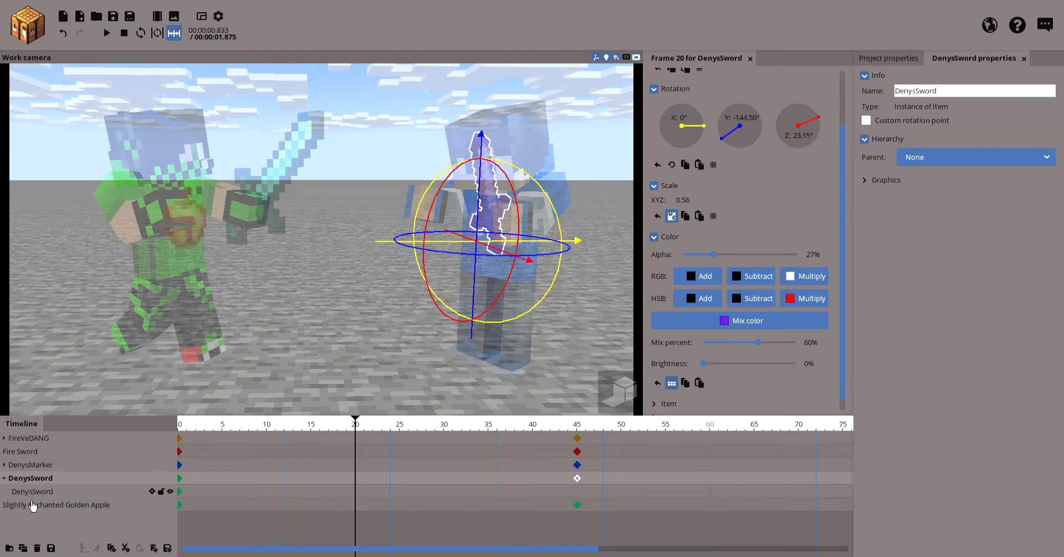
left_click(27, 519)
left_click(25, 491)
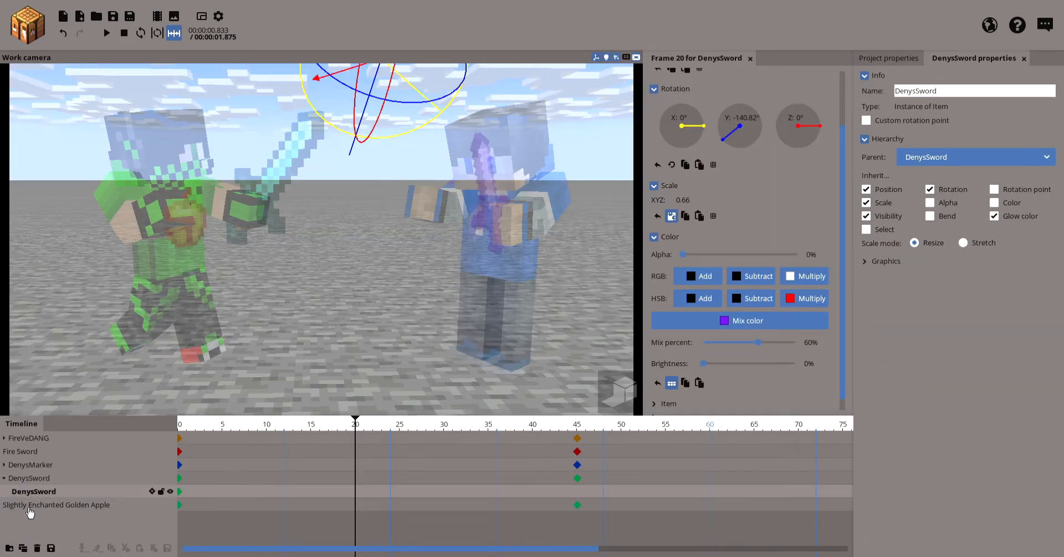
left_click_drag(29, 508, 16, 519)
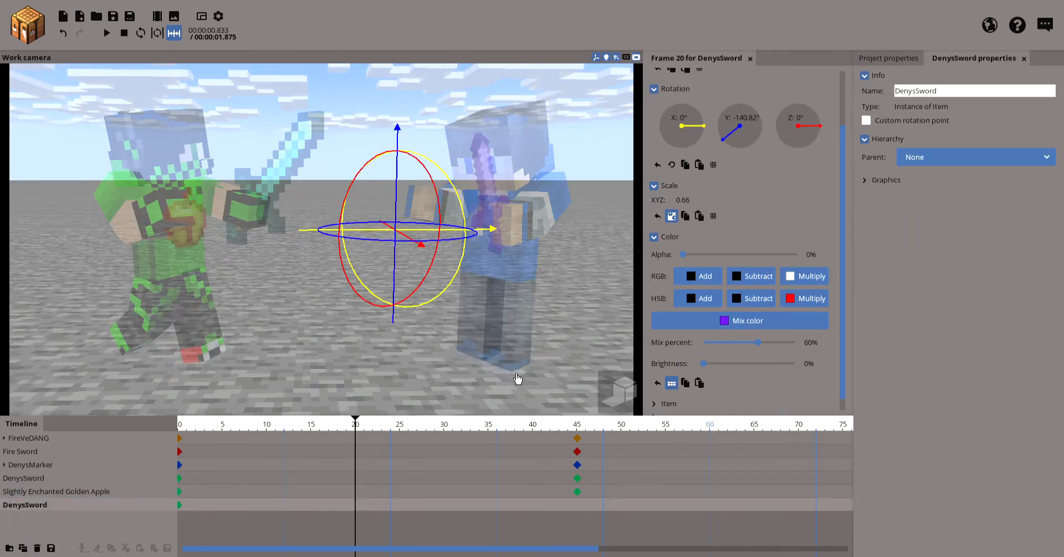
- Add a frame 45 keyframe for the outstretched hand's purple sword and set its alpha to 60%
left_click_drag(356, 433, 130, 453)
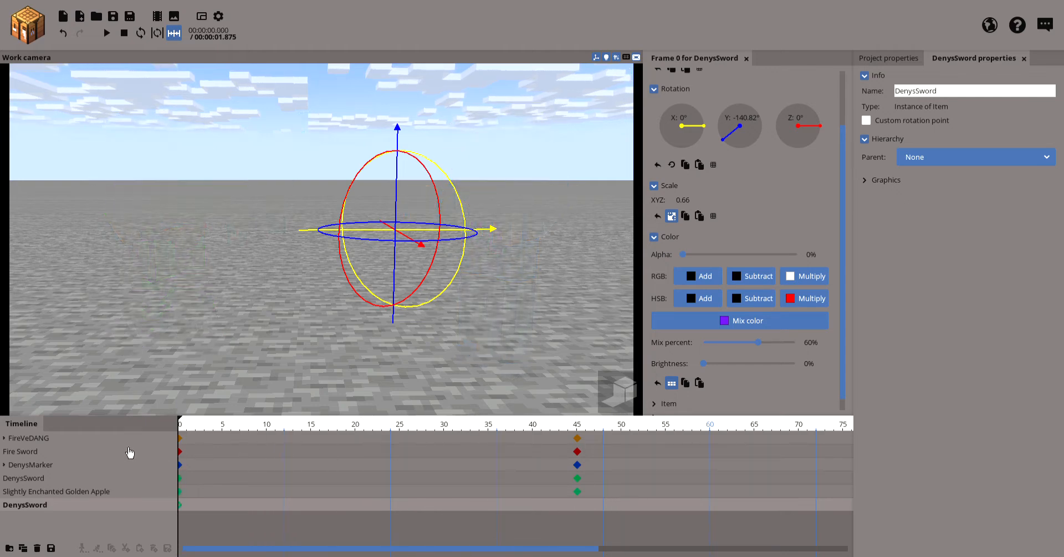
left_click(183, 508)
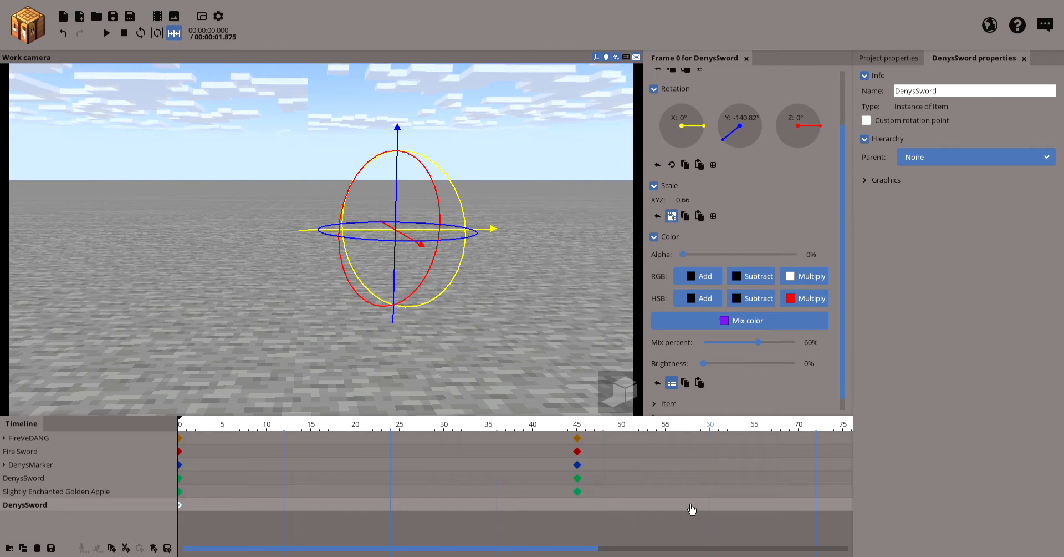
left_click(582, 515)
left_click(581, 509)
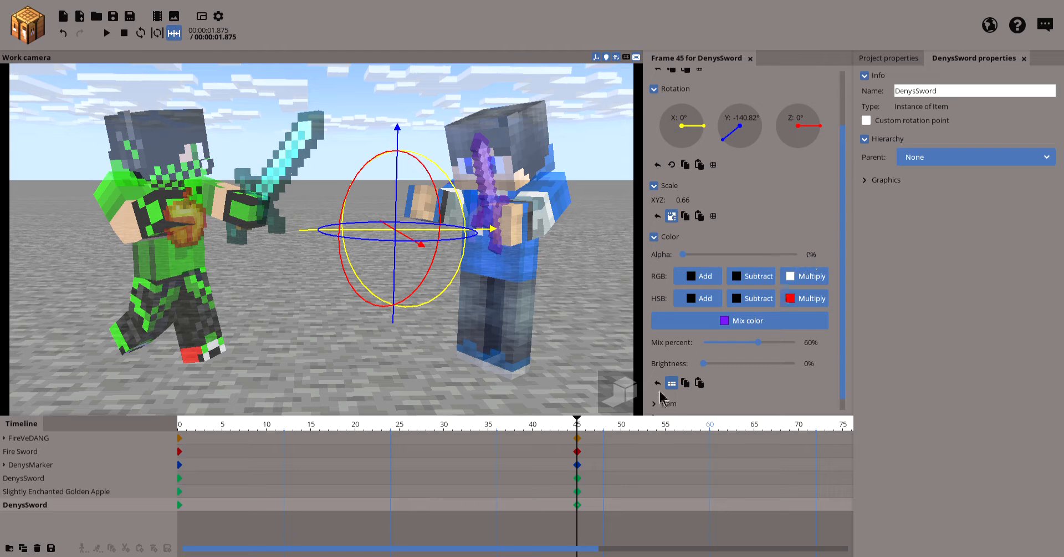
left_click(578, 506)
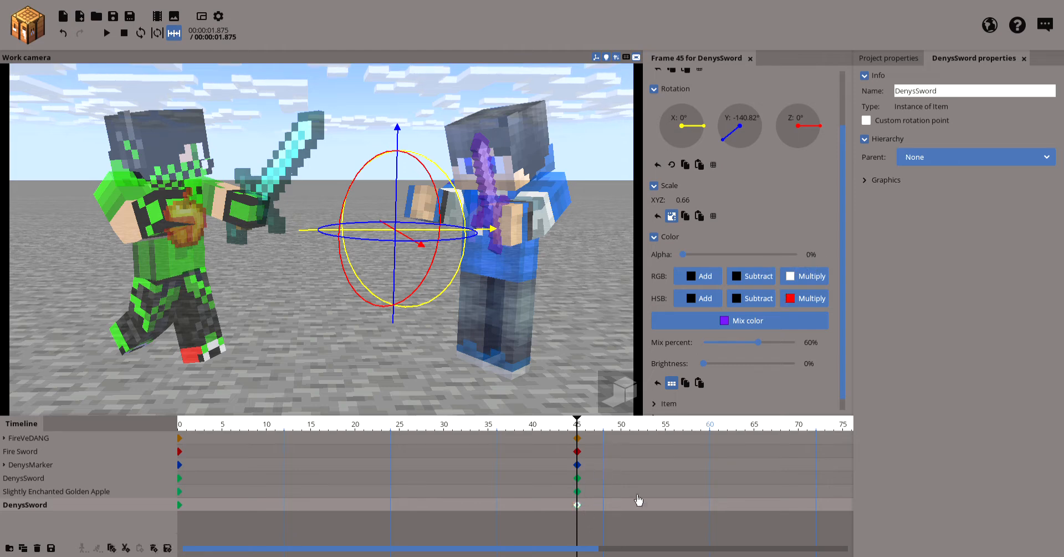
left_click(807, 255)
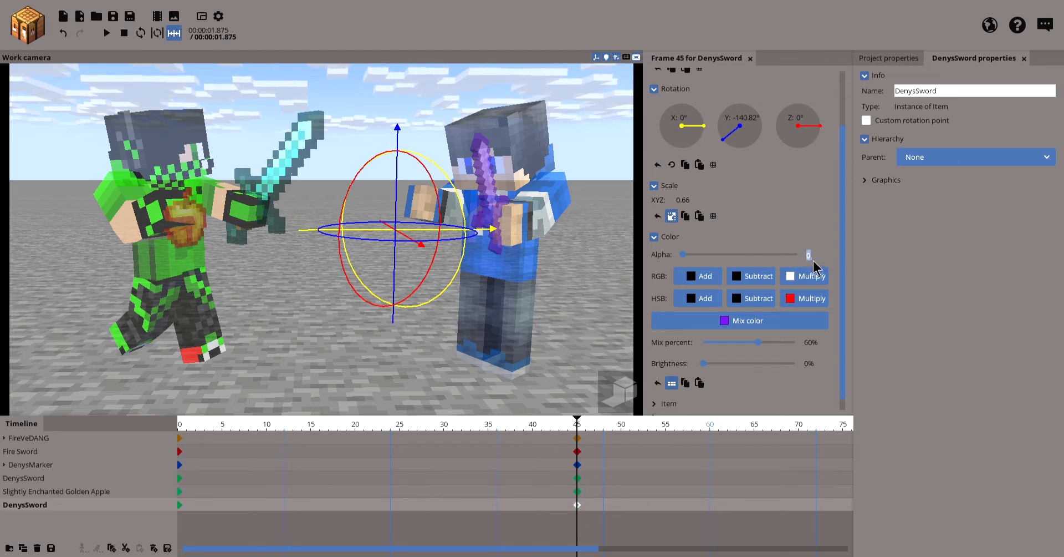
type("60")
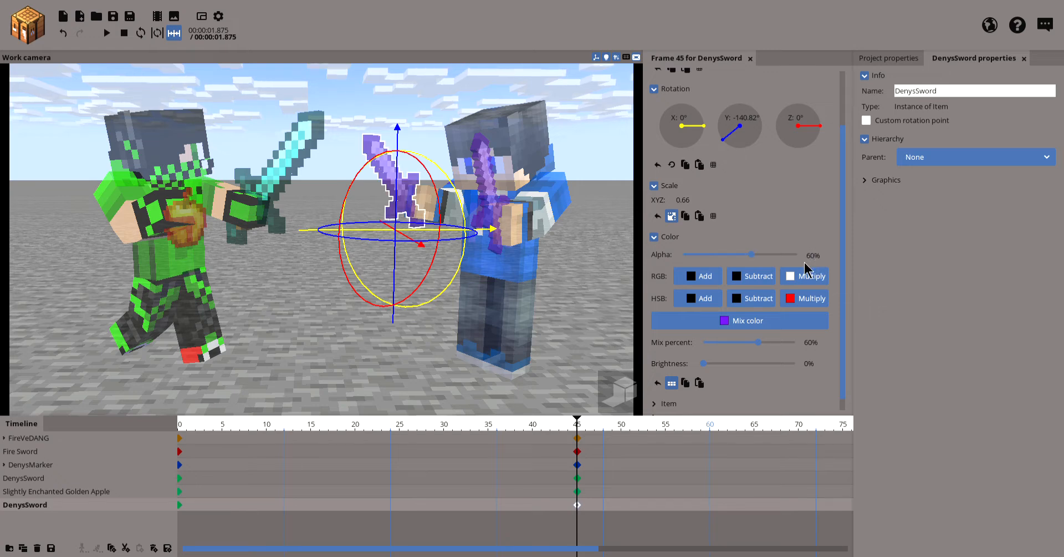
- Play the fade-in from frame 0 to check both characters and all held items, ending back at frame 0
left_click_drag(577, 424, 132, 449)
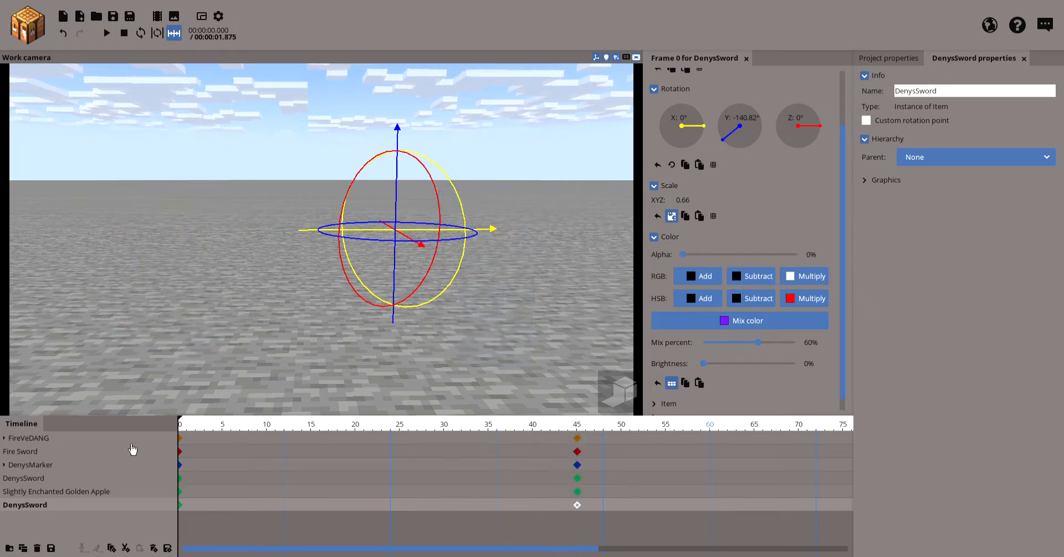
left_click(113, 39)
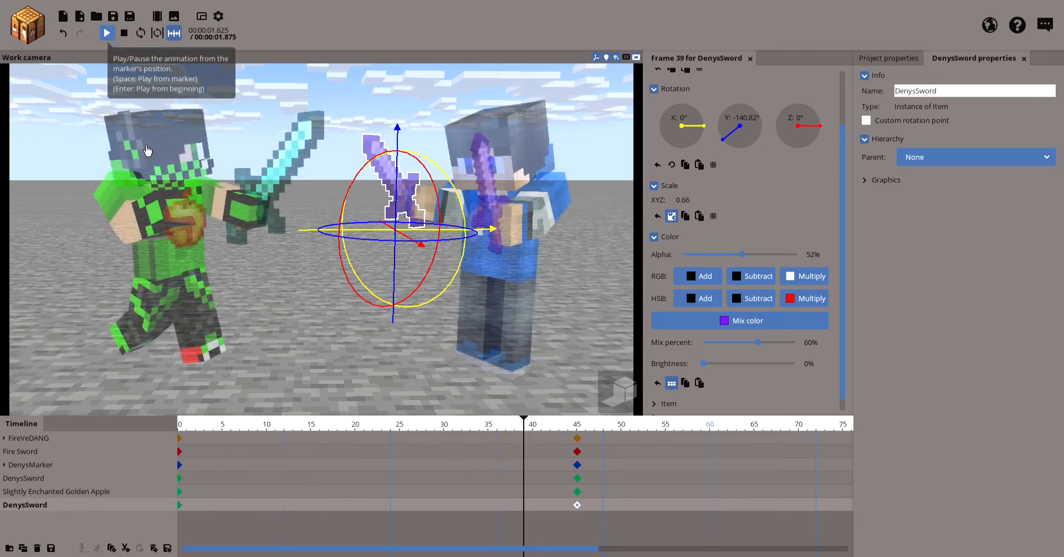
left_click(285, 363)
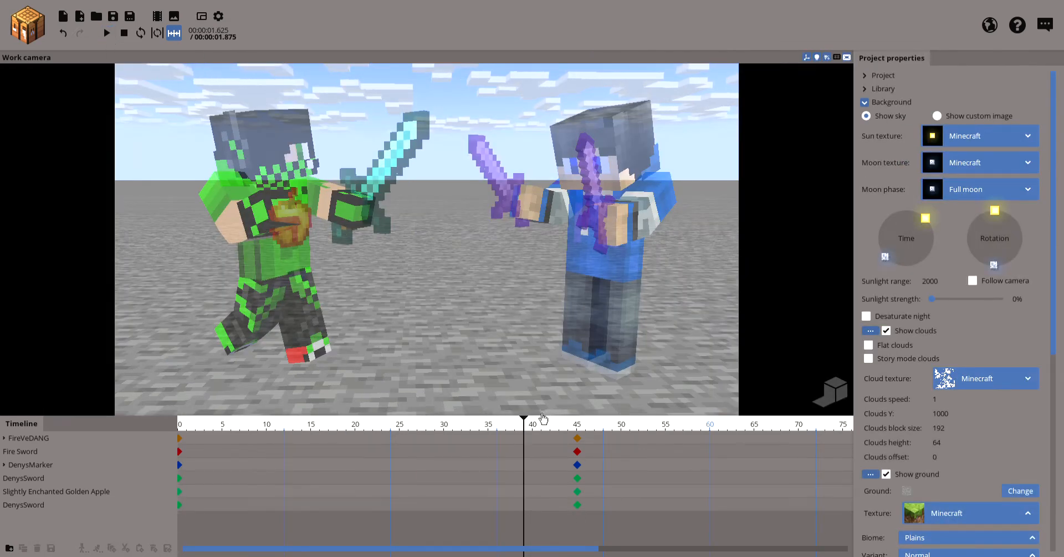
left_click_drag(528, 425, 150, 463)
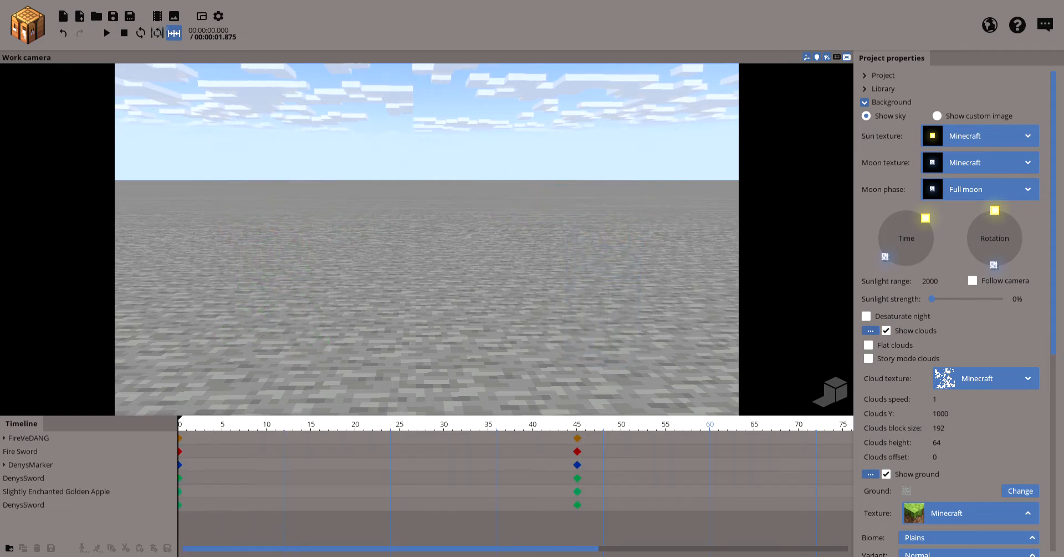
left_click(107, 33)
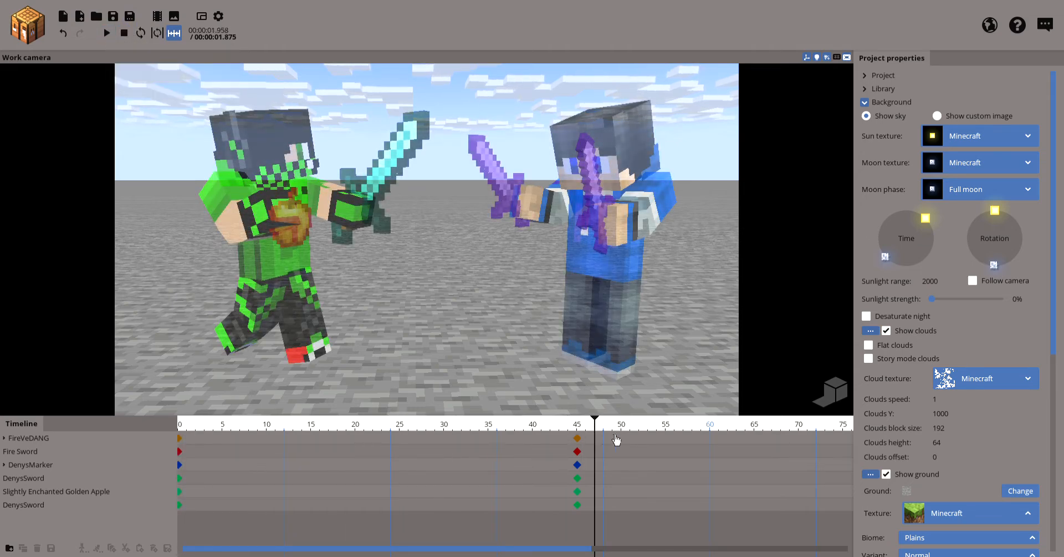
left_click_drag(604, 432, 16, 485)
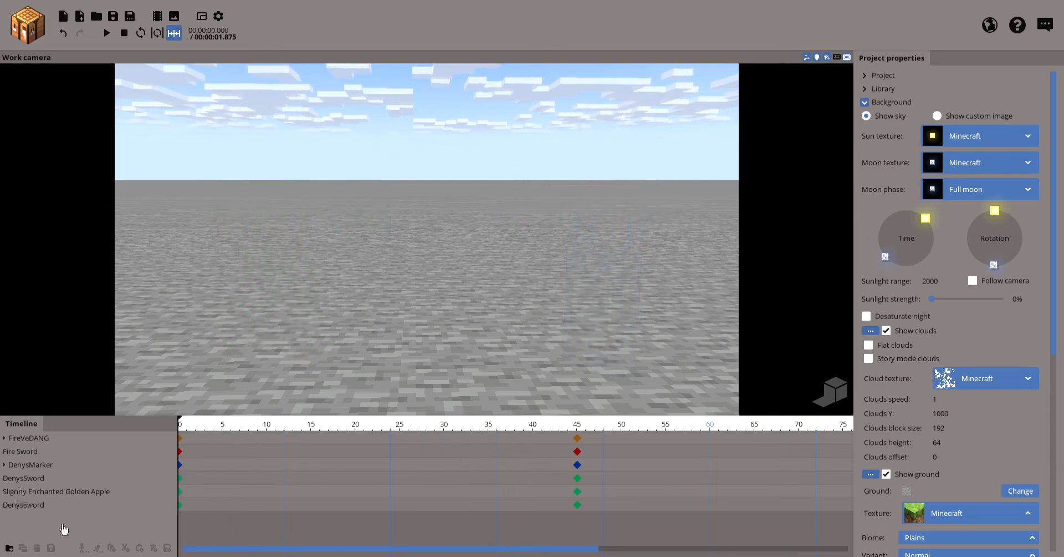
left_click_drag(144, 529, 5, 438)
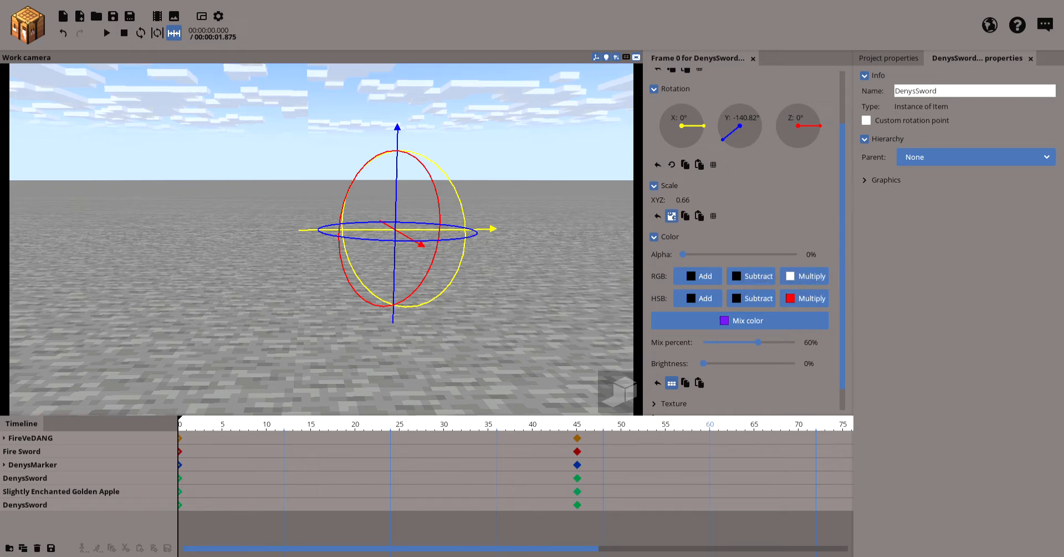
left_click(79, 523)
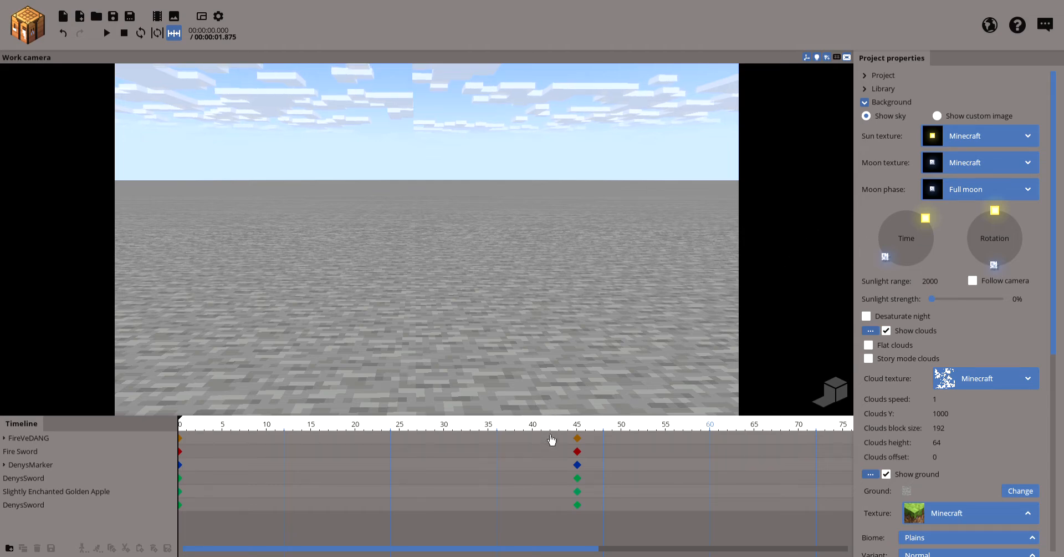
left_click_drag(546, 434, 569, 434)
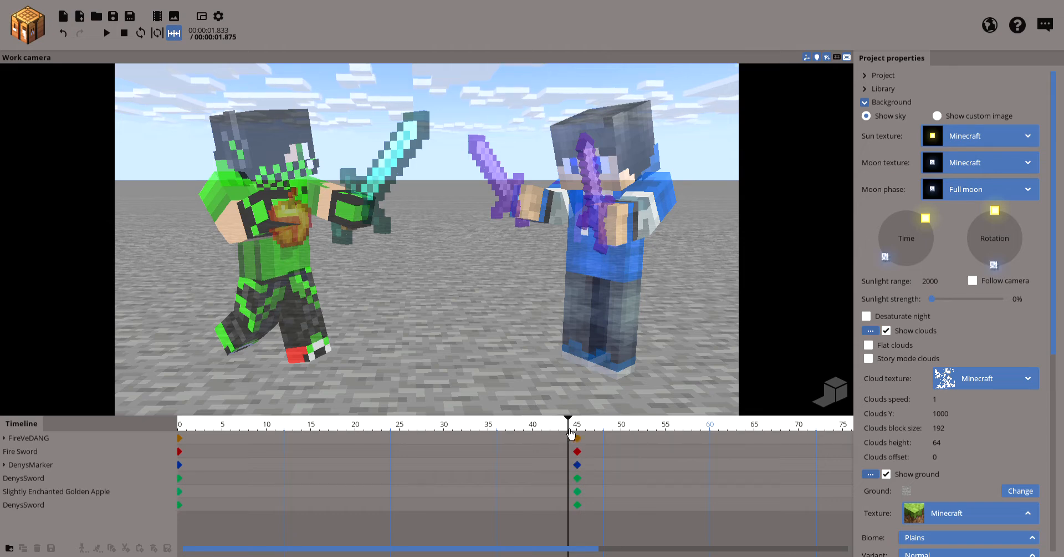
left_click_drag(575, 424, 165, 452)
left_click(80, 444)
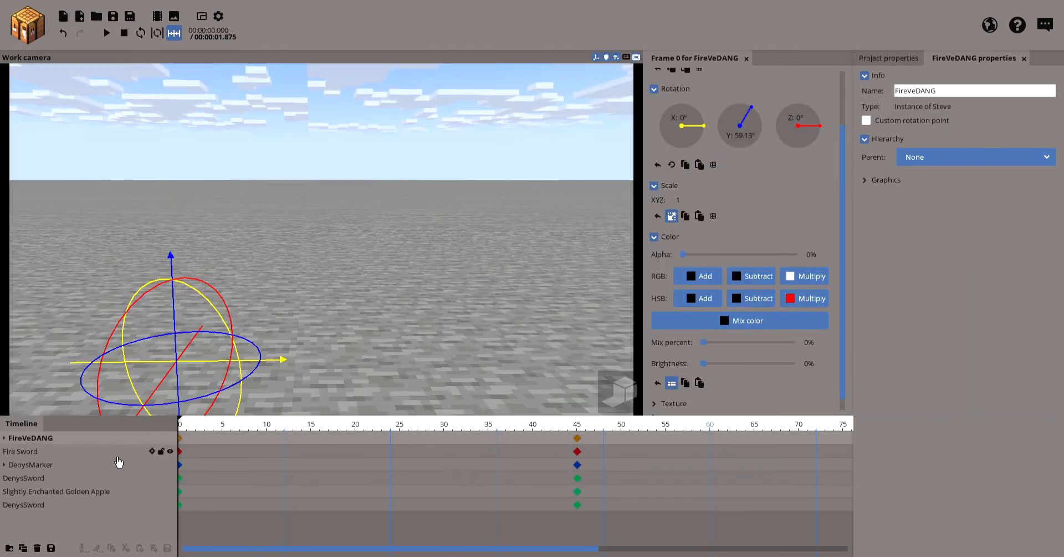
left_click(70, 464)
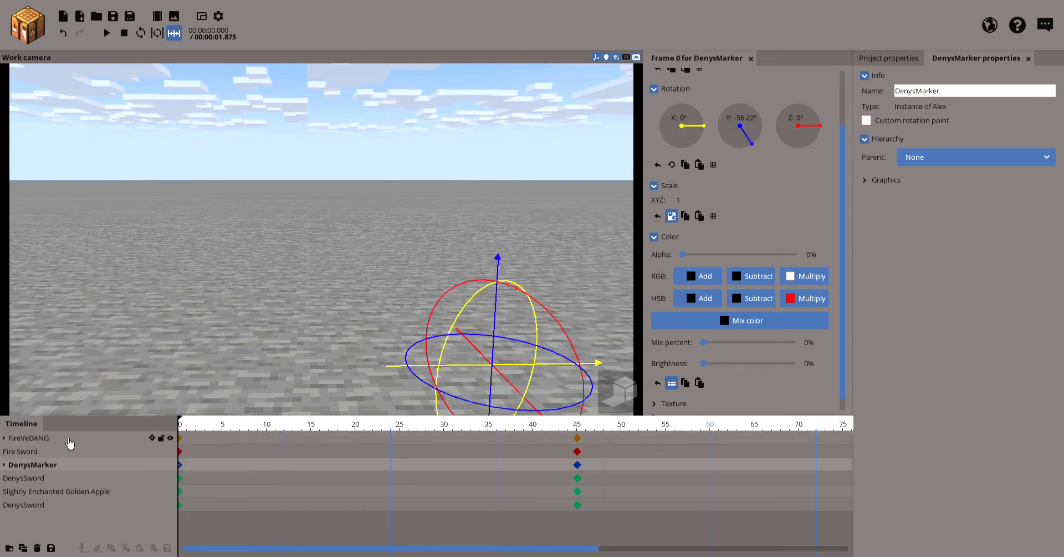
left_click(70, 442)
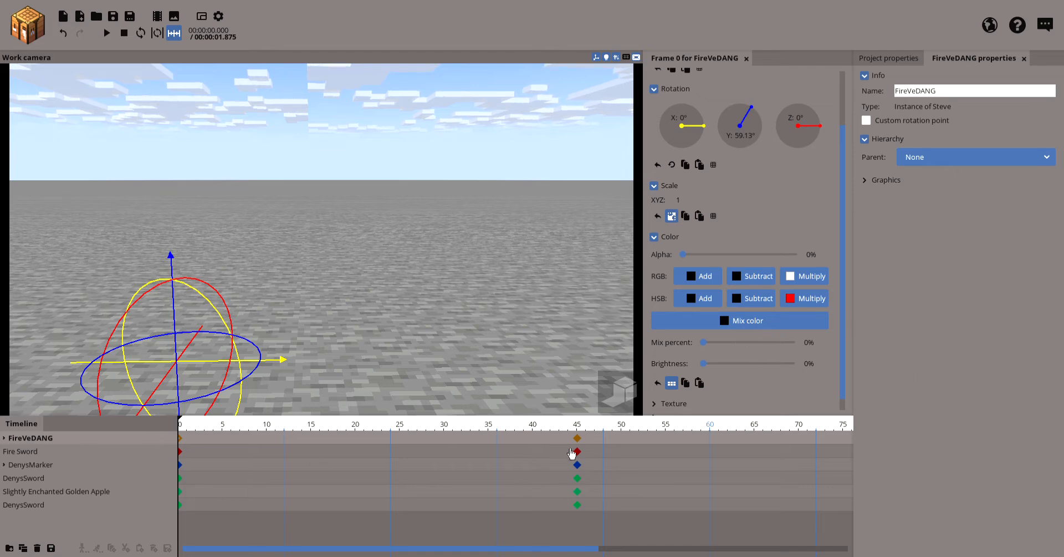
- Set the green character's mix color at frame 0 to a blue with hex 3D76B6
left_click(747, 327)
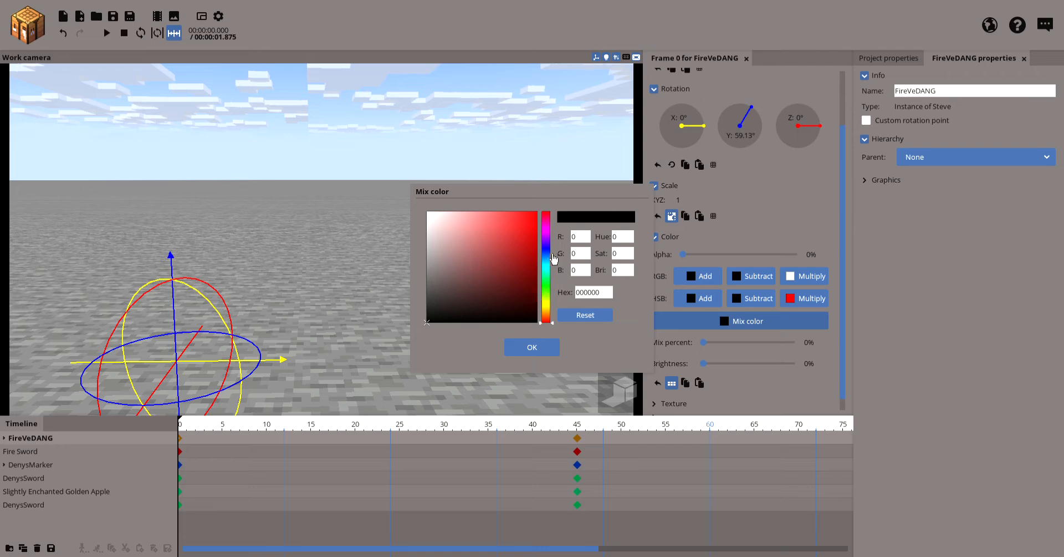
left_click_drag(553, 253, 555, 261)
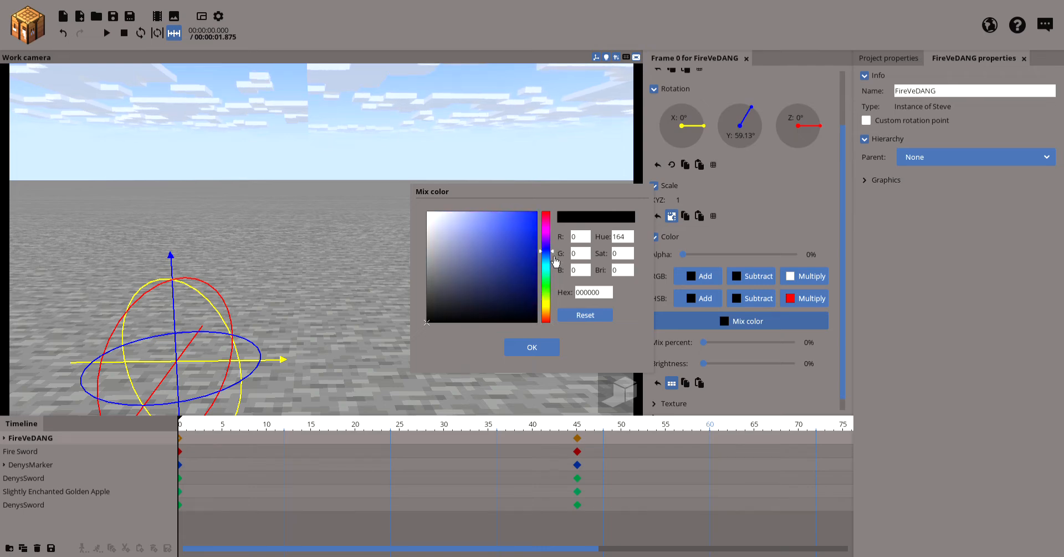
mouse_move(503, 252)
left_mouse_down()
mouse_move(525, 230)
mouse_move(520, 219)
mouse_move(517, 234)
left_mouse_up()
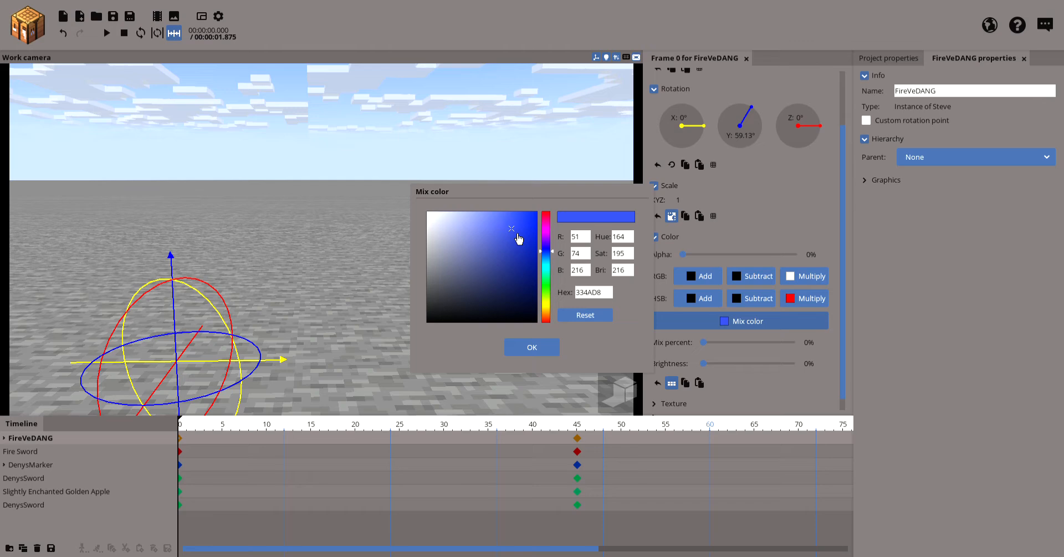
mouse_move(517, 234)
left_mouse_down()
mouse_move(510, 250)
mouse_move(503, 239)
mouse_move(553, 265)
left_mouse_up()
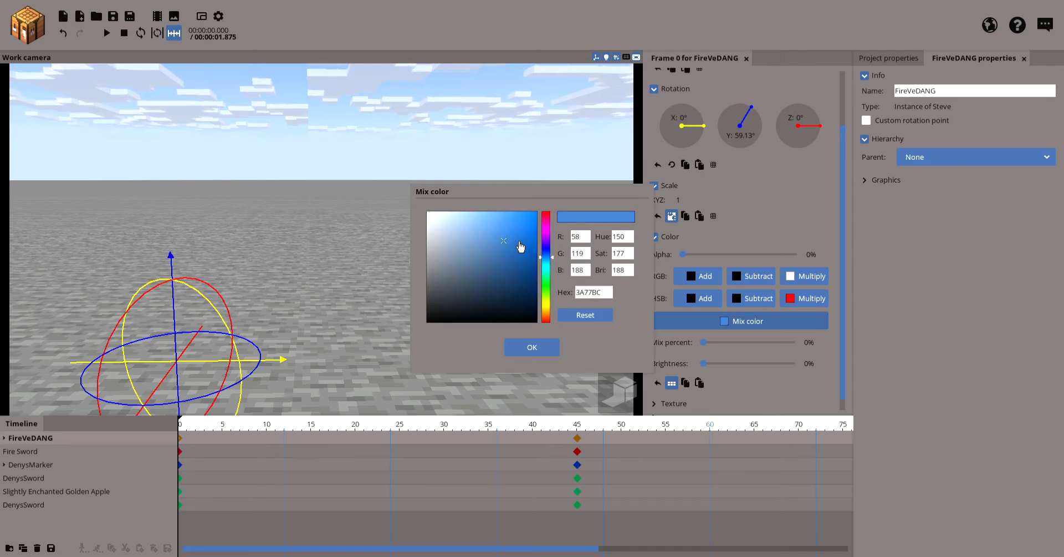
left_click(594, 294)
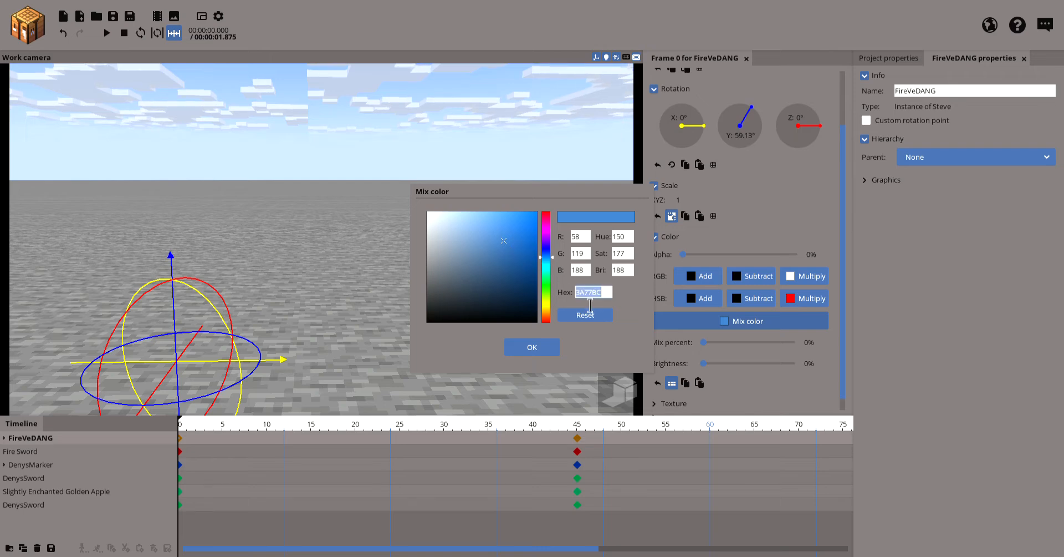
left_click(594, 294)
double_click(594, 293)
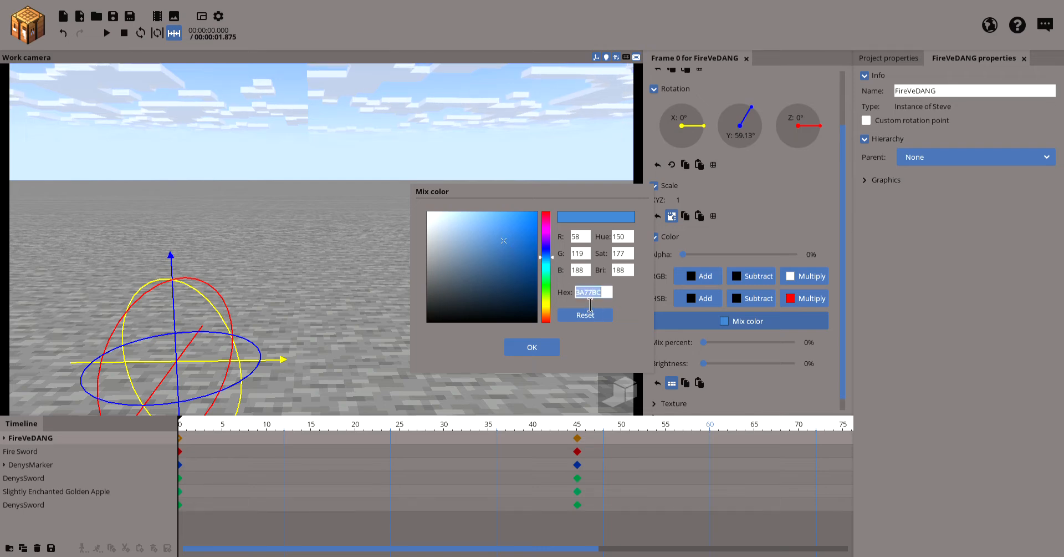
left_click(635, 301)
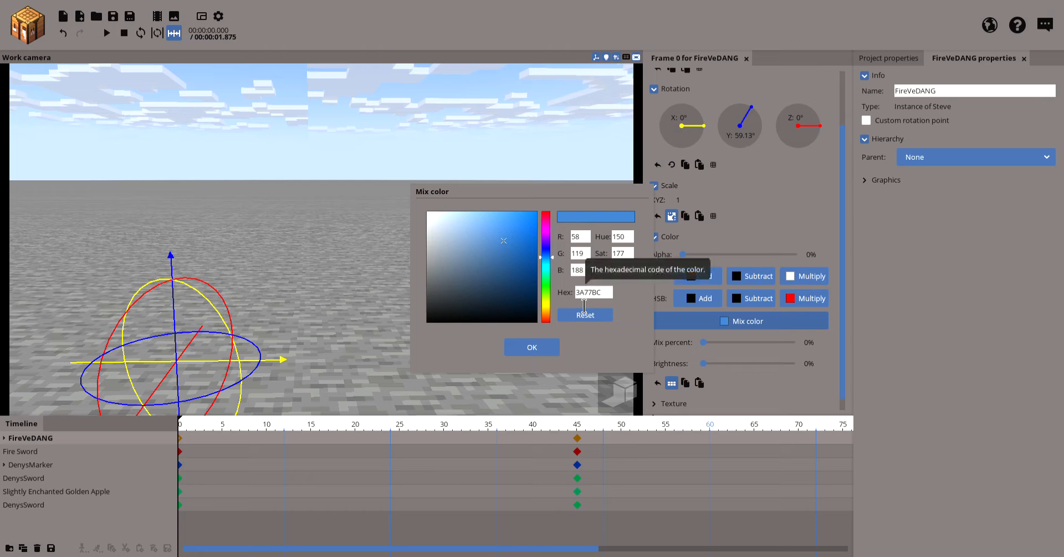
left_click(583, 295)
left_click(617, 298)
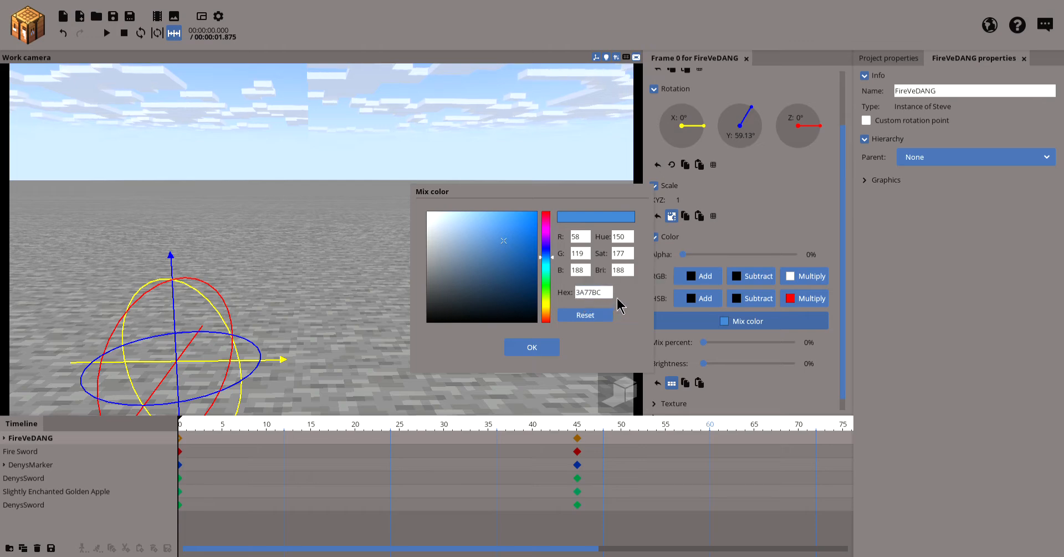
left_click(503, 241)
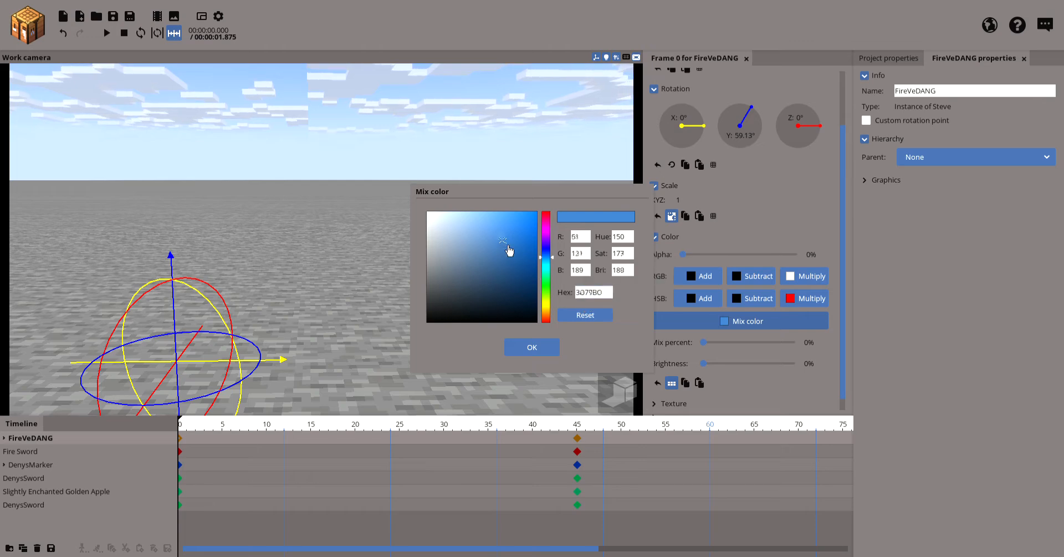
left_click_drag(510, 245, 507, 249)
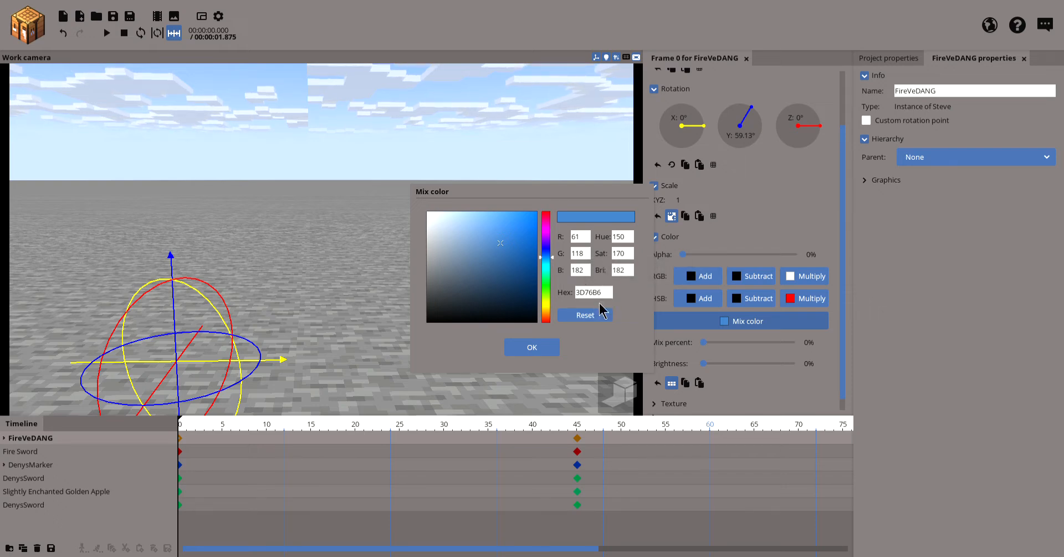
left_click(555, 355)
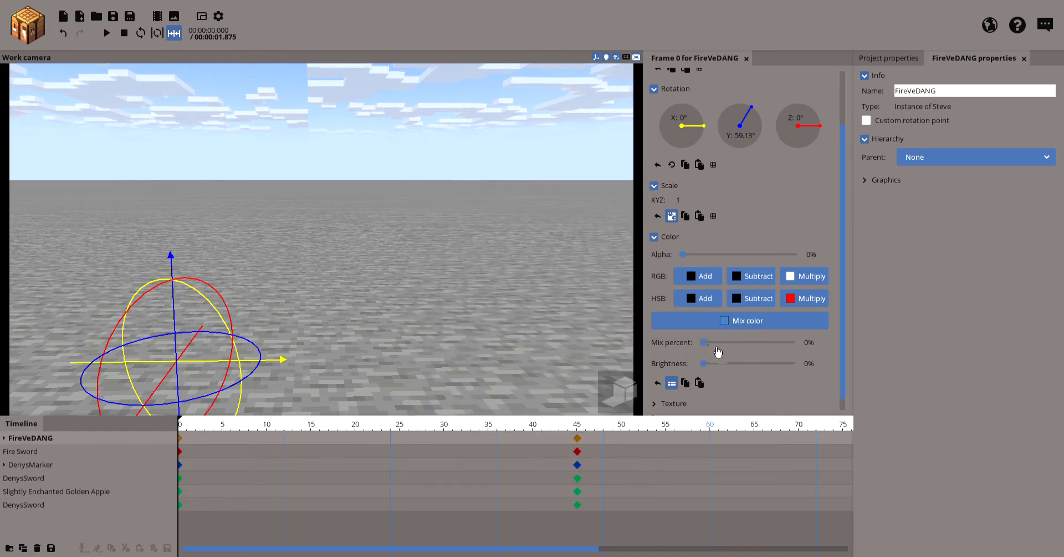
- Keyframe the green character with a 59% mix percent at frame 34 and move that keyframe to frame 64
left_click_drag(206, 437, 480, 436)
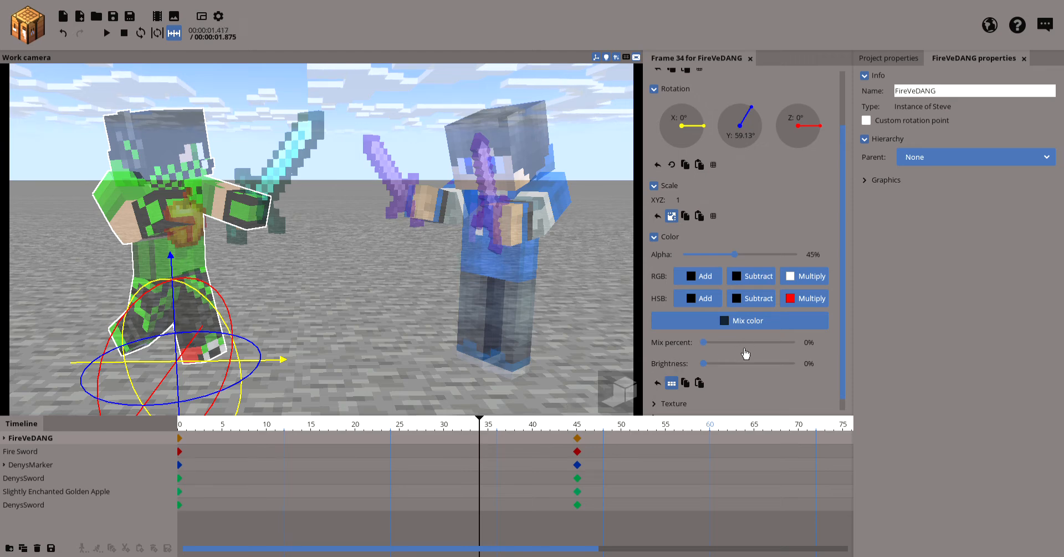
mouse_move(743, 342)
left_mouse_down()
mouse_move(769, 343)
mouse_move(757, 355)
left_mouse_up()
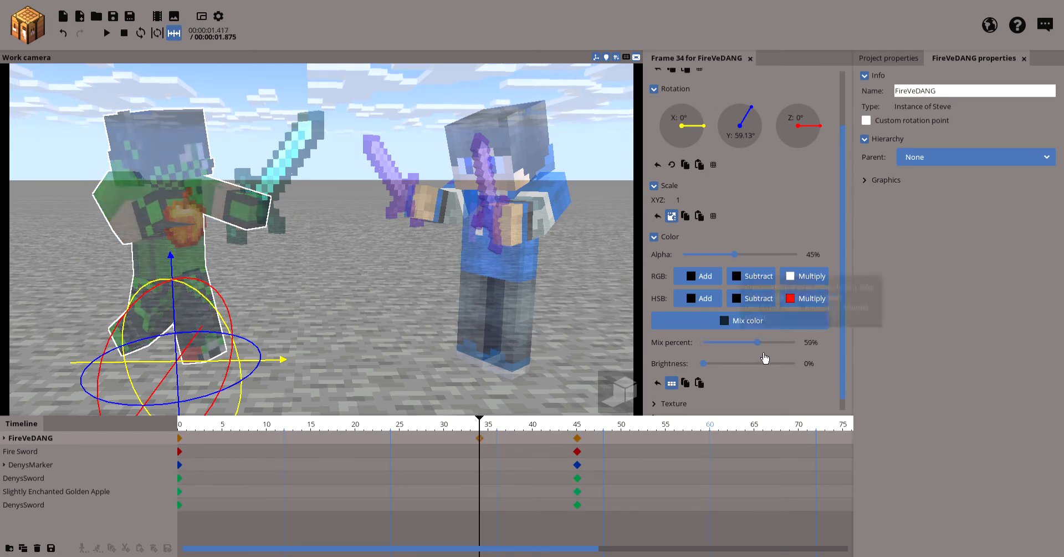
right_click(487, 450)
left_click(490, 451)
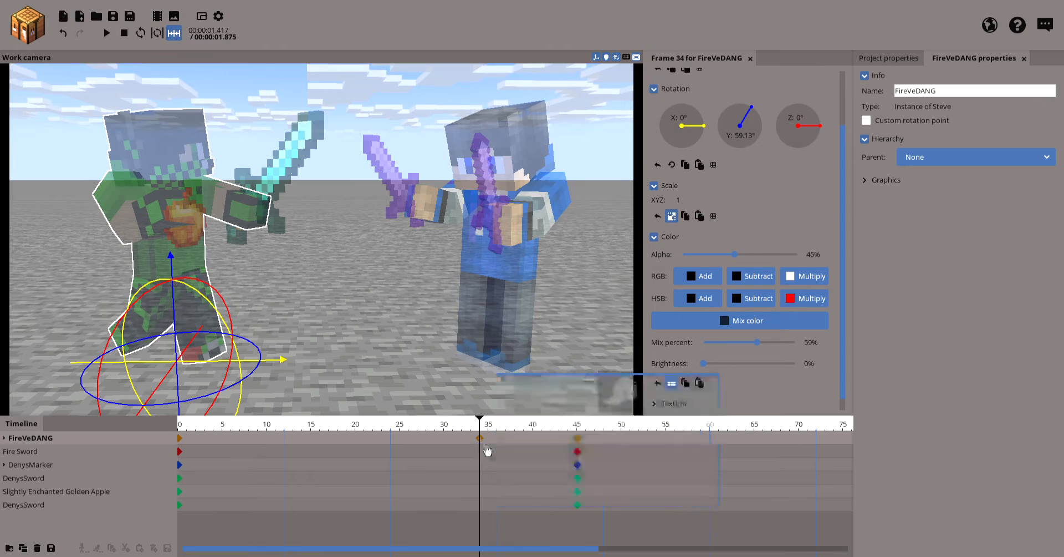
left_click_drag(493, 452, 746, 452)
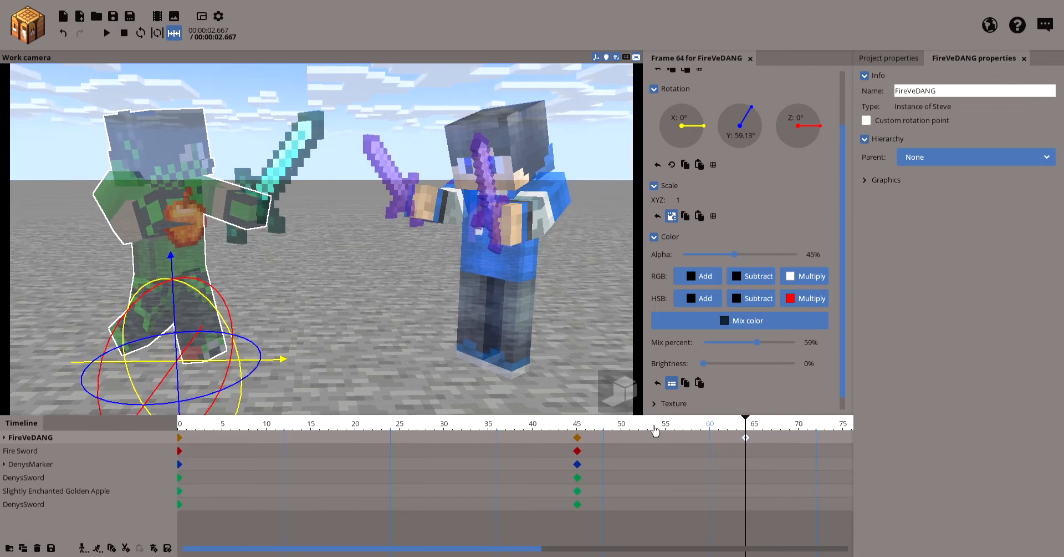
- Set the mix percent of the green character's frame 0 keyframe to 60%
left_click_drag(660, 431, 135, 466)
left_click(183, 441, "shift")
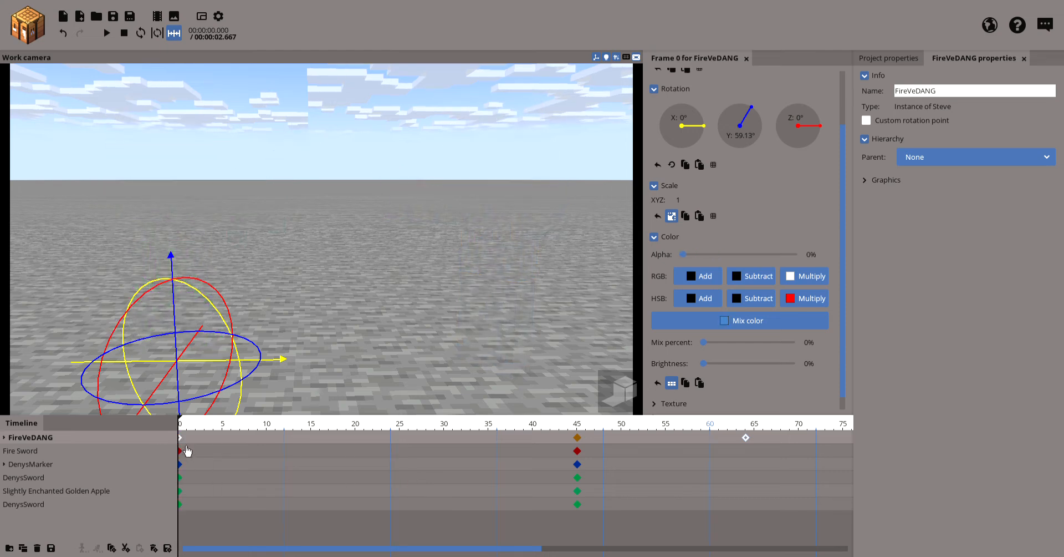
left_click(733, 342)
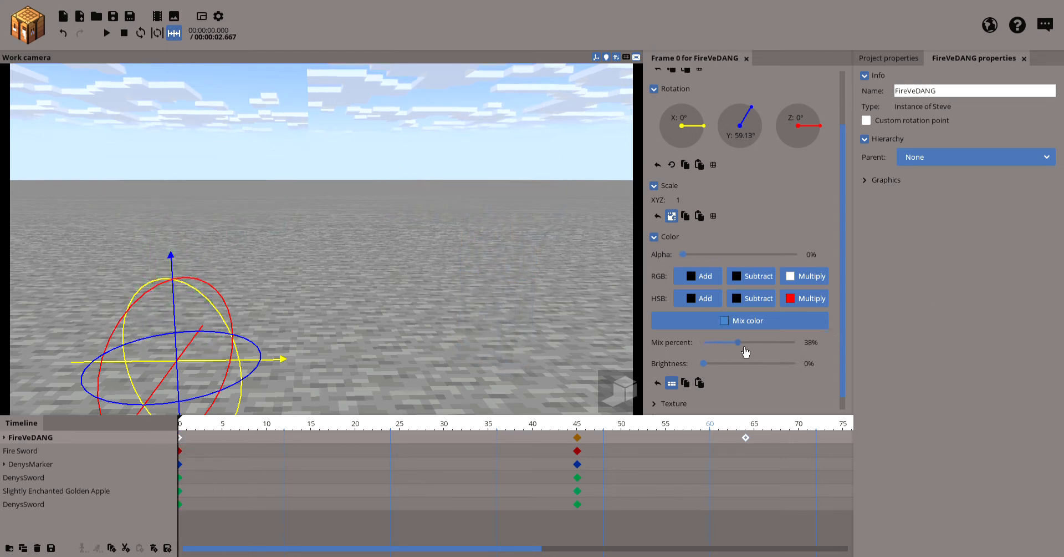
left_click_drag(745, 350, 760, 350)
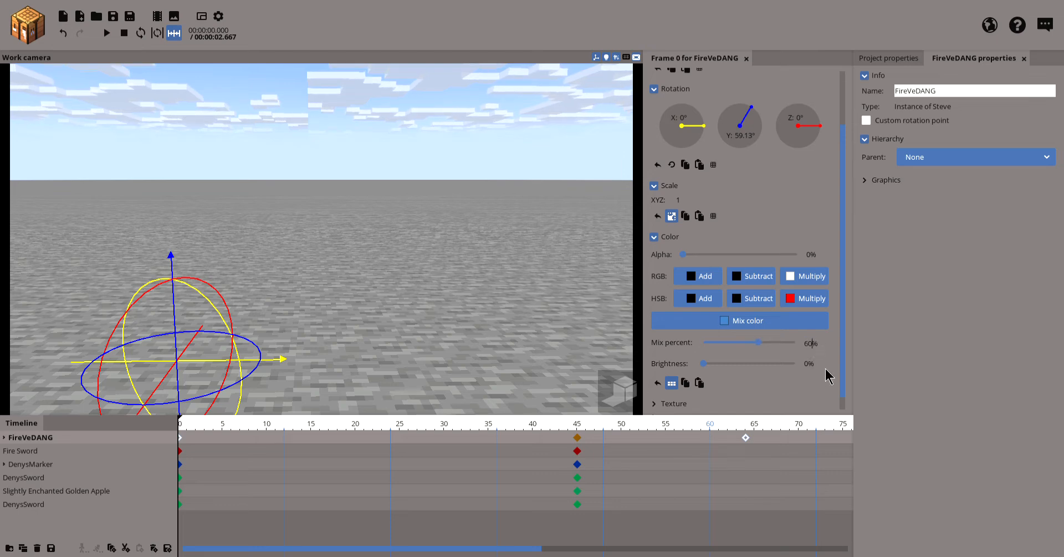
left_click(806, 364)
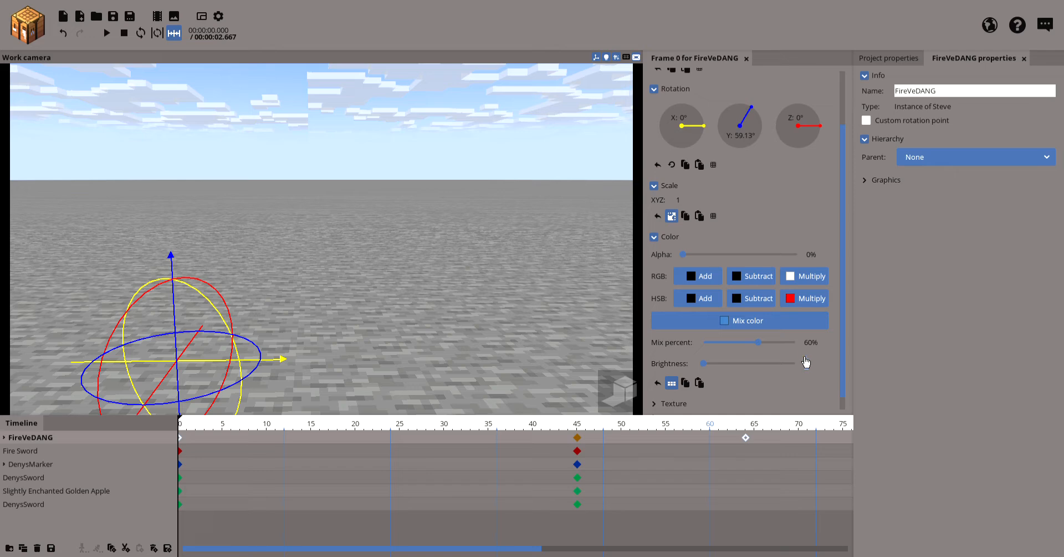
left_click(831, 379)
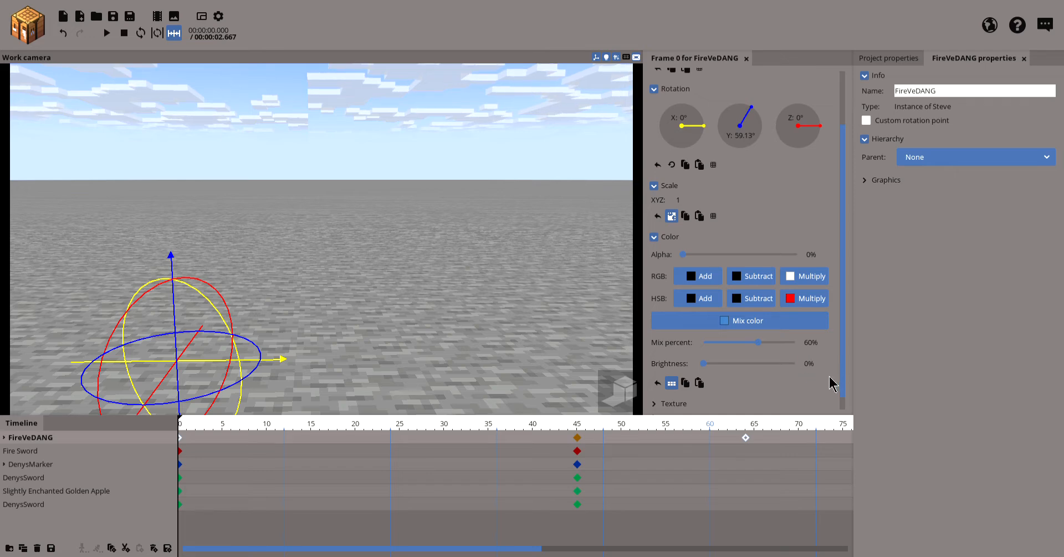
- Play the animation from frame 0 to check the green character's tint, ending back on the frame 0 keyframe
left_click(107, 33)
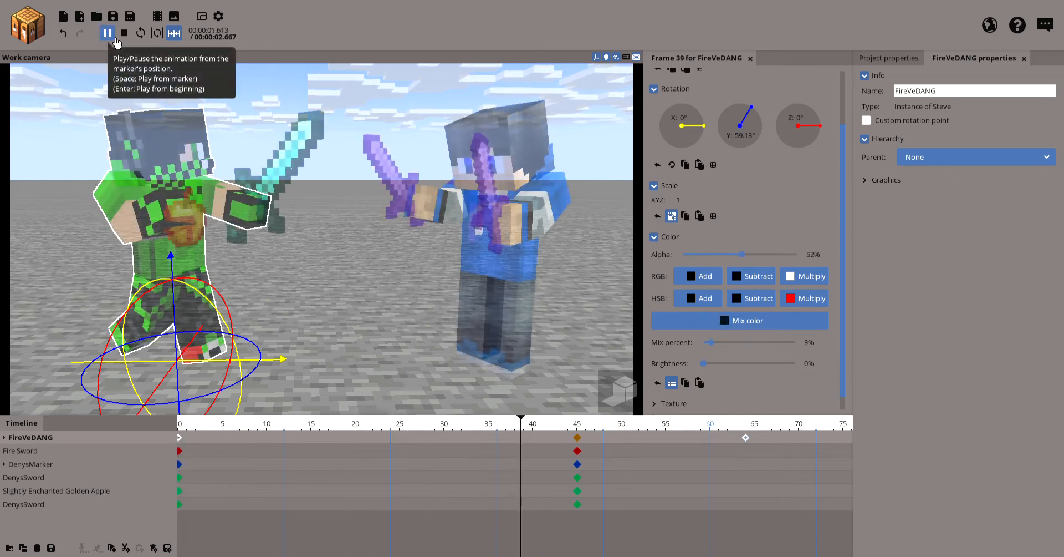
left_click(116, 39)
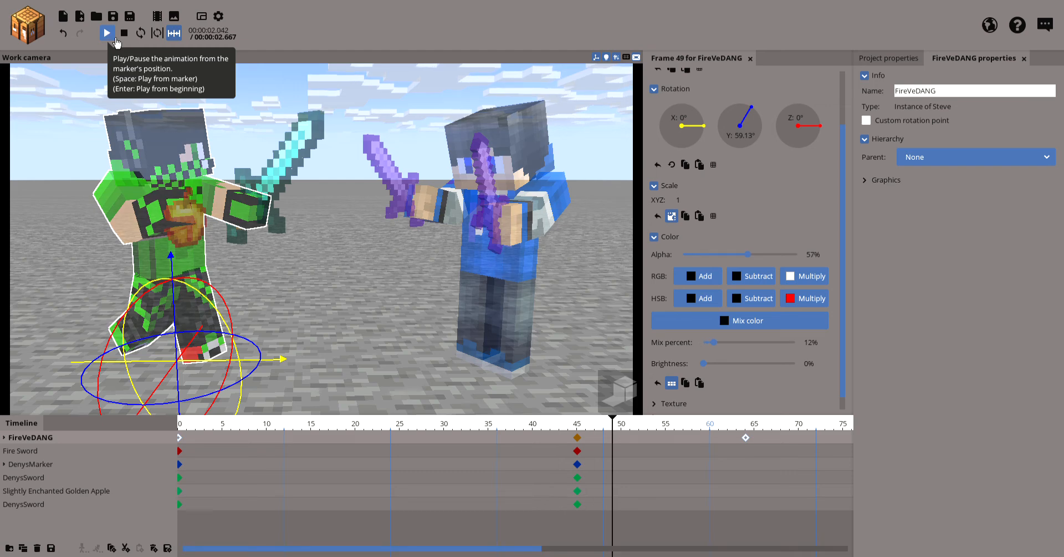
left_click(188, 447)
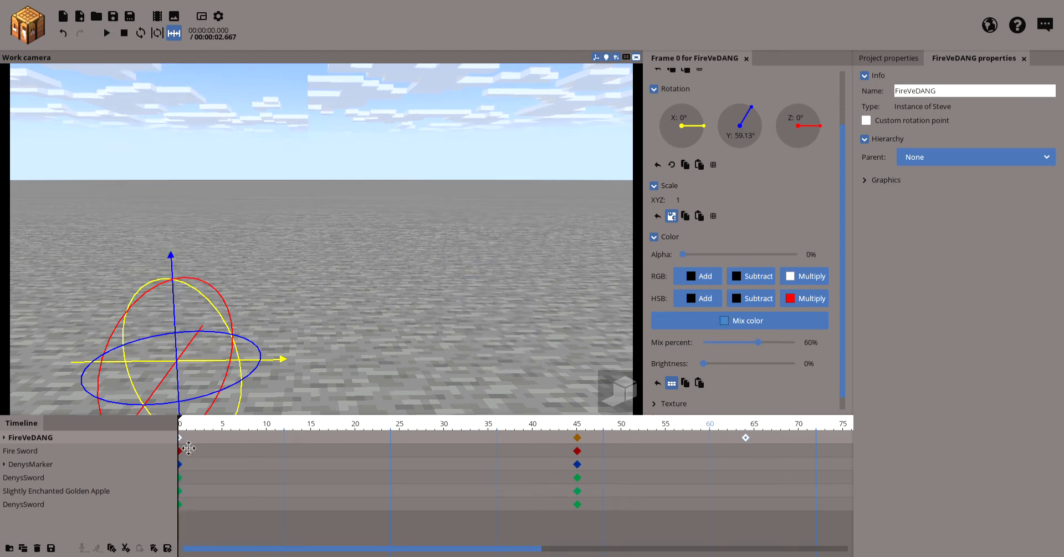
- Set the mix color of the green character's frame 45 keyframe to a lighter blue with hex 388ED7
left_click(577, 437)
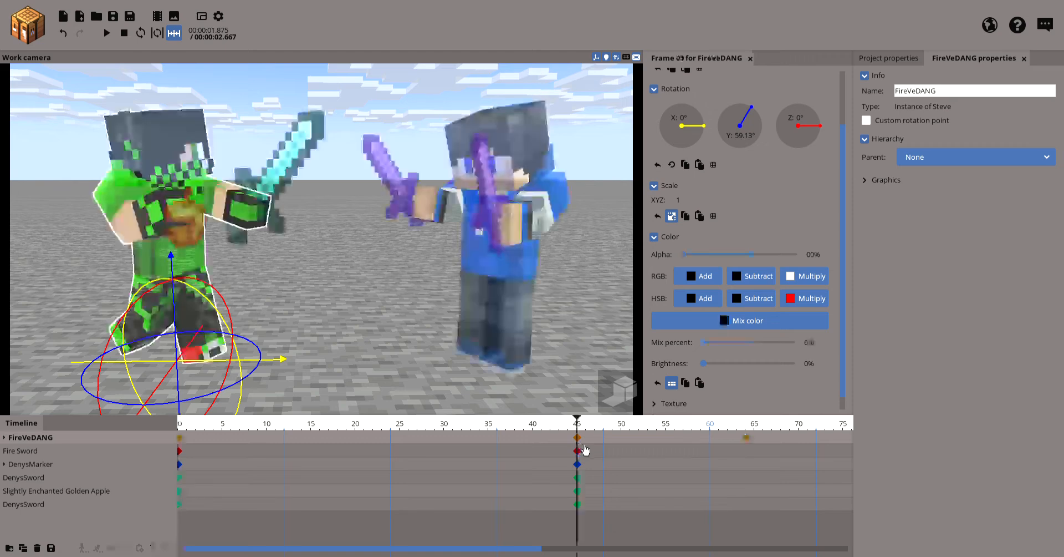
left_click(731, 332)
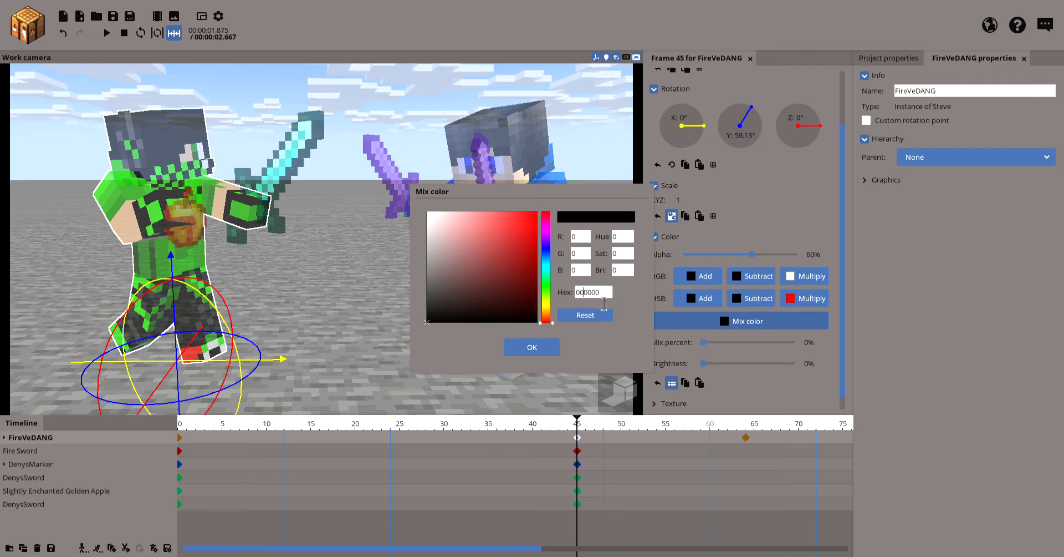
key("ctrl+a")
key("Left")
key("ctrl+a")
key("Left")
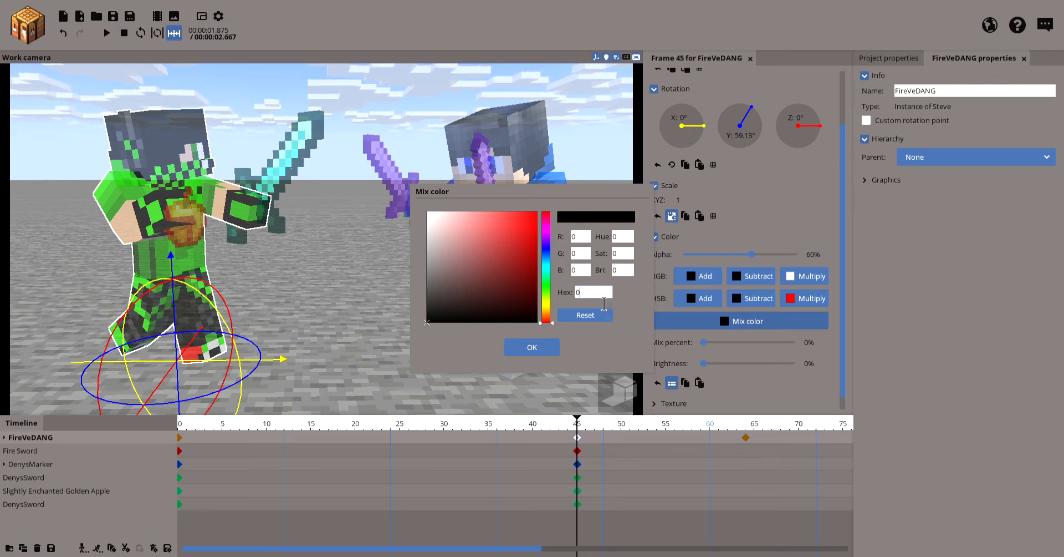
key("BackSpace")
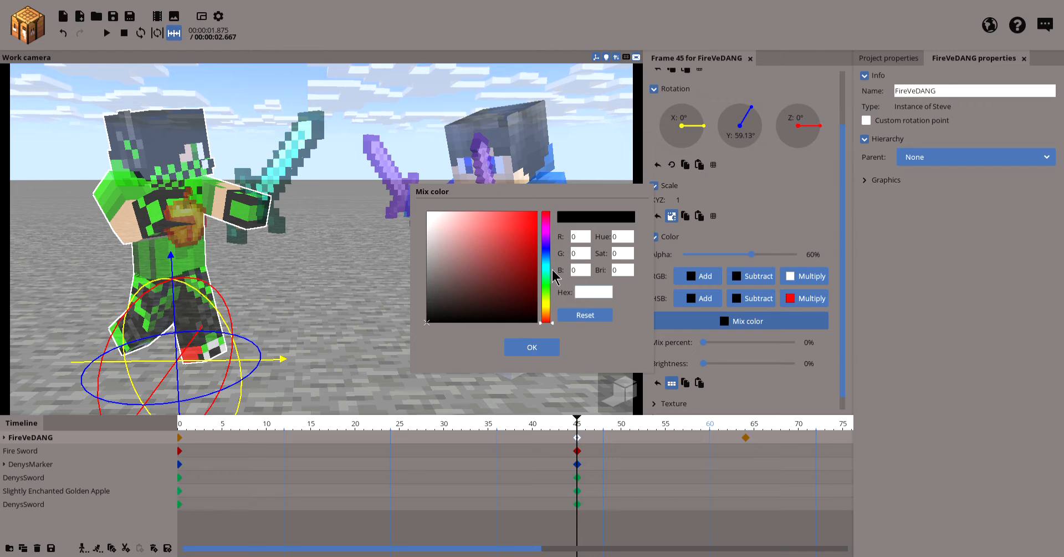
left_click_drag(552, 271, 550, 266)
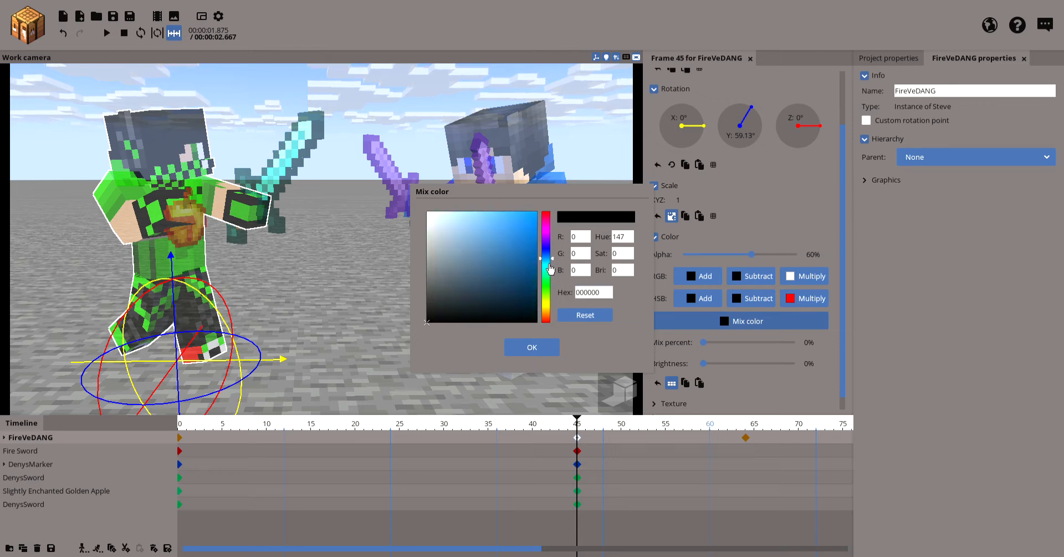
left_click_drag(528, 233, 516, 238)
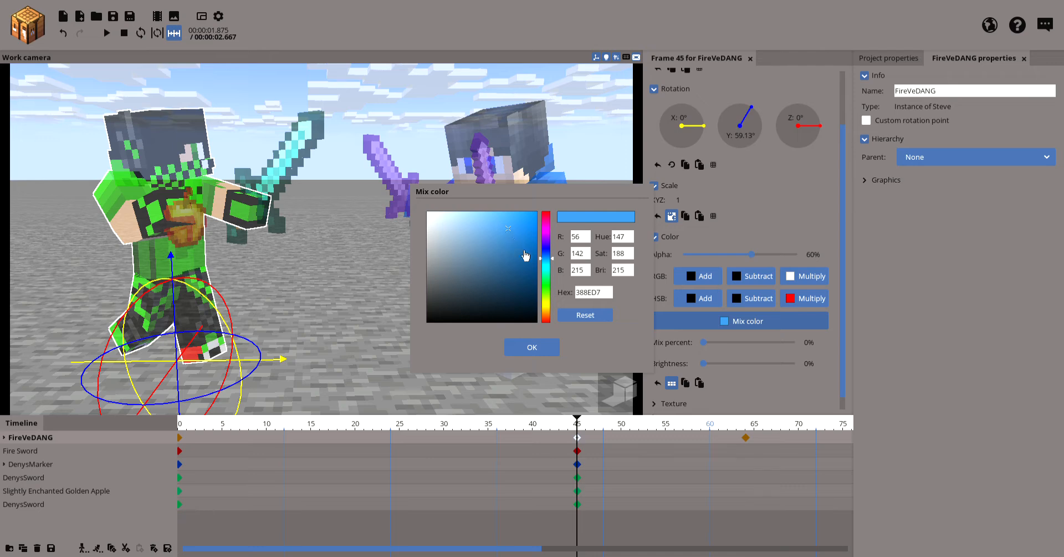
left_click(552, 351)
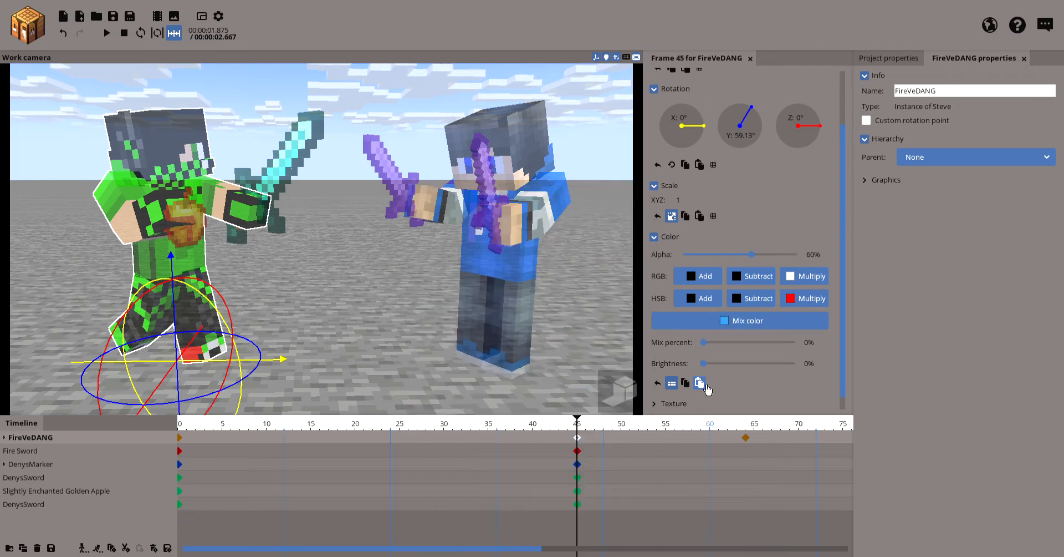
- Set the green character's mix percent at frame 45 to 52%, checking the tint with nothing selected
left_click_drag(714, 357, 769, 357)
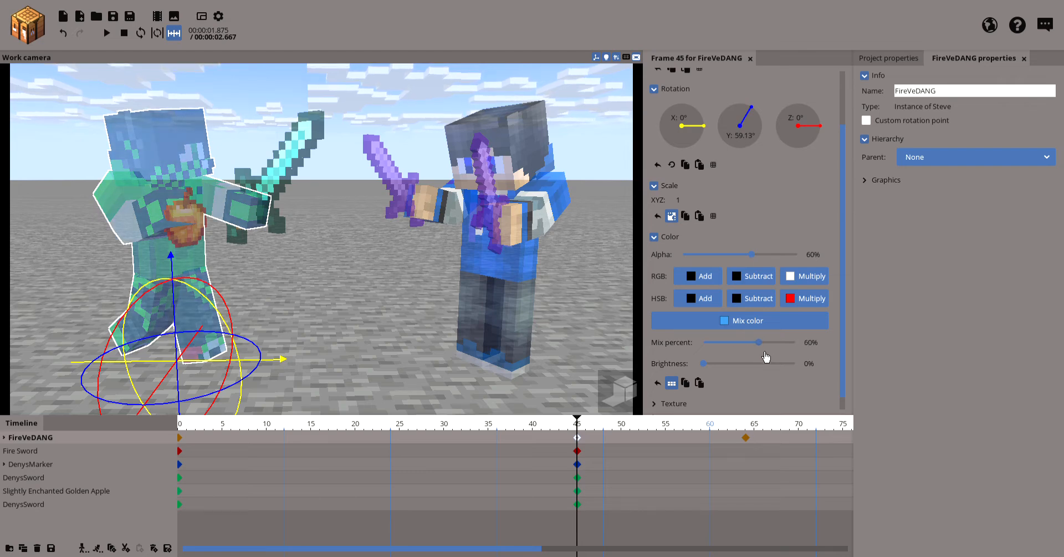
left_click(421, 387)
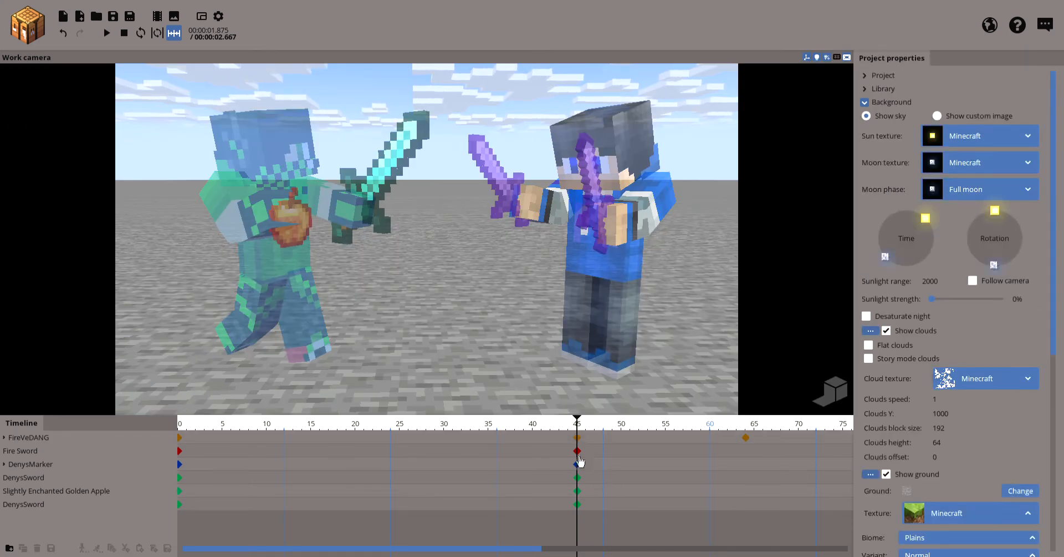
left_click(54, 440)
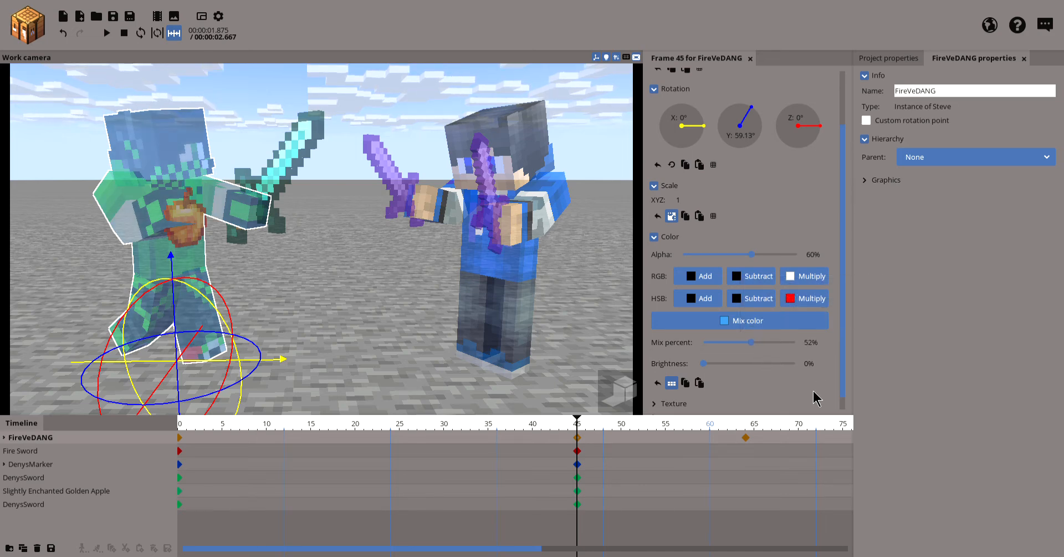
left_click_drag(584, 425, 584, 454)
left_click_drag(519, 446, 582, 437)
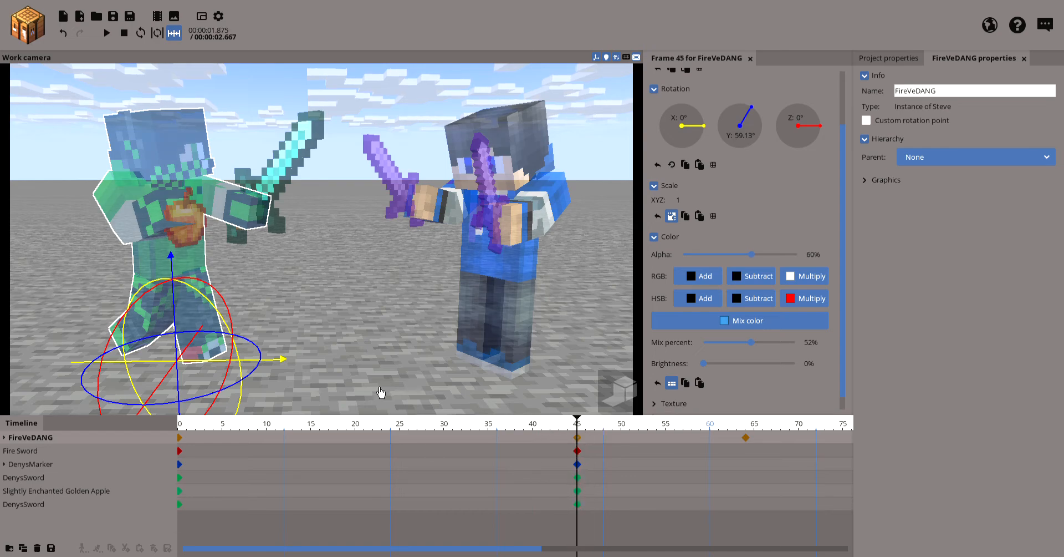
- Select the blue character's keyframes at frame 0 and frame 45 together
left_click(380, 374)
left_click_drag(455, 335, 421, 344)
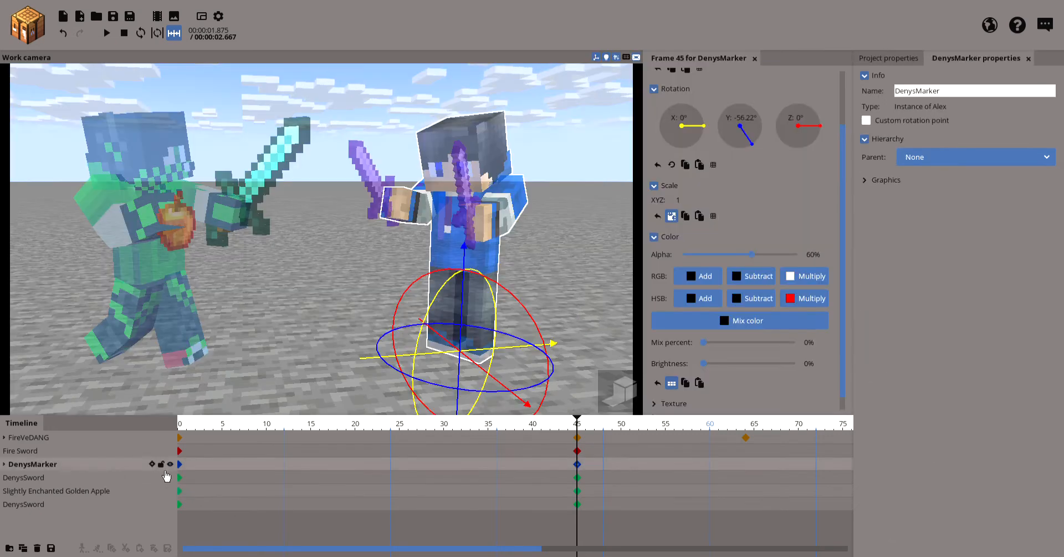
left_click(108, 468)
left_click_drag(584, 431, 169, 438)
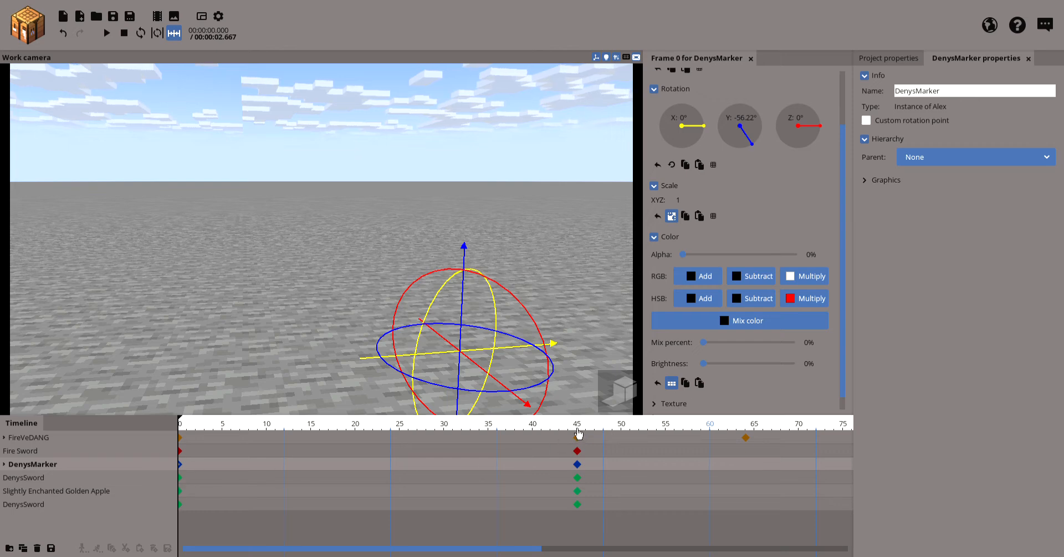
left_click_drag(579, 432, 183, 431)
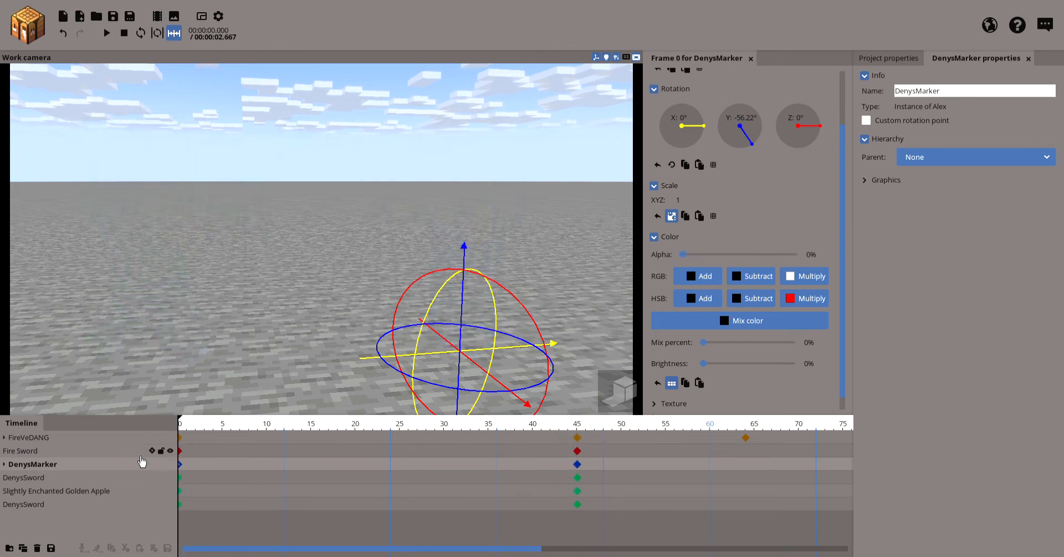
left_click(185, 474)
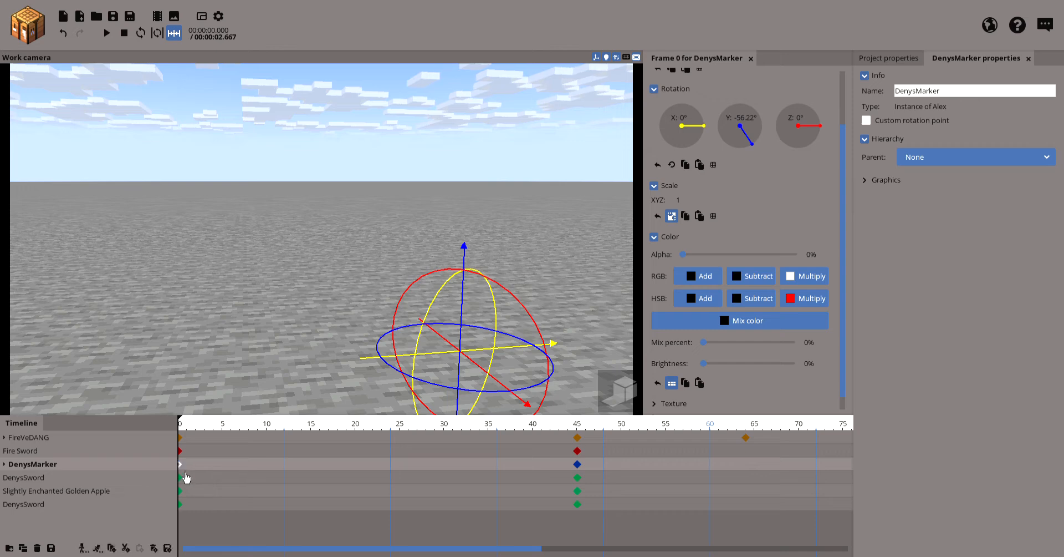
left_click(579, 469)
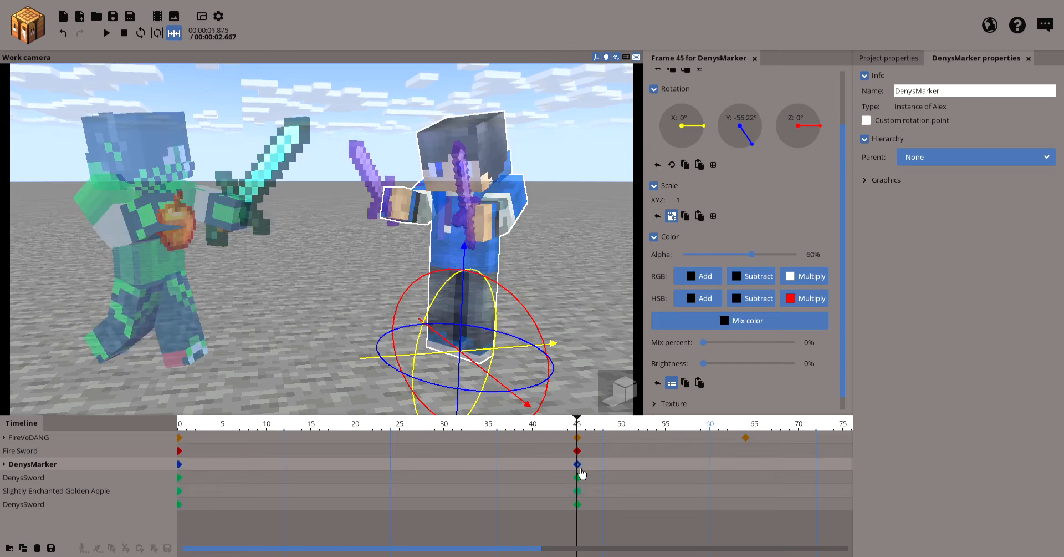
left_click(579, 465)
left_click(186, 473)
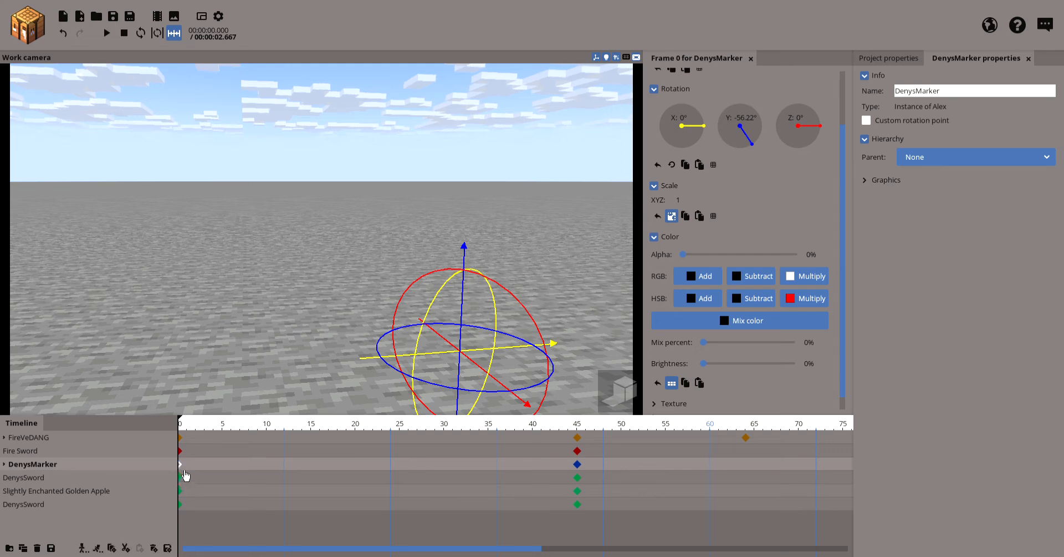
mouse_move(184, 471)
left_mouse_down()
mouse_move(219, 475)
mouse_move(186, 479)
left_mouse_up()
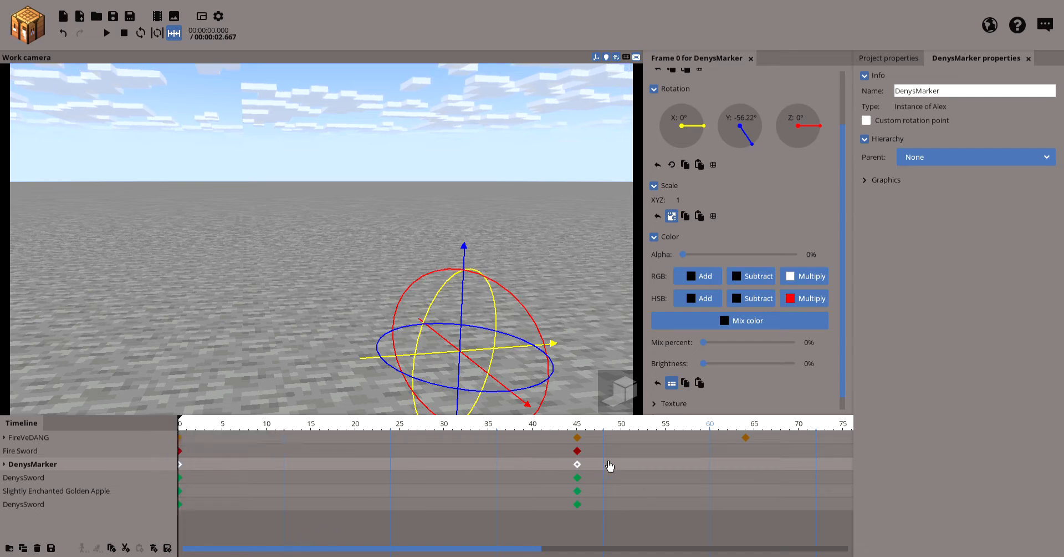
- Set the mix color of the blue character's two selected keyframes to a light blue with hex 3485DF
left_click(757, 327)
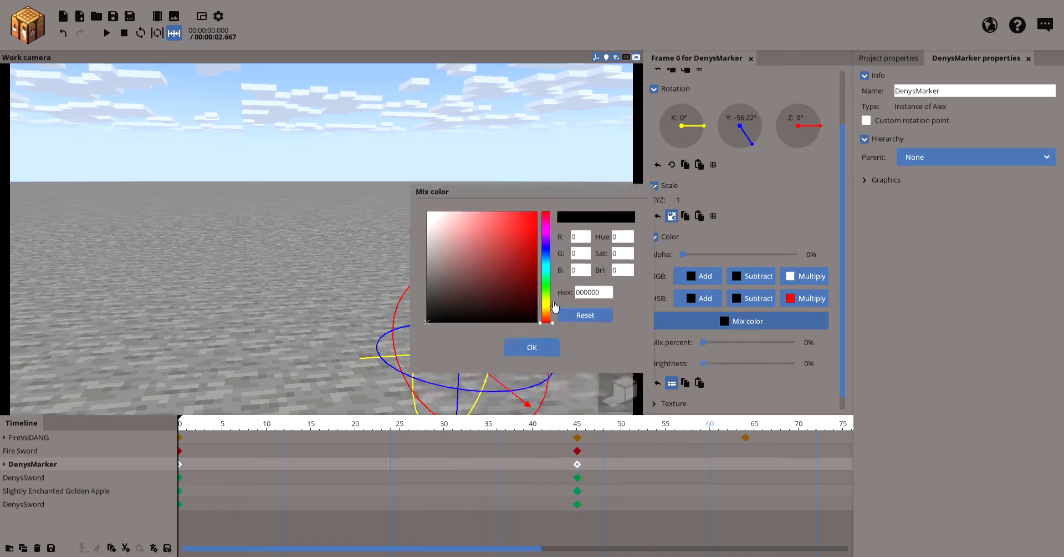
mouse_move(496, 267)
left_mouse_down()
mouse_move(497, 288)
mouse_move(515, 264)
left_mouse_up()
left_click(550, 263)
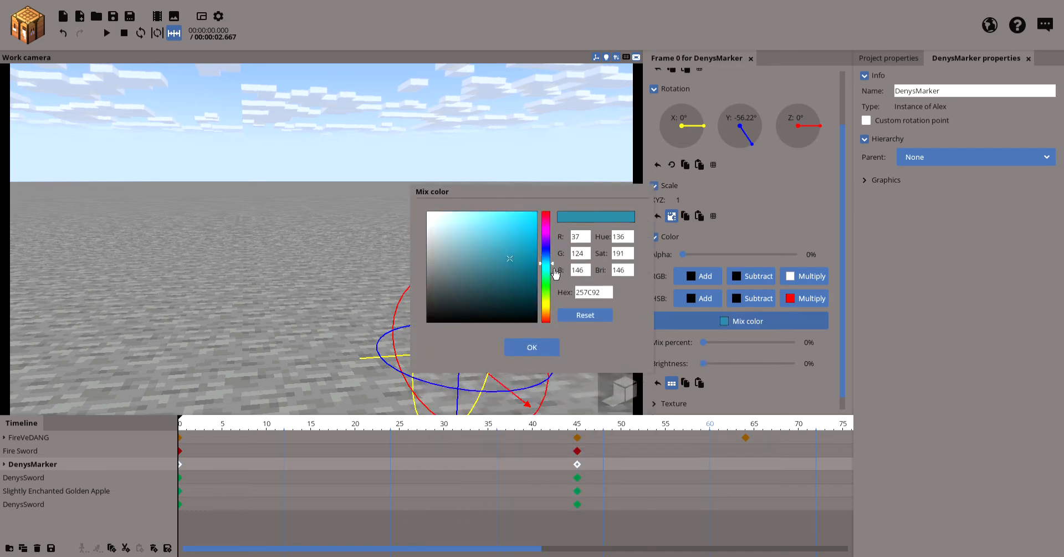
left_click(551, 257)
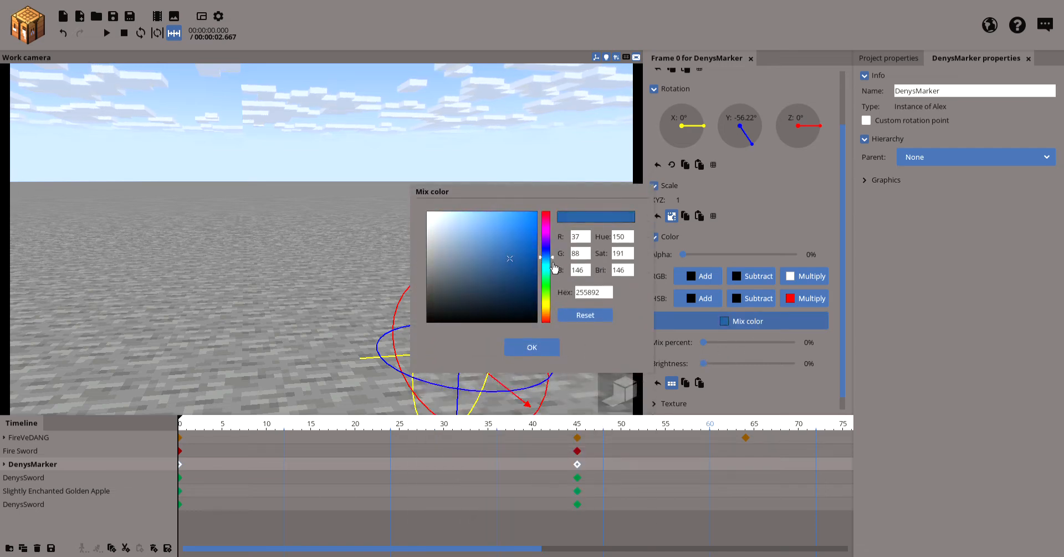
left_click(502, 244)
left_click_drag(508, 254, 518, 236)
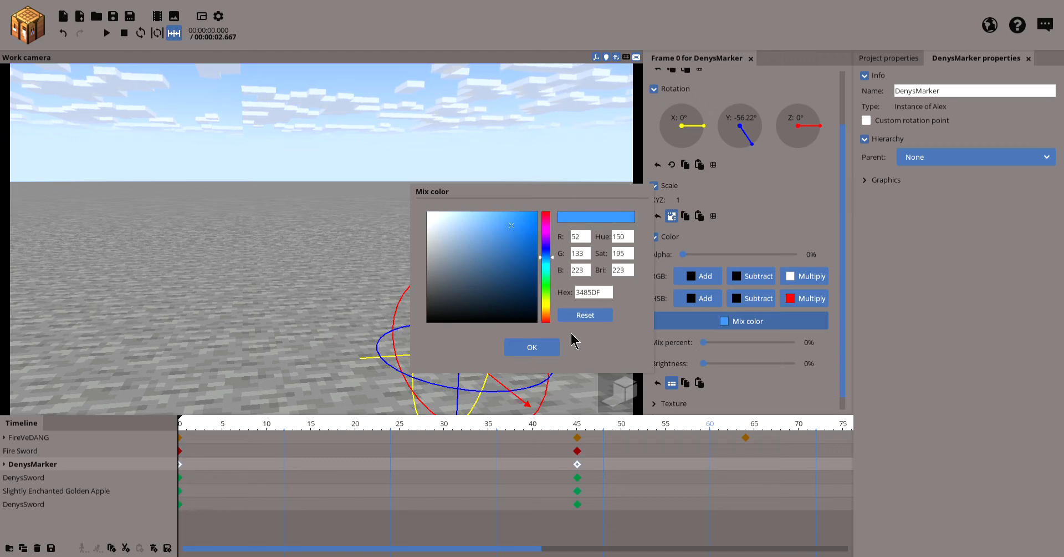
left_click(526, 355)
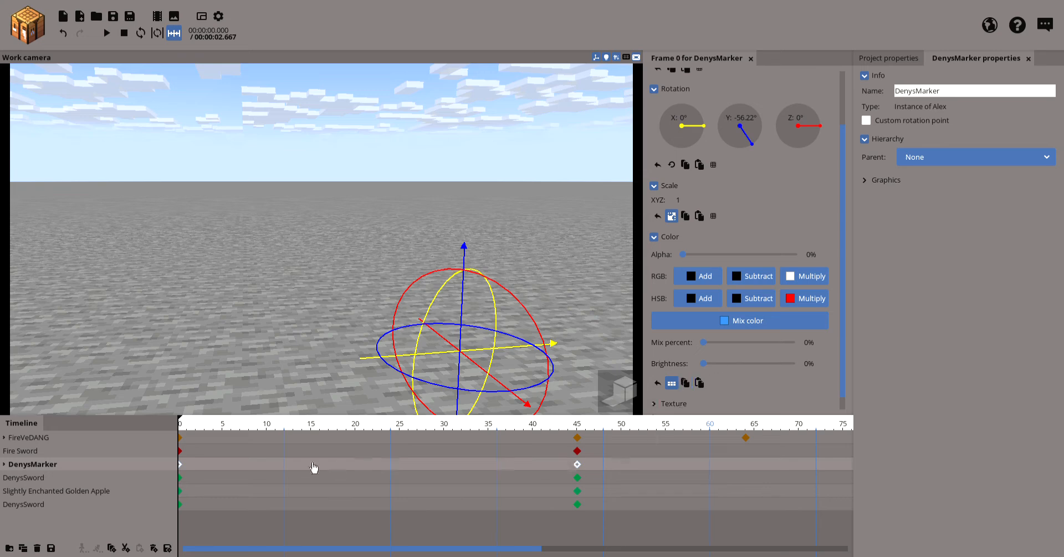
- Set the mix percent of both selected keyframes to 50% and play the animation from frame 0 to check the tint
left_click(736, 344)
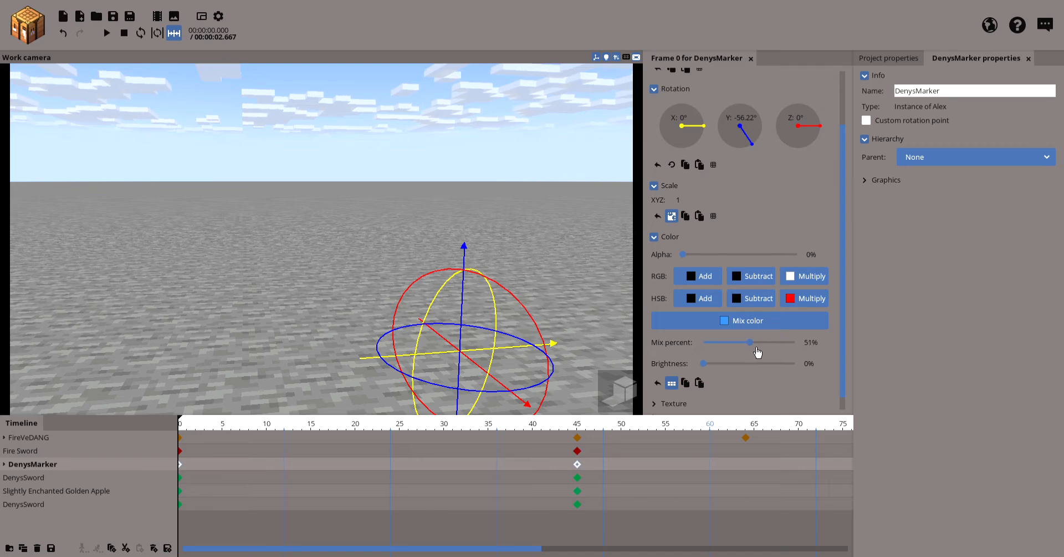
left_click(812, 342)
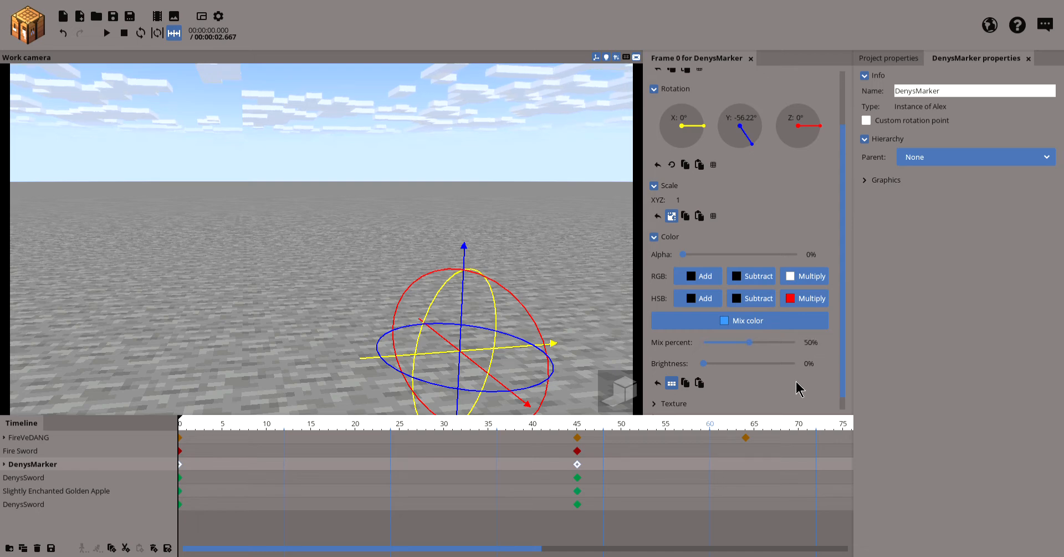
left_click(108, 34)
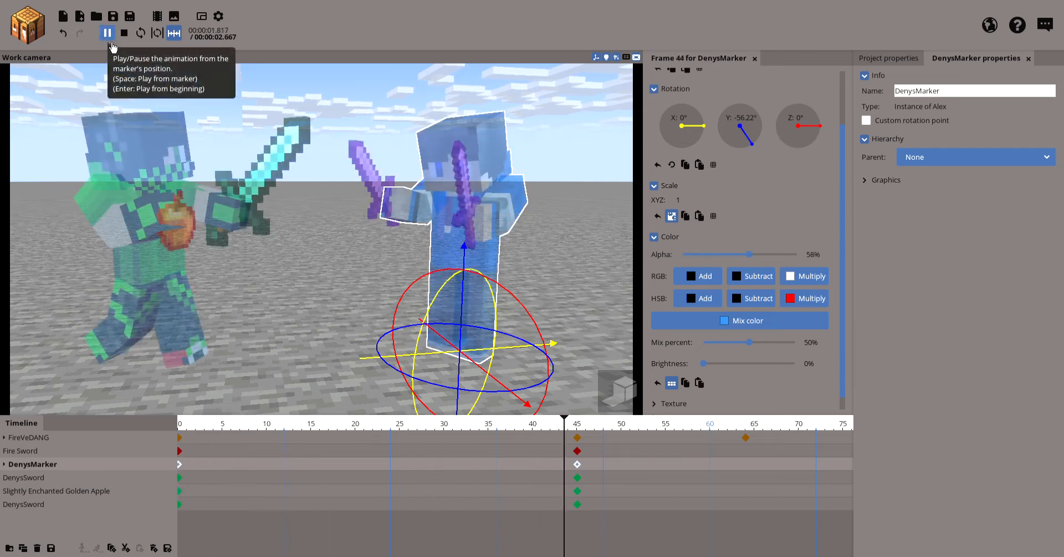
left_click(110, 40)
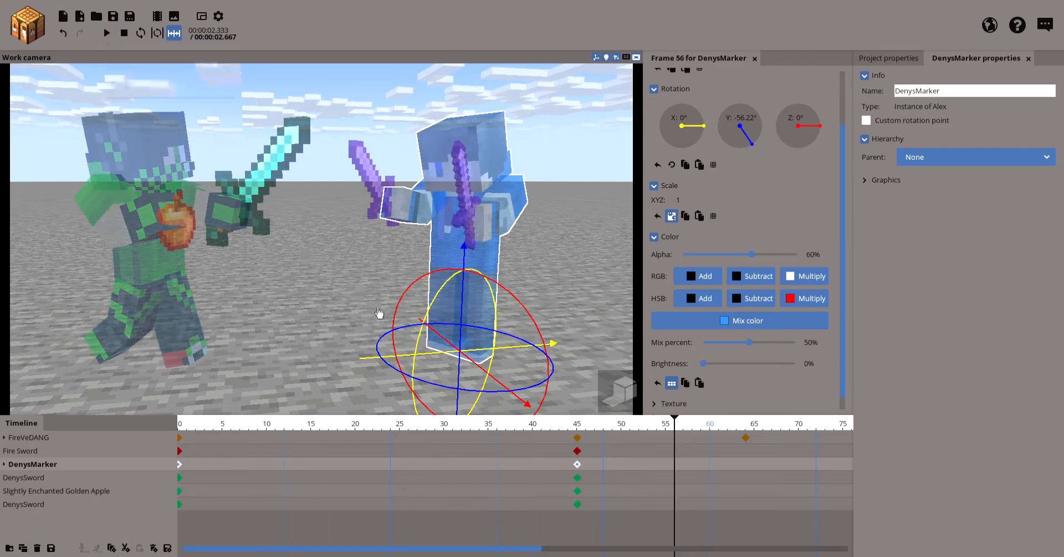
- Examine the tinted characters from several distances and angles with nothing selected
left_click(580, 254)
right_click_drag(480, 370, 562, 327)
key("w")
key("s")
key("w")
key("s")
key("w")
key("s")
key("w")
key("s")
key("w")
key("q")
key("s")
key("e")
key("w")
key("s")
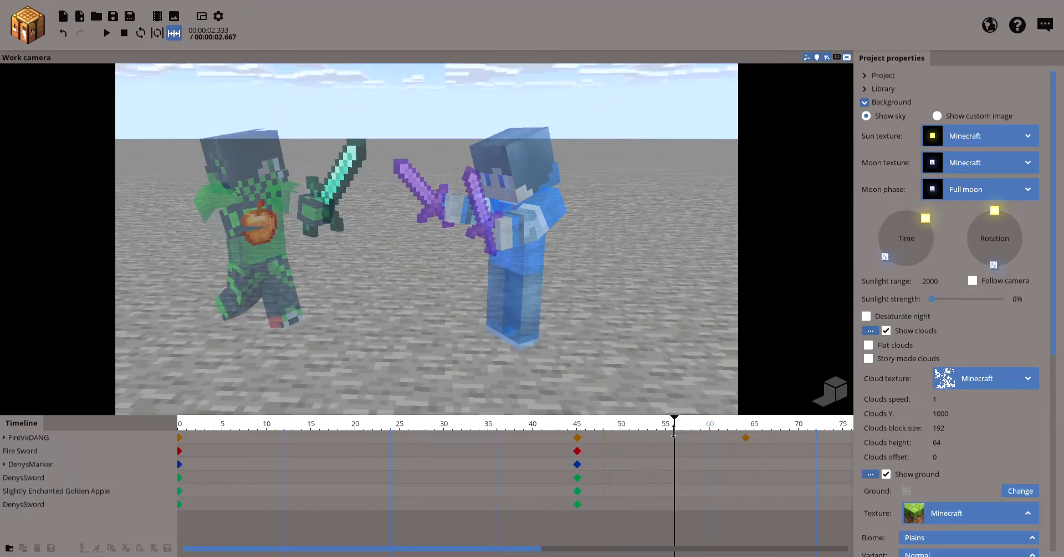
- At frame 45, turn the background's time of day and sun rotation counterclockwise to light the characters from another direction
left_click_drag(674, 432, 49, 438)
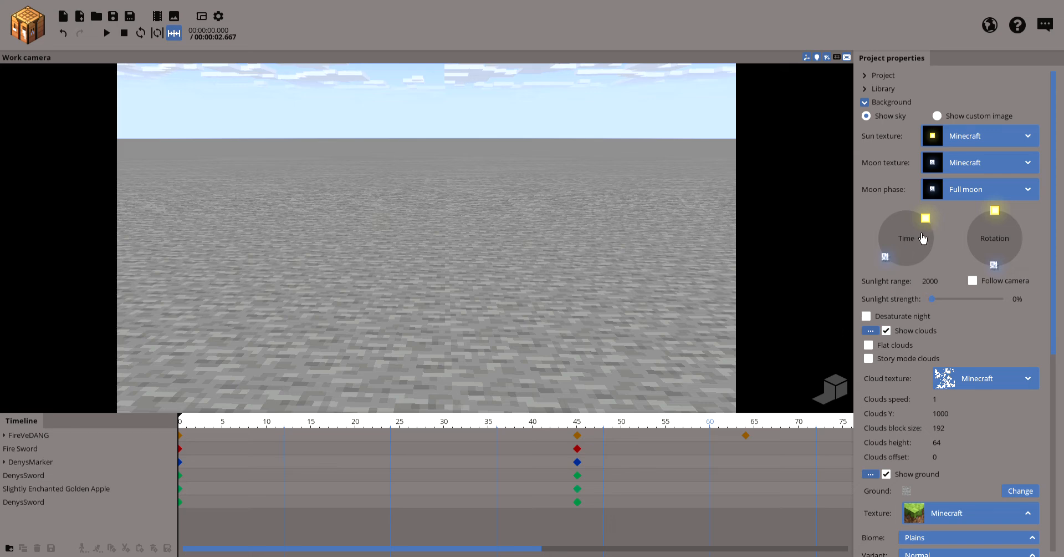
left_click_drag(416, 433, 577, 428)
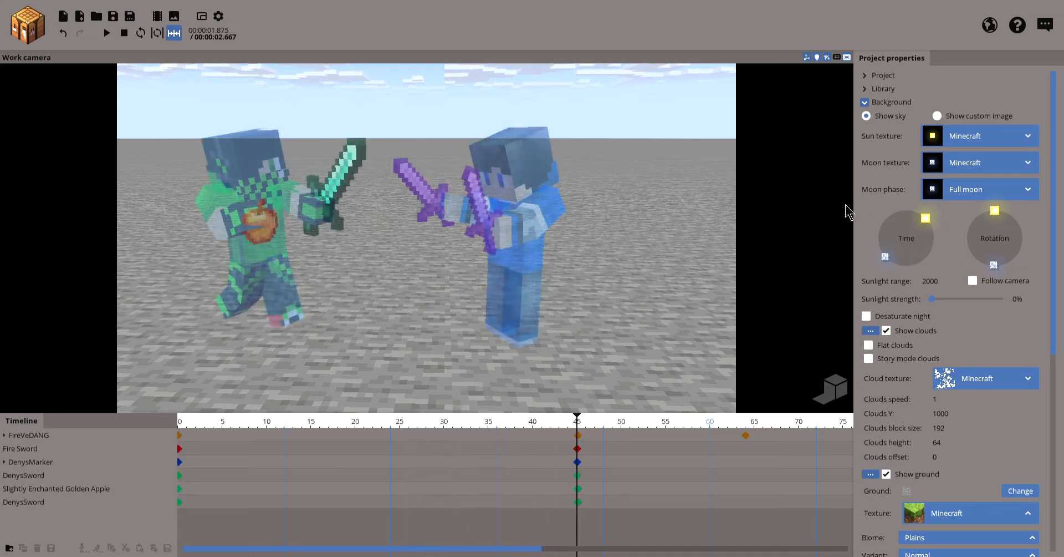
left_click_drag(933, 228, 902, 231)
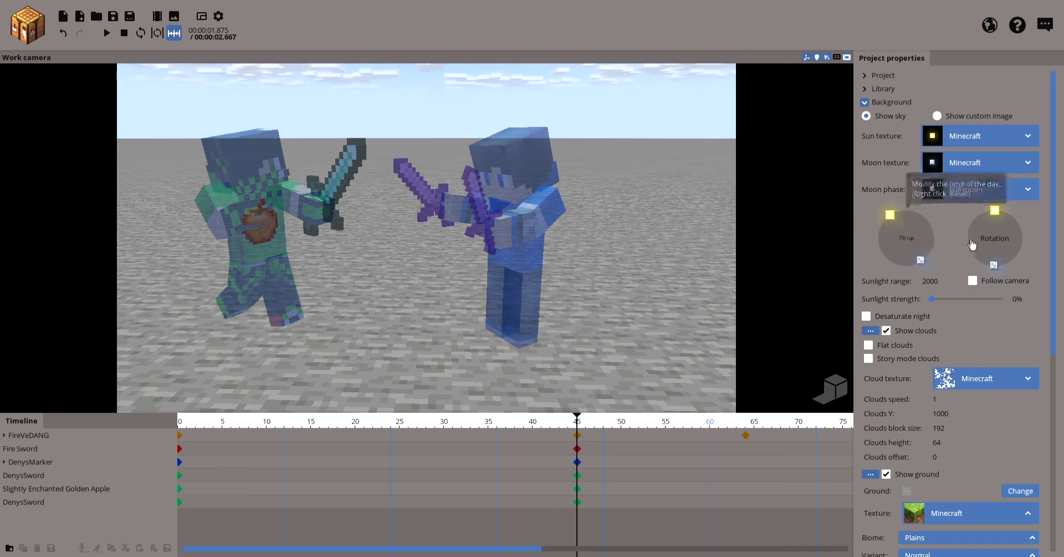
mouse_move(998, 227)
left_mouse_down()
mouse_move(1019, 222)
mouse_move(1026, 284)
mouse_move(993, 278)
mouse_move(967, 226)
mouse_move(995, 240)
left_mouse_up()
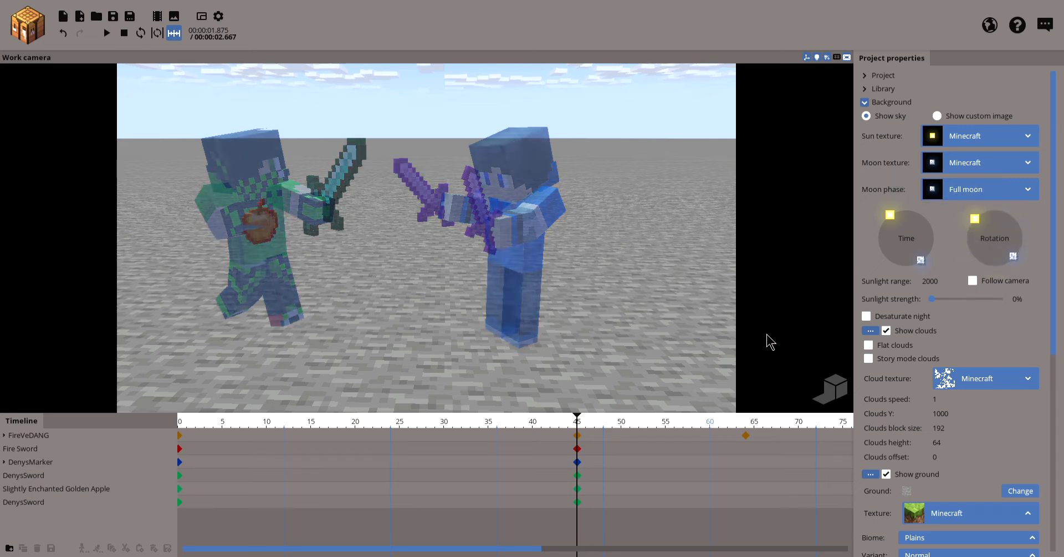
left_click_drag(702, 336, 720, 277)
left_click_drag(438, 371, 413, 369)
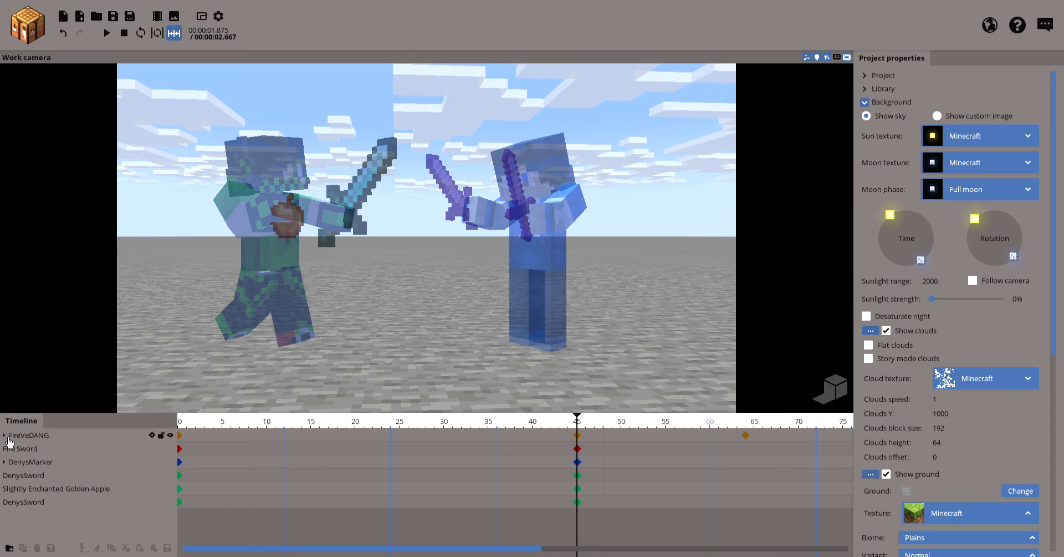
- Set the alpha of both characters and all their held items to 70% at frame 45
left_click_drag(78, 513, 2, 428)
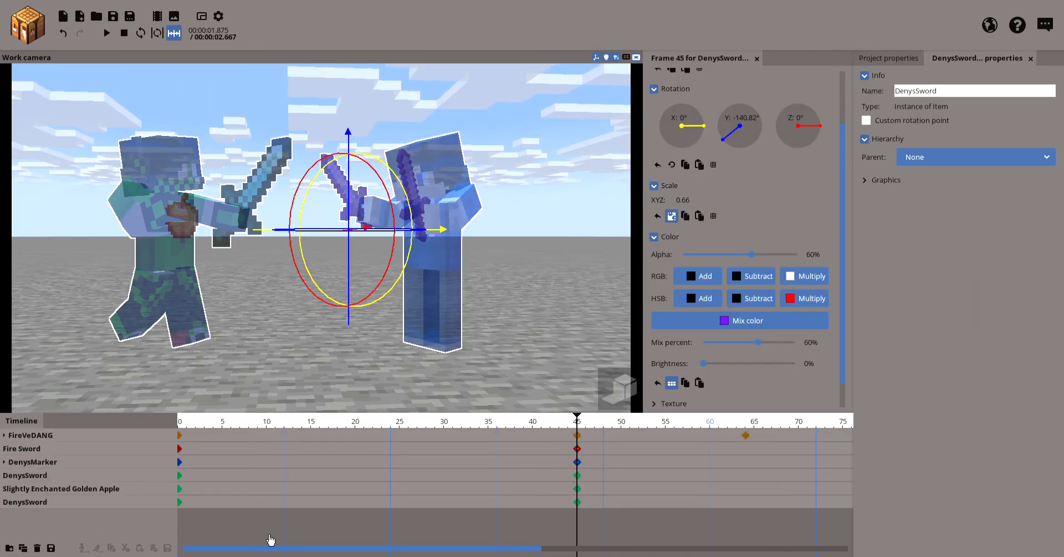
left_click(811, 254)
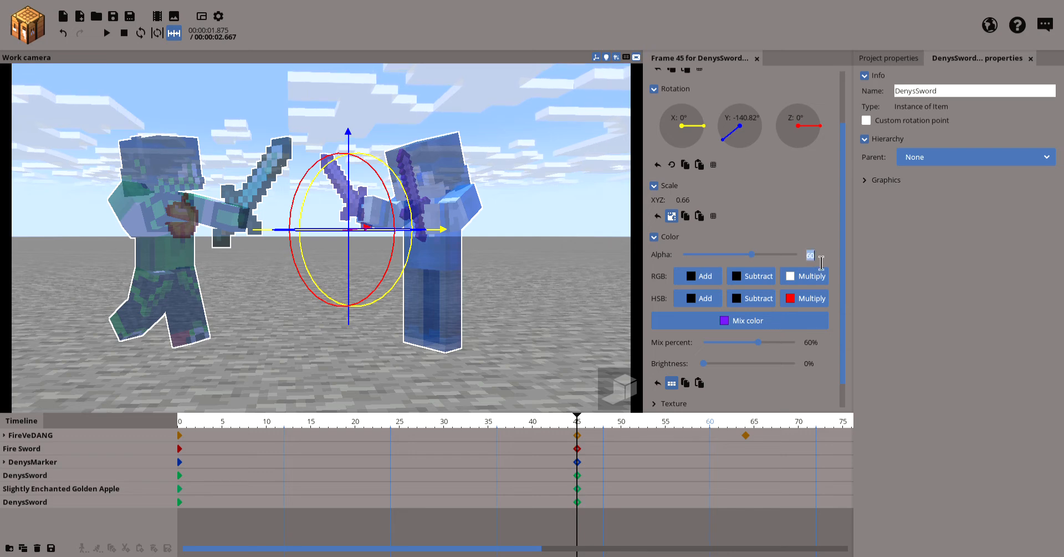
type("70")
key("Return")
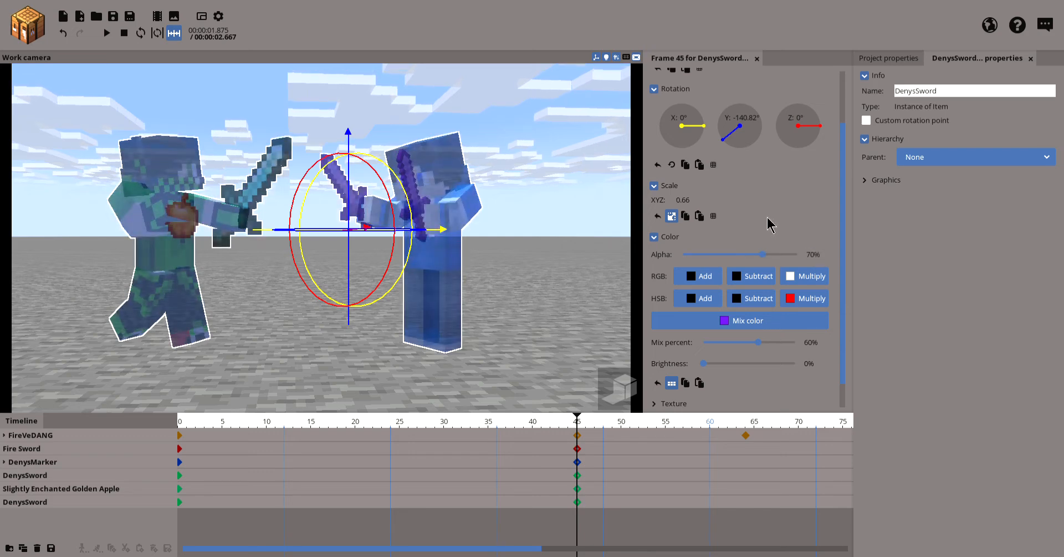
- Examine the characters with nothing selected from several angles, comparing the view with the lights off and on
left_click(525, 339)
right_click_drag(525, 338, 428, 323)
key("w")
key("s")
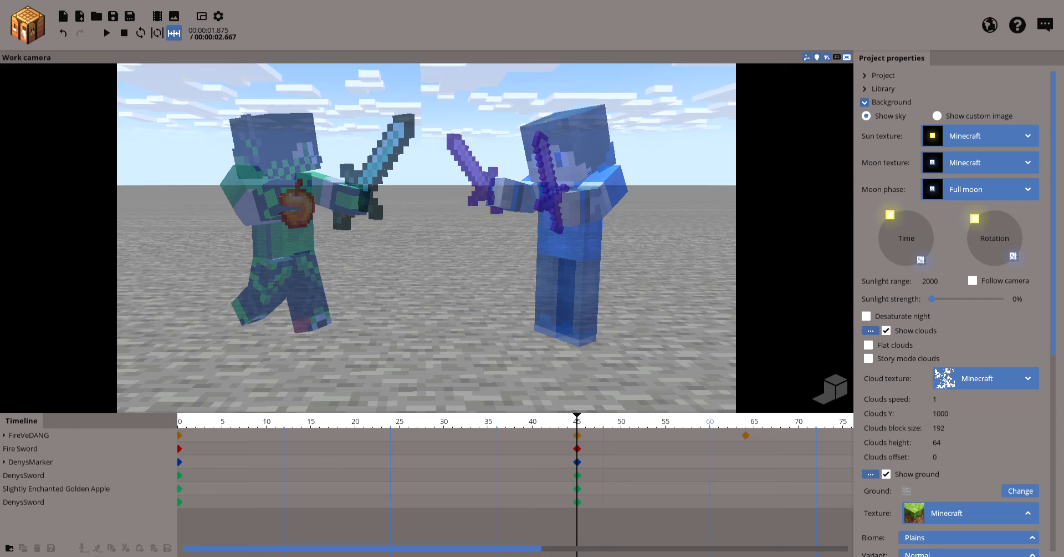
right_click_drag(428, 322, 423, 316)
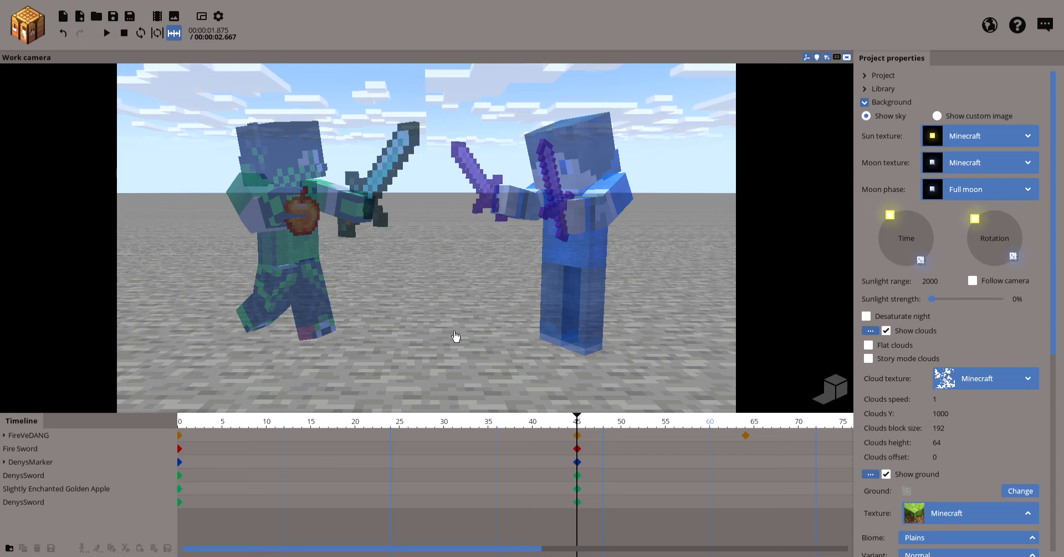
mouse_move(443, 316)
right_mouse_down()
mouse_move(355, 302)
mouse_move(493, 311)
mouse_move(443, 316)
right_mouse_up()
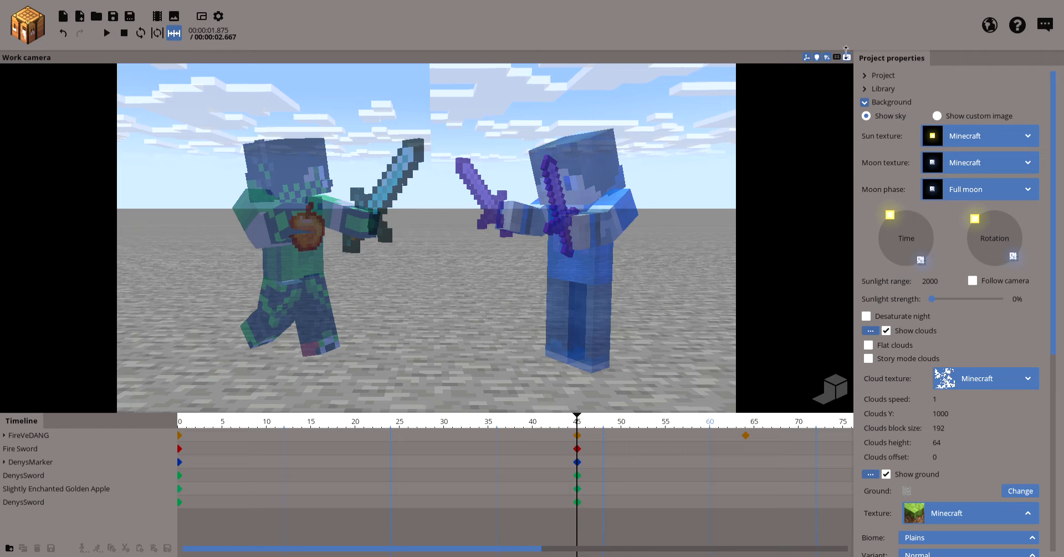
left_click(818, 58)
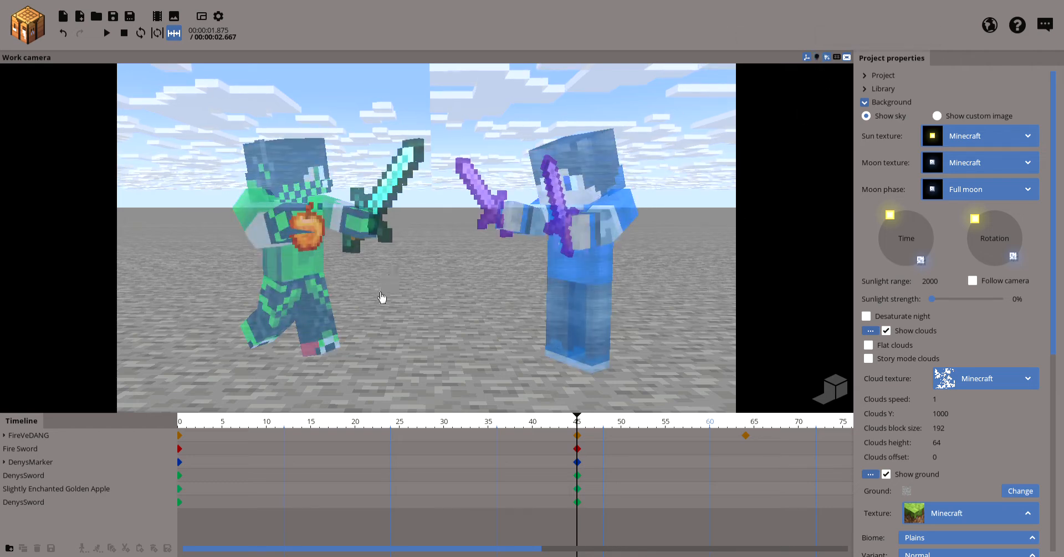
mouse_move(382, 297)
right_mouse_down()
mouse_move(366, 293)
mouse_move(388, 299)
mouse_move(372, 305)
mouse_move(379, 315)
right_mouse_up()
left_click(817, 58)
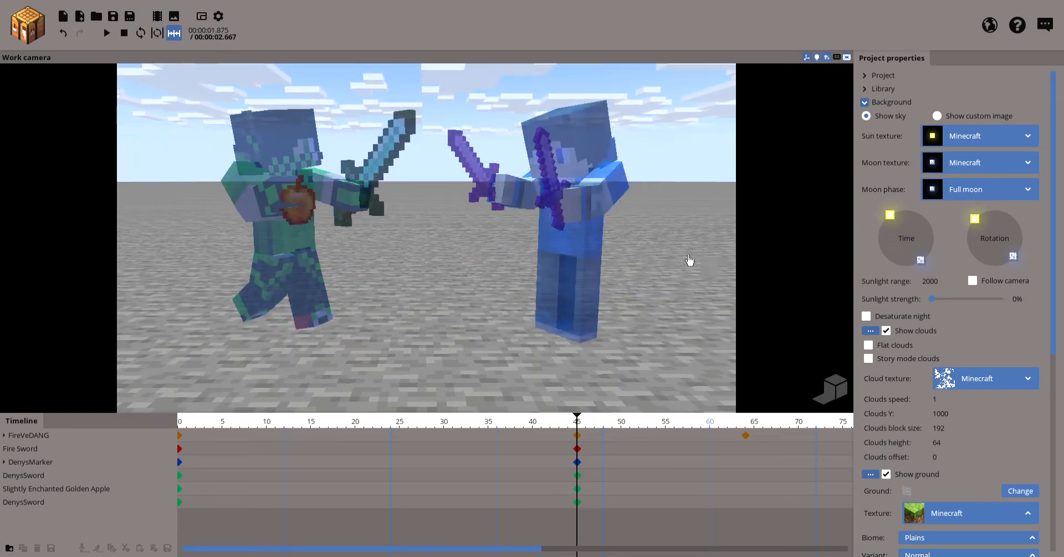
mouse_move(487, 328)
right_mouse_down()
mouse_move(476, 325)
mouse_move(485, 327)
right_mouse_up()
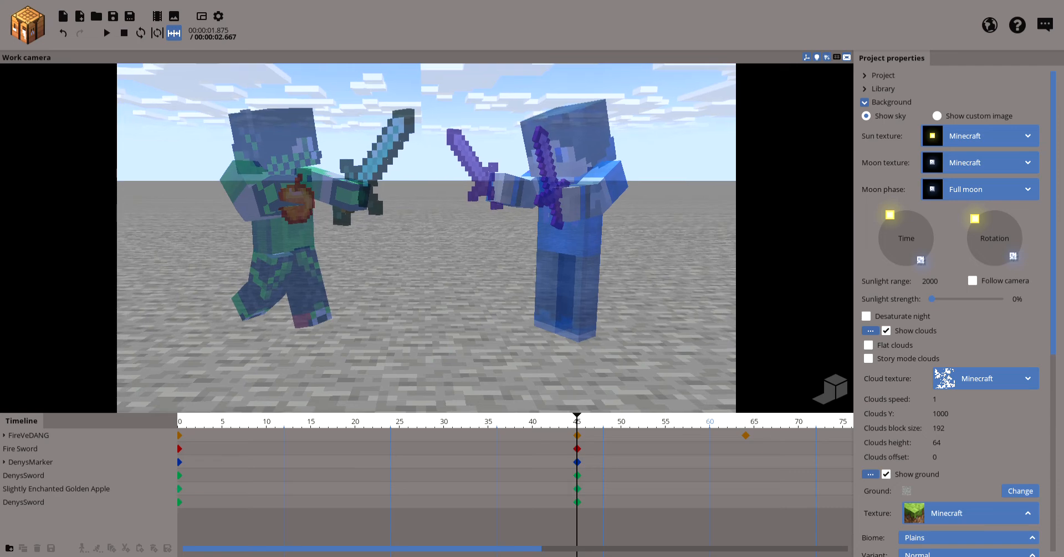
- Try the glow option on the green character, turn it back off, and set its brightness at frame 45 to 44%
left_click(10, 436)
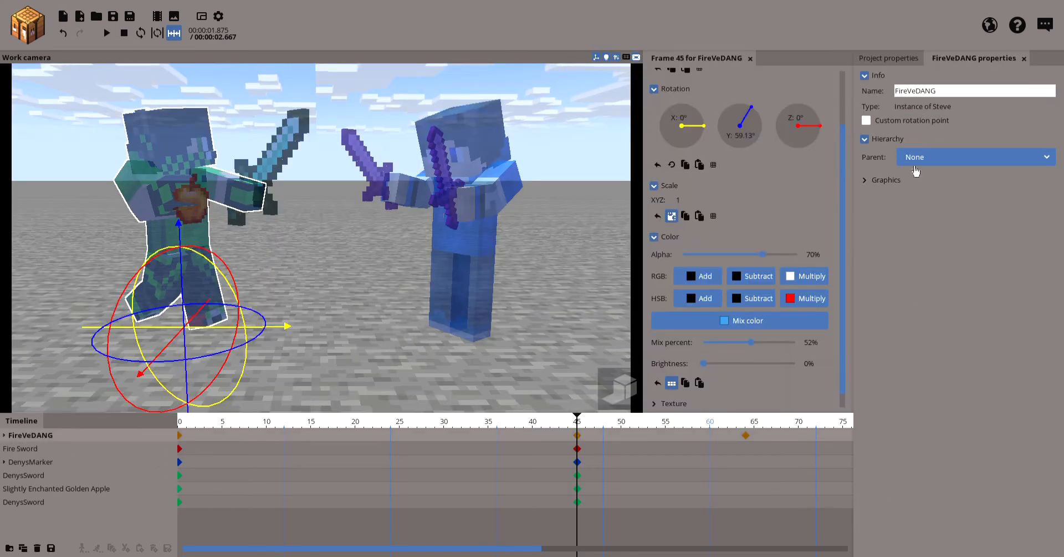
left_click(873, 180)
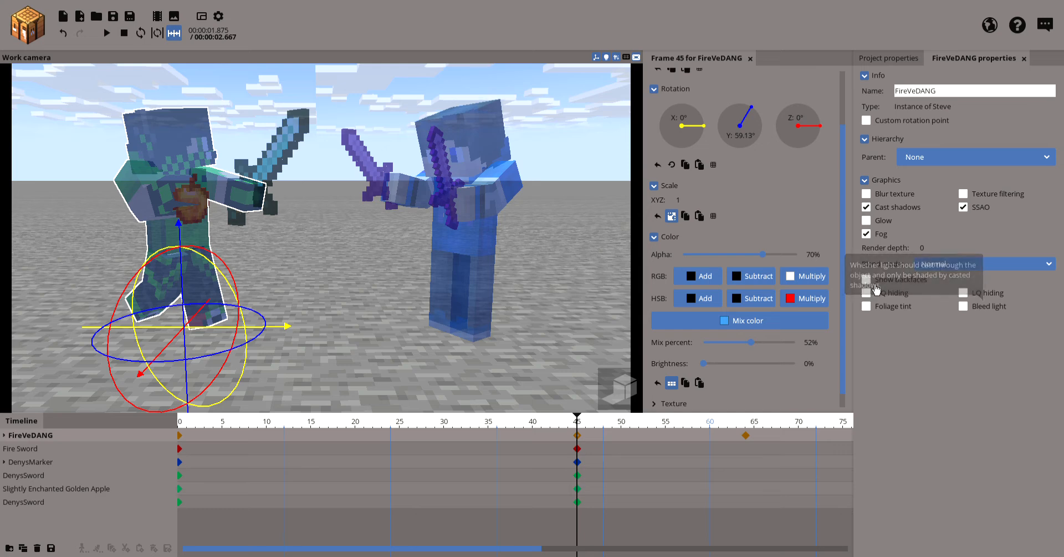
left_click(872, 223)
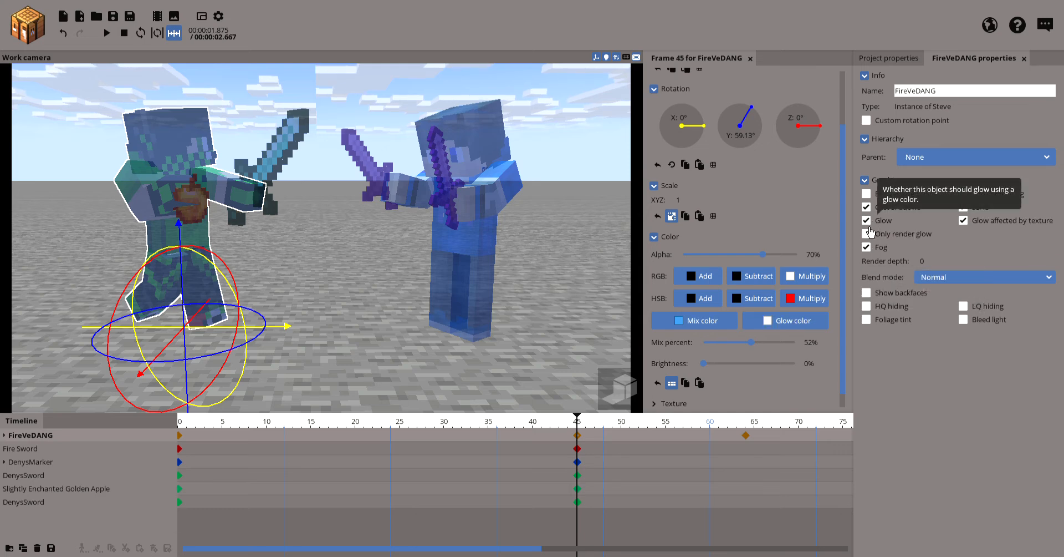
left_click(867, 220)
left_click_drag(723, 366, 752, 378)
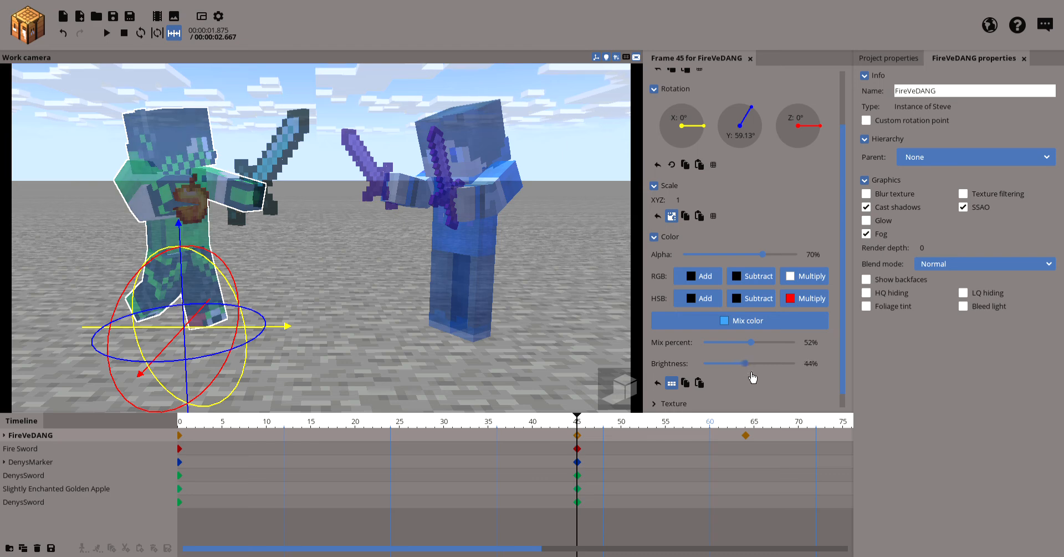
- Set the brightness at frame 45 to 51% for the blue character and 48% for the green character
left_click(47, 469)
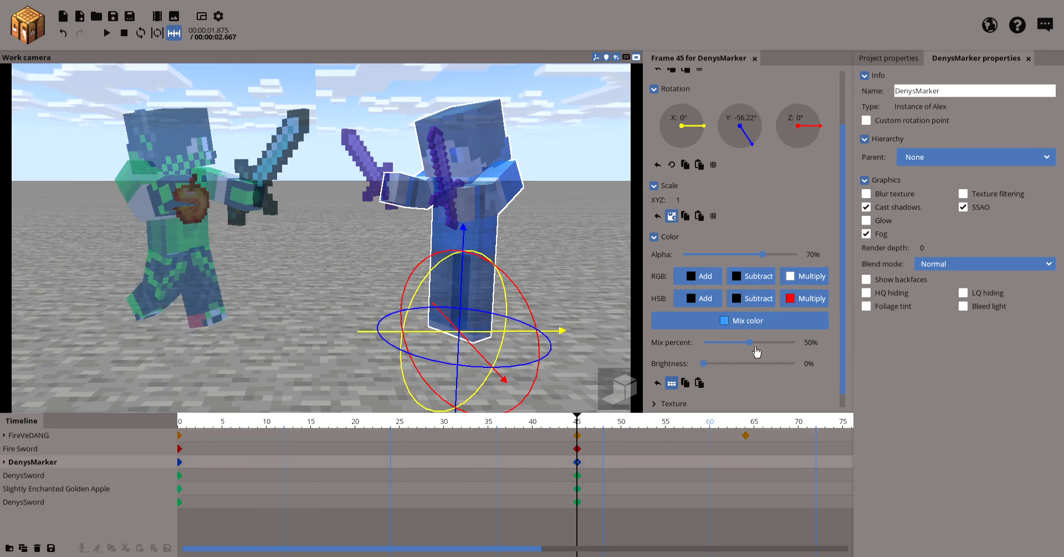
left_click_drag(711, 372, 759, 373)
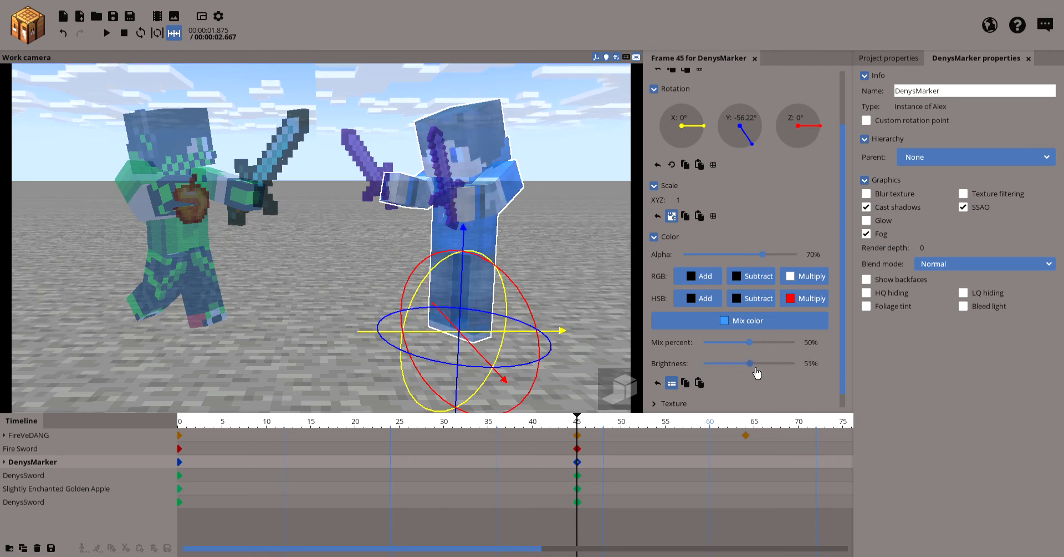
left_click(614, 294)
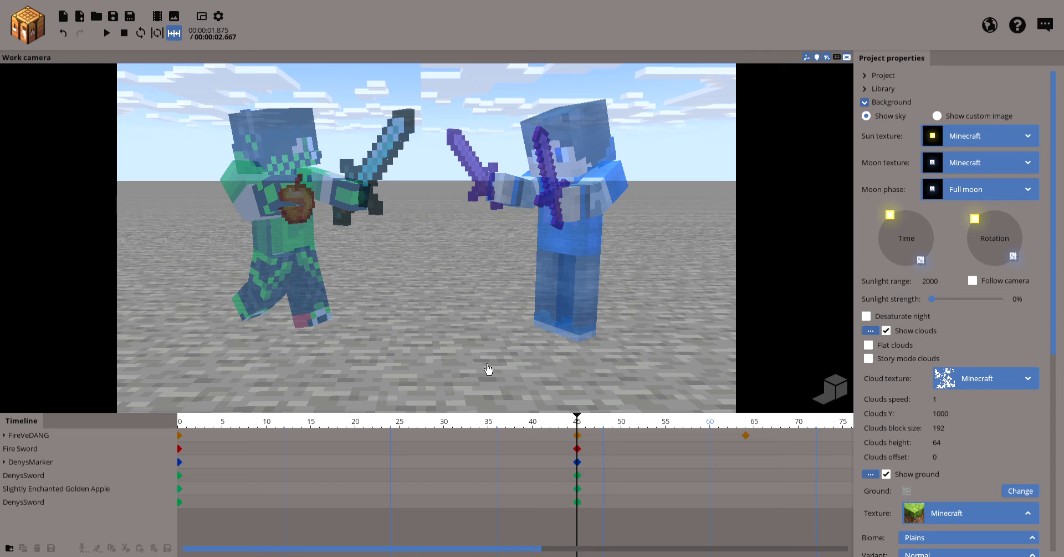
left_click(33, 435)
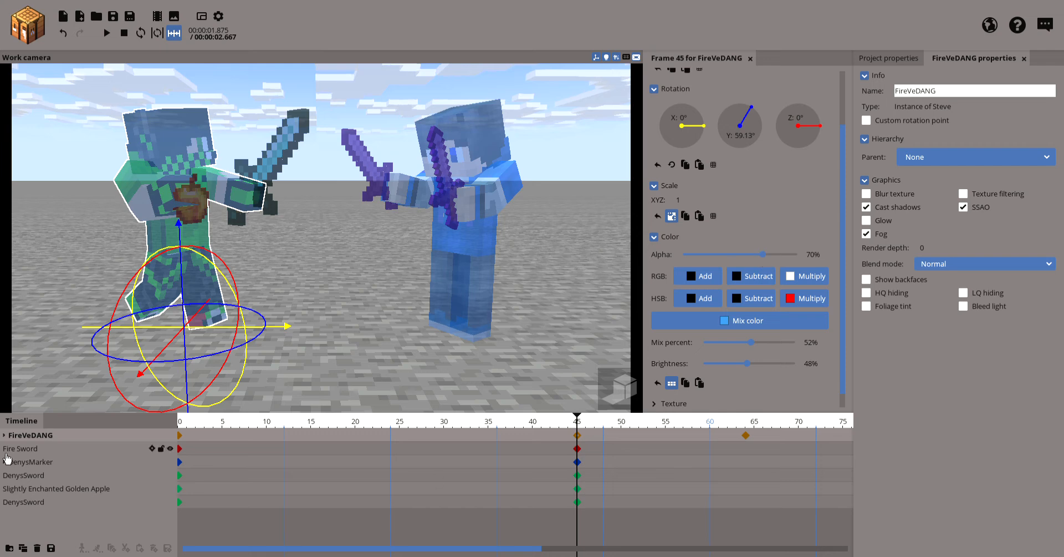
left_click(22, 462)
left_click(244, 308)
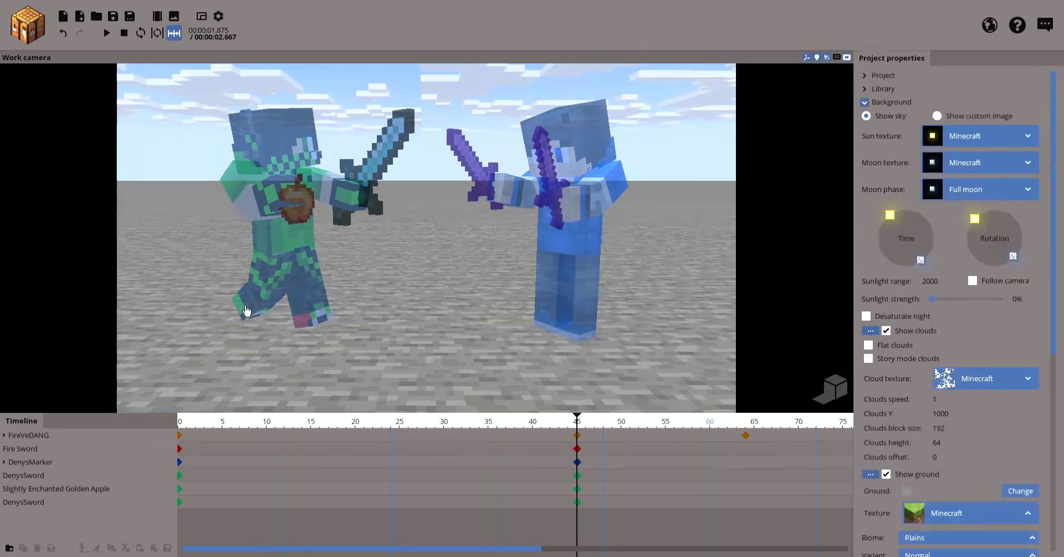
- Try the glow option on the blue character and turn it back off
right_click_drag(431, 339, 438, 335)
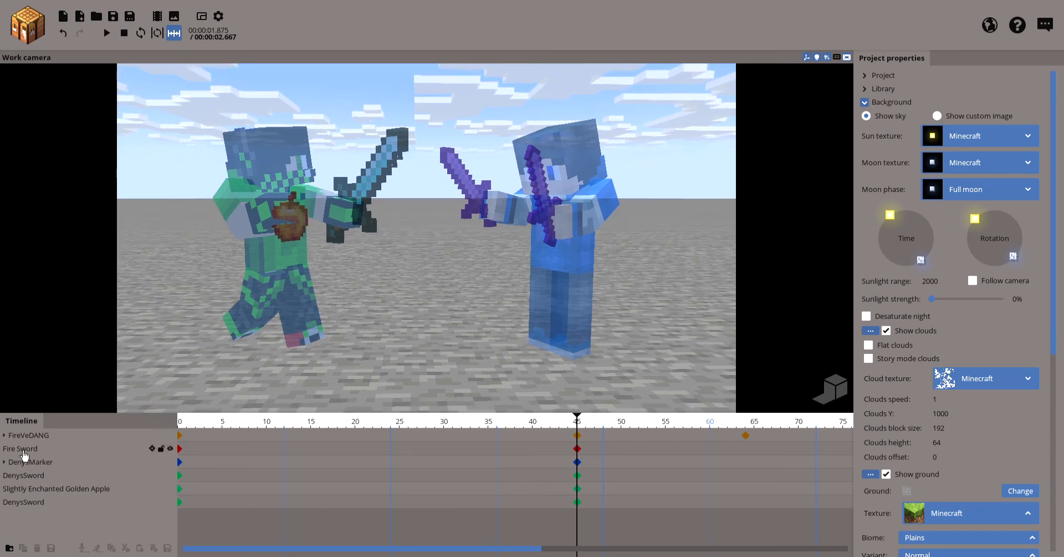
left_click(40, 464)
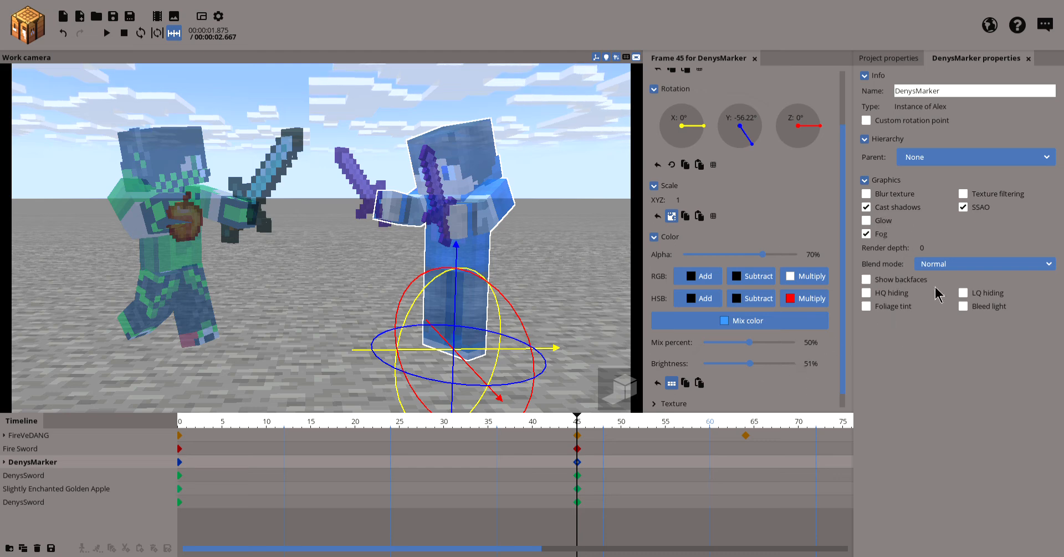
left_click(879, 226)
left_click(878, 226)
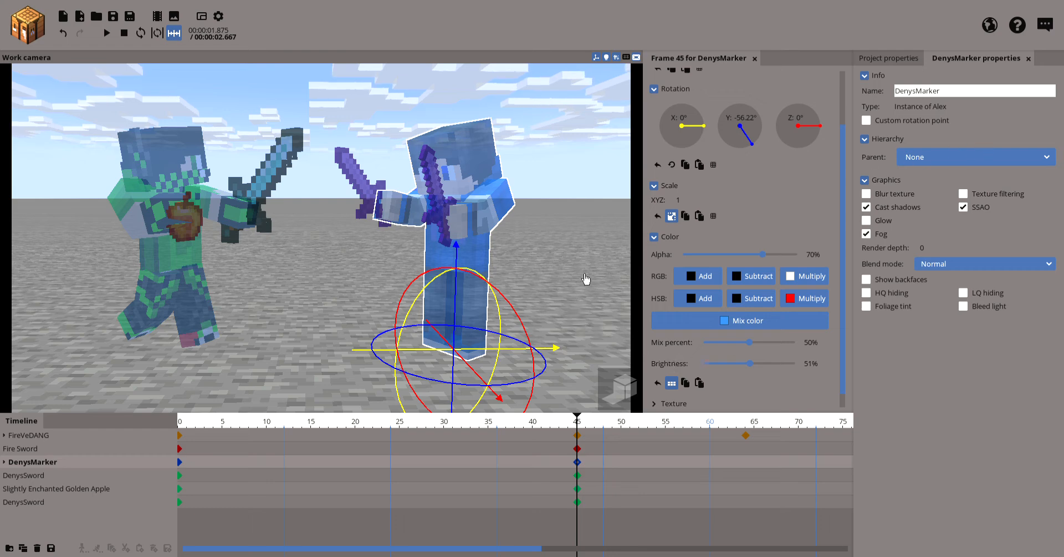
left_click(565, 232)
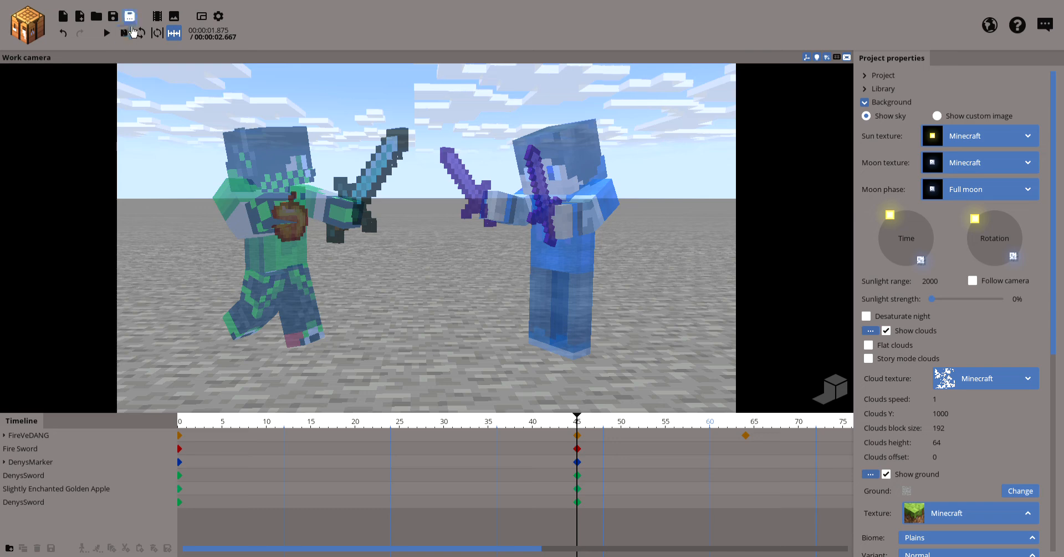
- Create a point light in the scene at frame 45
left_click(46, 29)
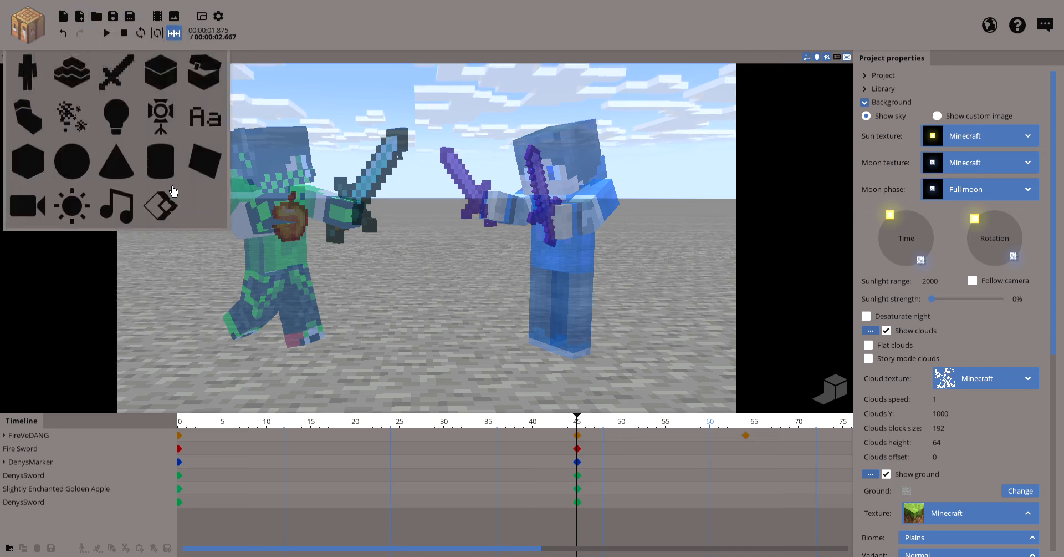
left_click(113, 122)
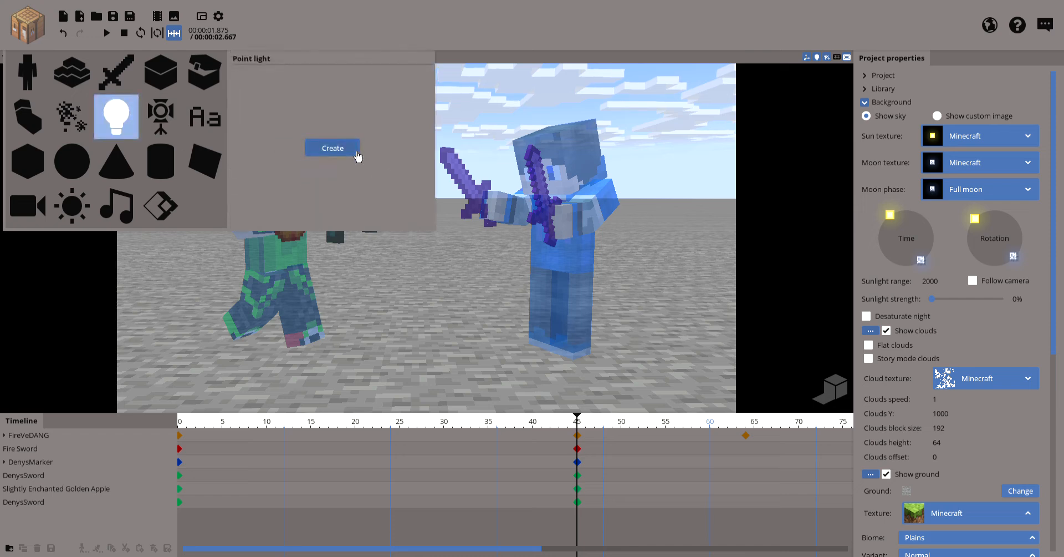
left_click(355, 151)
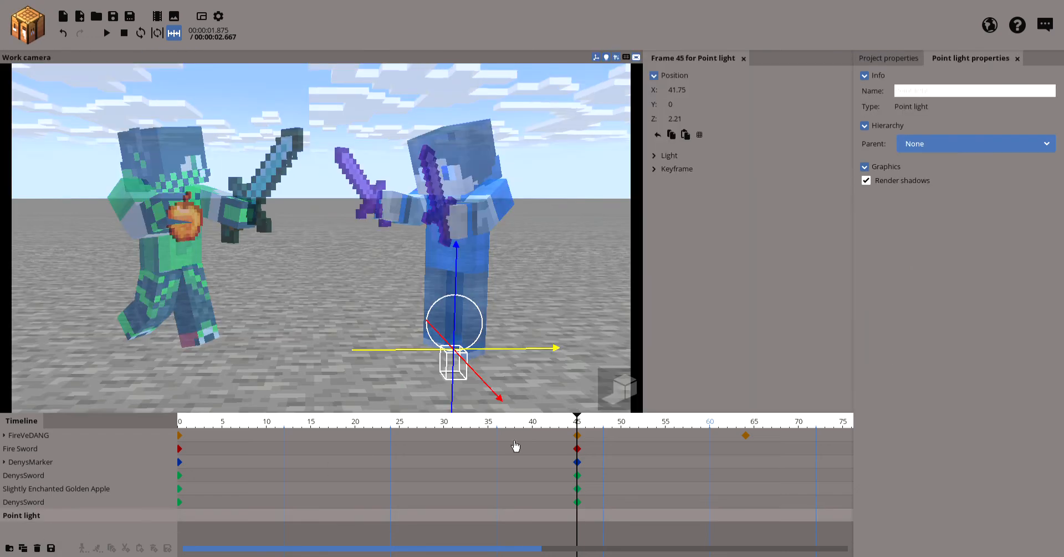
- Set the point light's fade size to 46% and its color to blue 368CED
left_click(668, 156)
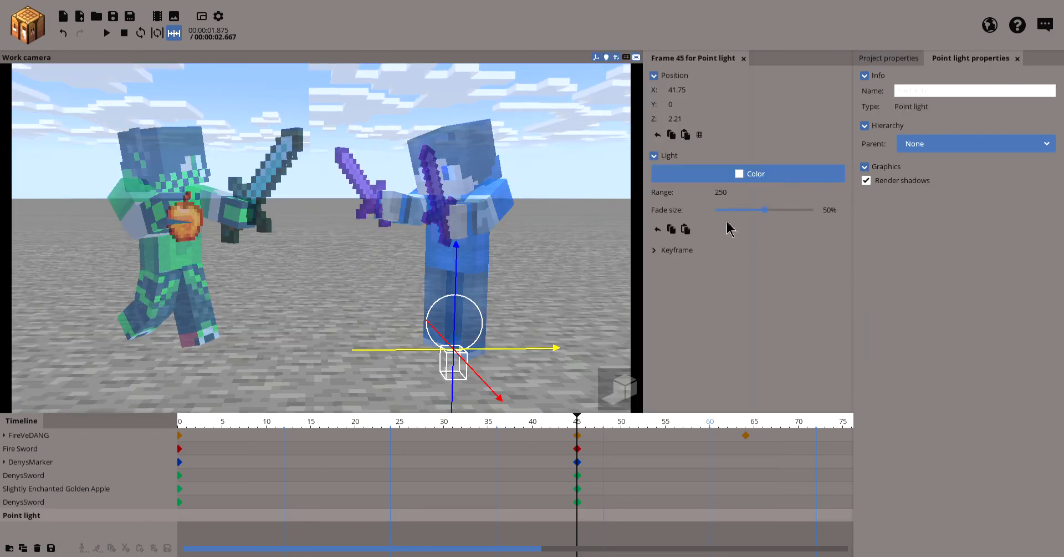
mouse_move(763, 221)
left_mouse_down()
mouse_move(846, 226)
mouse_move(762, 220)
left_mouse_up()
left_click(757, 177)
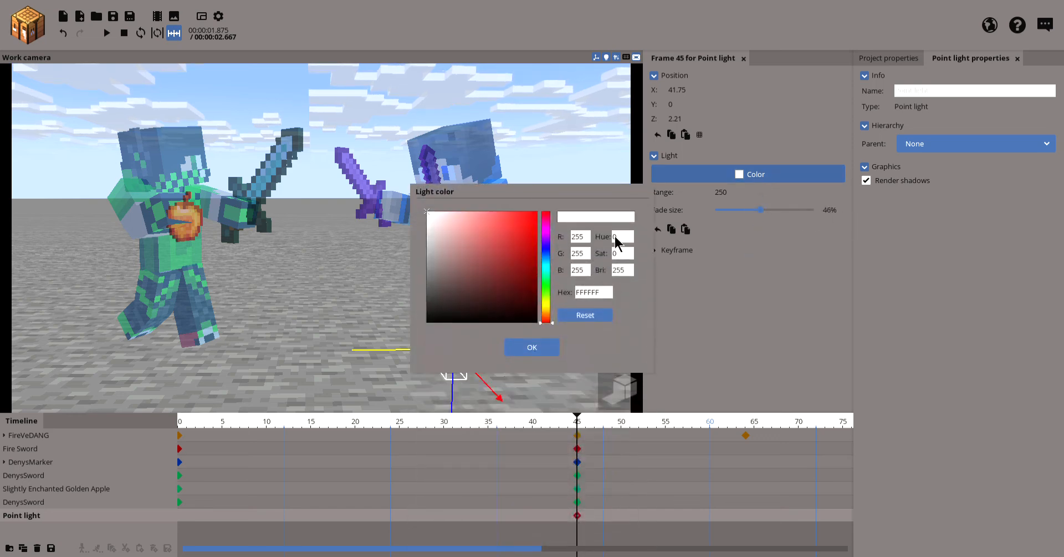
left_click(545, 261)
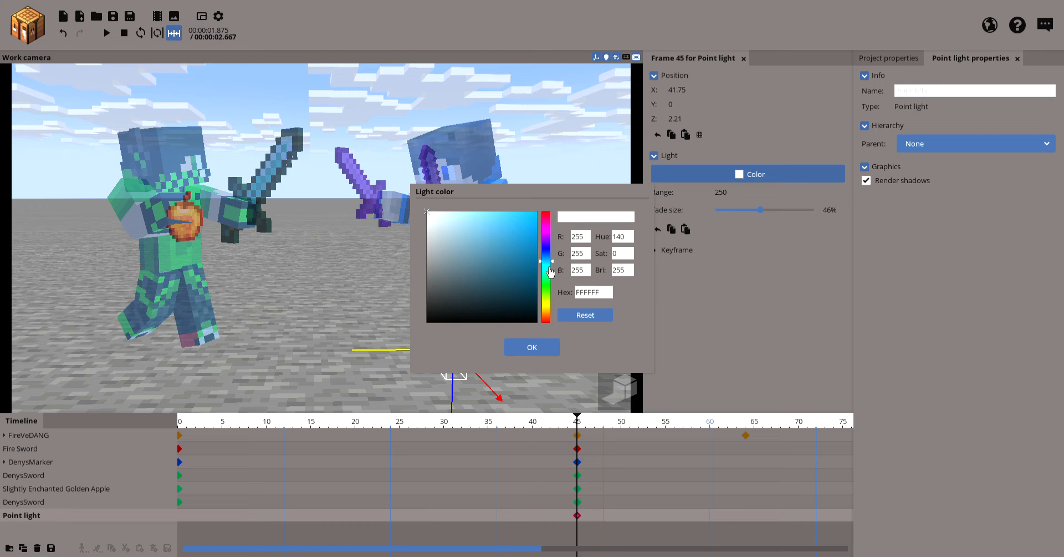
left_click_drag(549, 267, 549, 264)
left_click(505, 228)
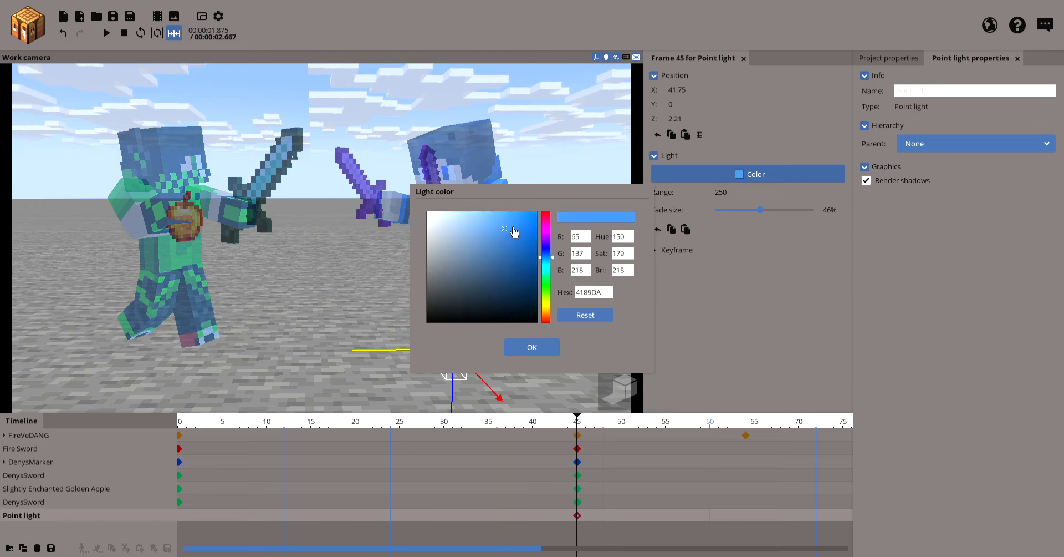
left_click(511, 219)
left_click(530, 353)
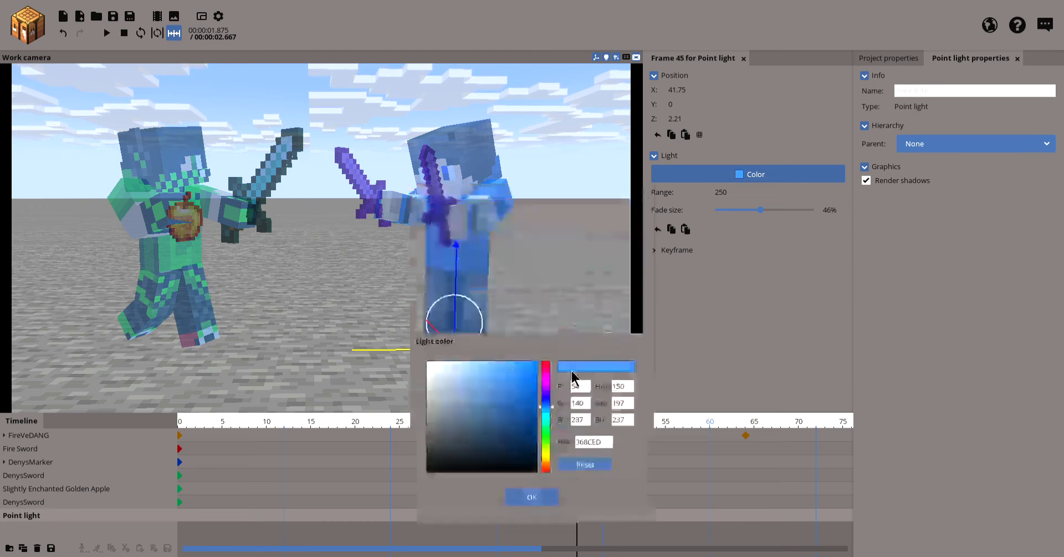
- Set the point light's range to 103.88 and move it between the two characters to X 19.77 and Y 0.56
left_click_drag(466, 280, 404, 275)
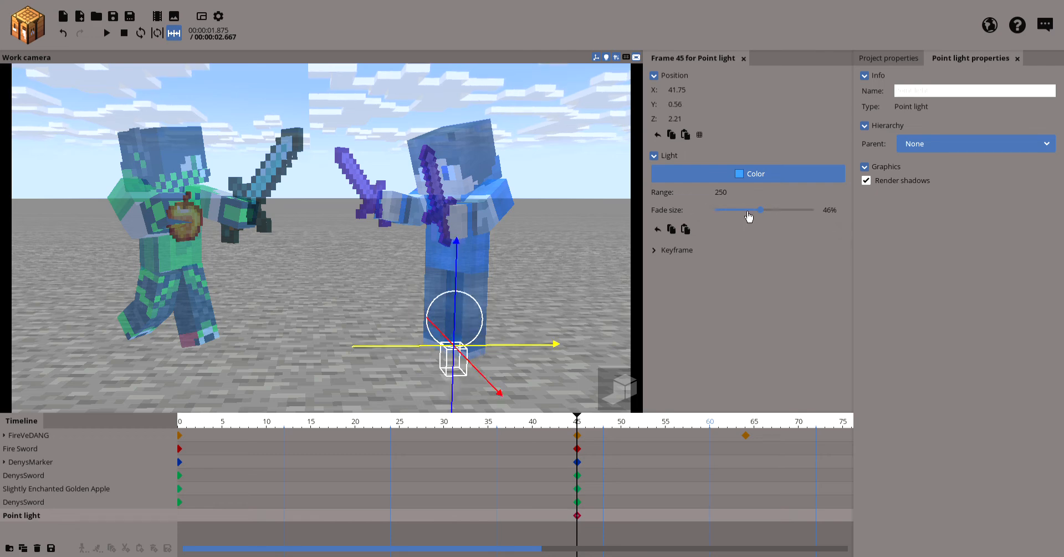
left_click_drag(788, 204, 699, 207)
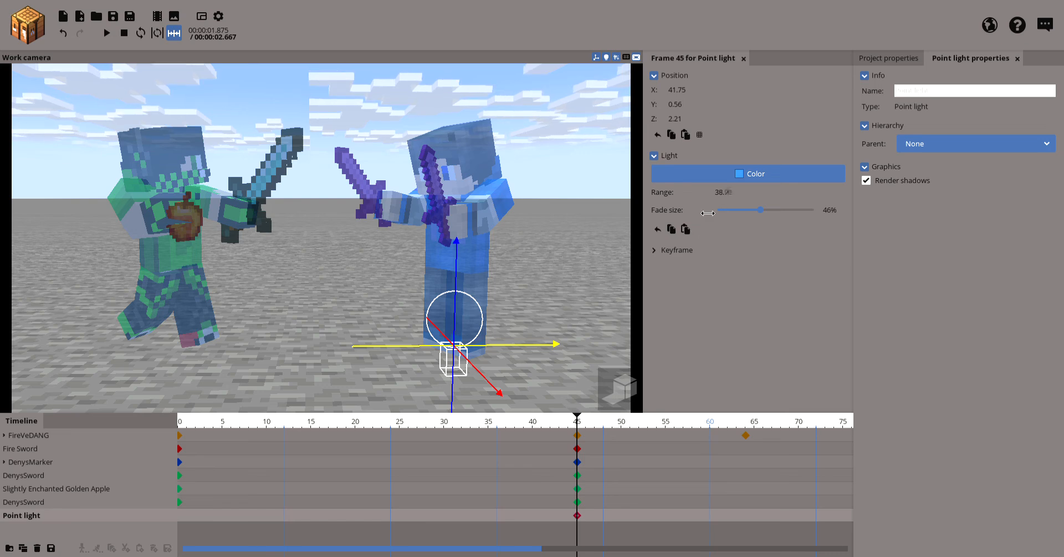
left_click_drag(715, 210, 776, 209)
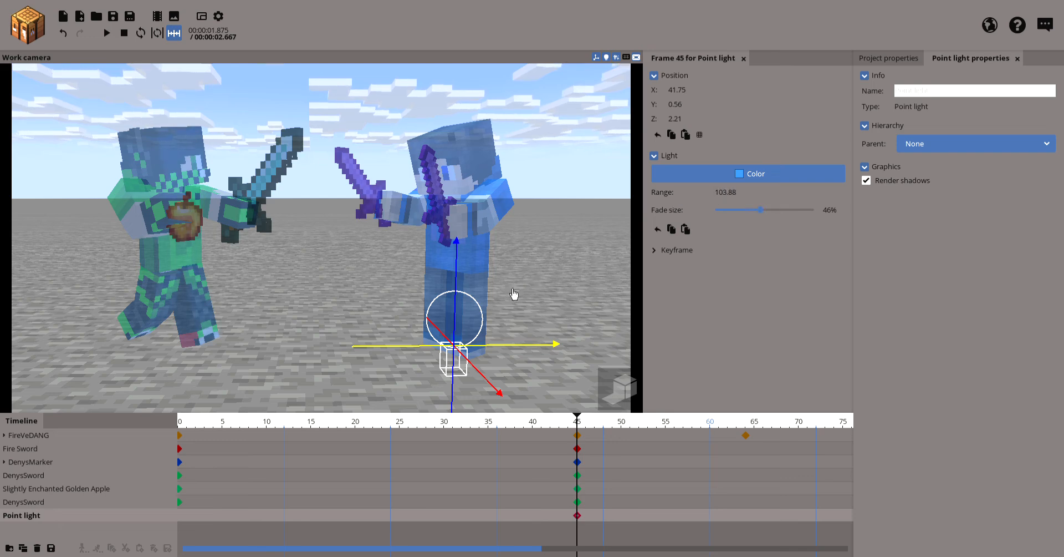
left_click_drag(405, 346, 266, 350)
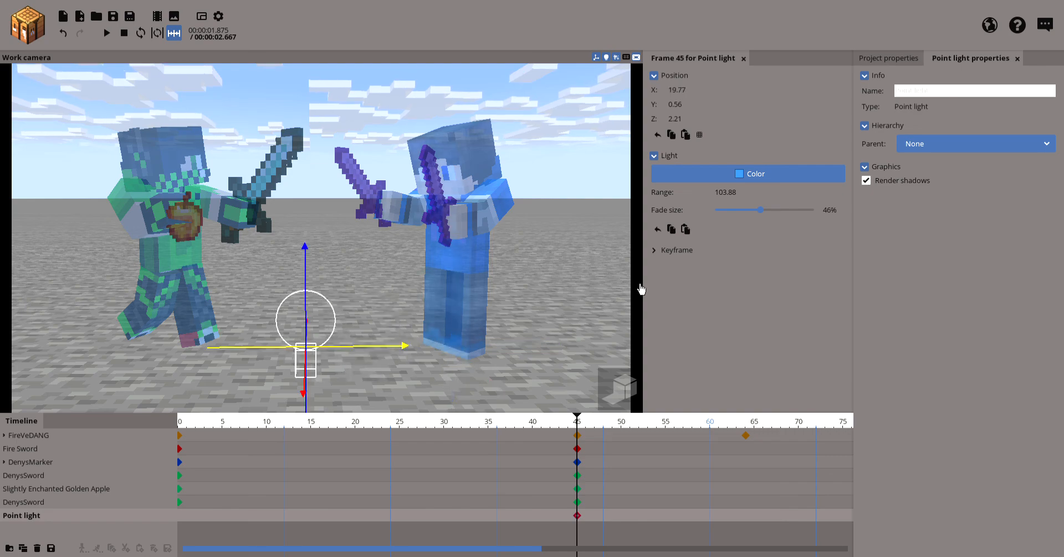
left_click(584, 280)
mouse_move(684, 333)
left_mouse_down()
mouse_move(638, 308)
mouse_move(688, 333)
mouse_move(749, 330)
mouse_move(654, 360)
mouse_move(676, 327)
mouse_move(698, 334)
left_mouse_up()
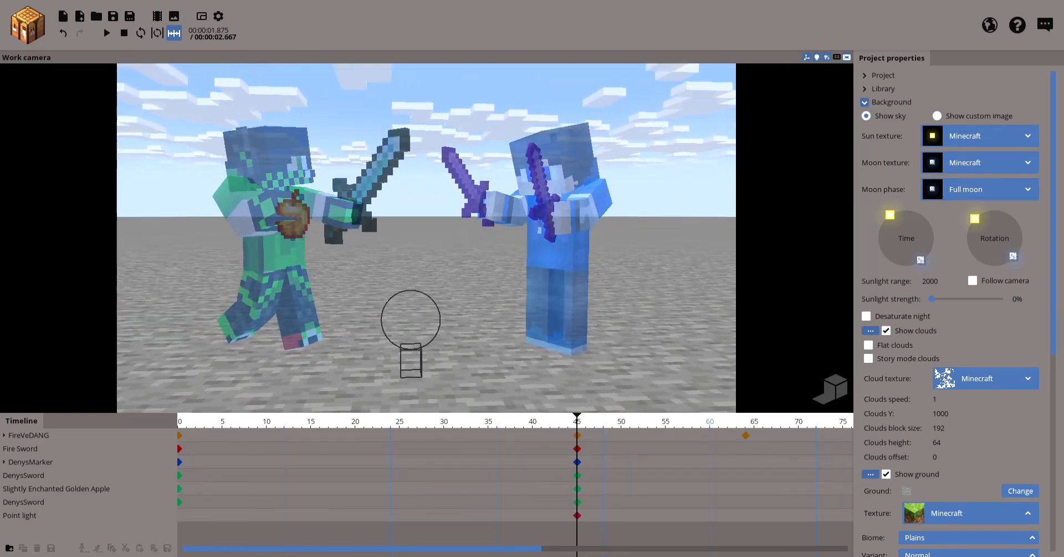
- Change the mix color of the blue character's purple sword nearest the green character to muted purple 574470 at frame 45
left_click(384, 180)
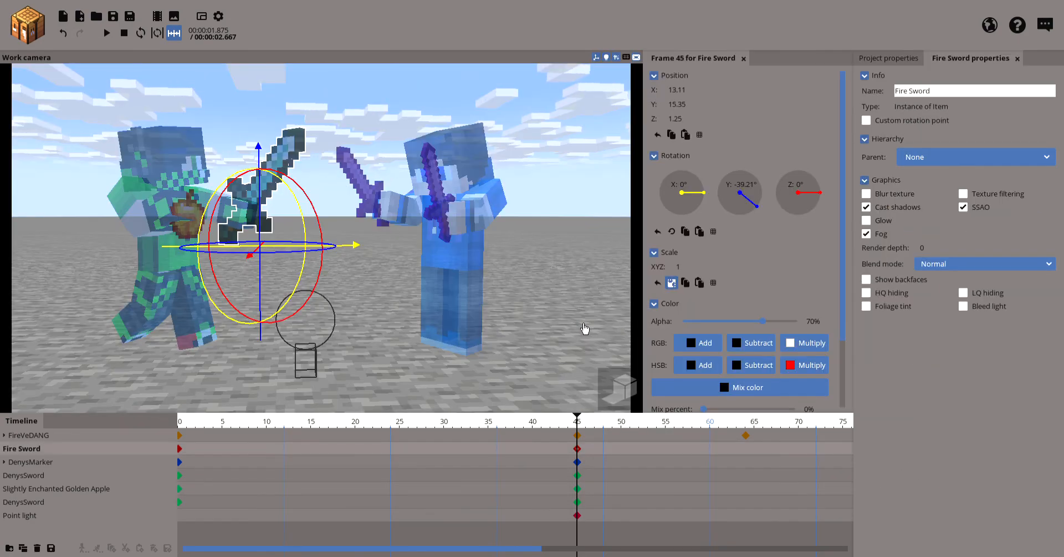
left_click(583, 361)
mouse_move(664, 353)
right_mouse_down()
mouse_move(624, 363)
mouse_move(664, 353)
mouse_move(741, 266)
mouse_move(681, 212)
mouse_move(659, 321)
mouse_move(673, 328)
mouse_move(651, 351)
mouse_move(666, 350)
right_mouse_up()
left_click(480, 195)
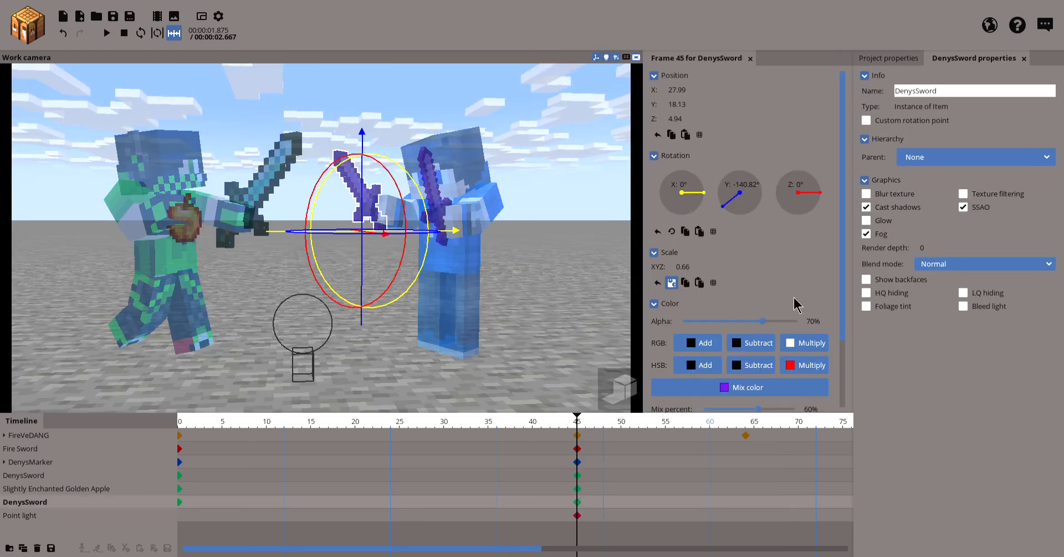
left_click_drag(843, 315, 841, 390)
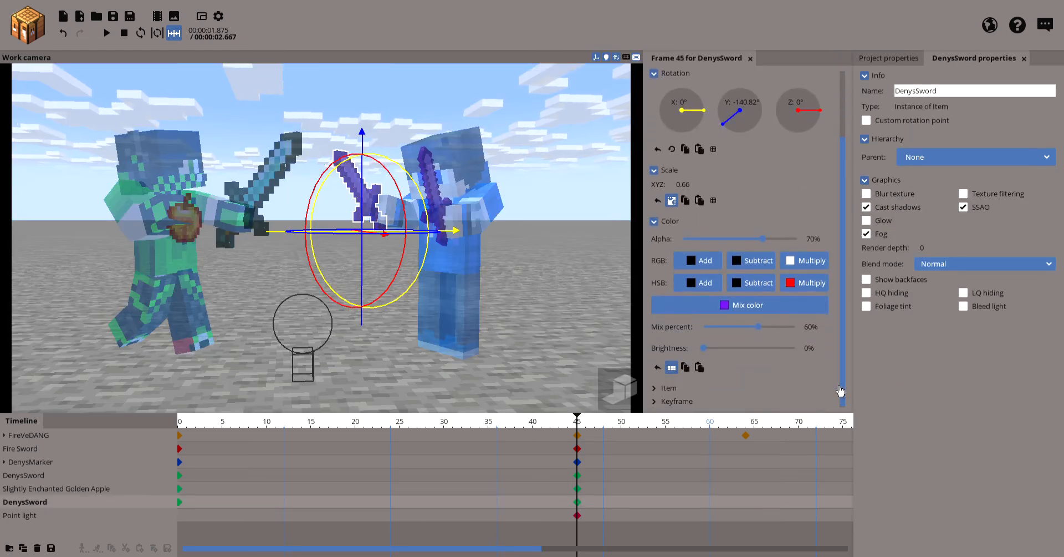
left_click_drag(703, 348, 687, 361)
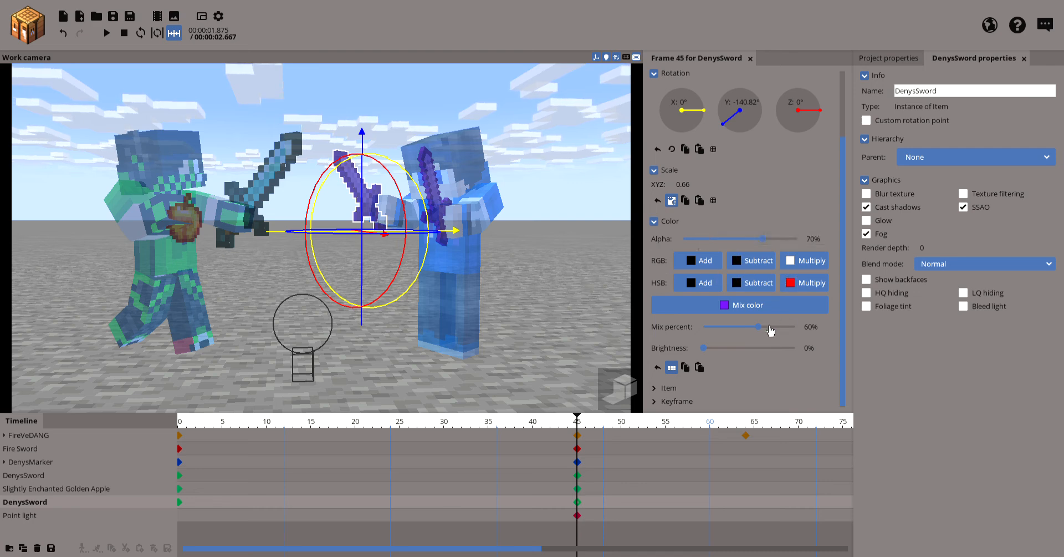
left_click(762, 306)
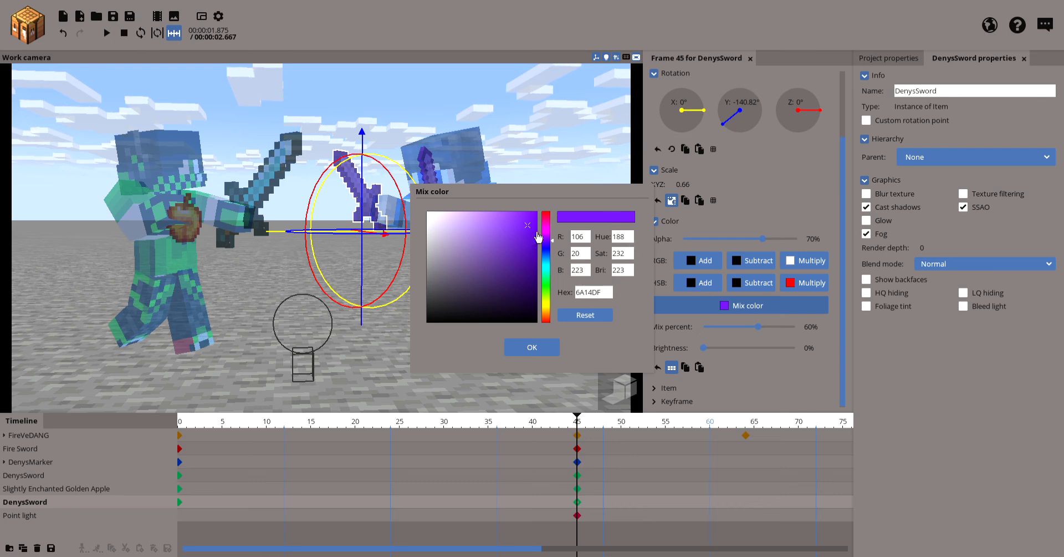
left_click_drag(538, 237, 479, 285)
left_click(527, 352)
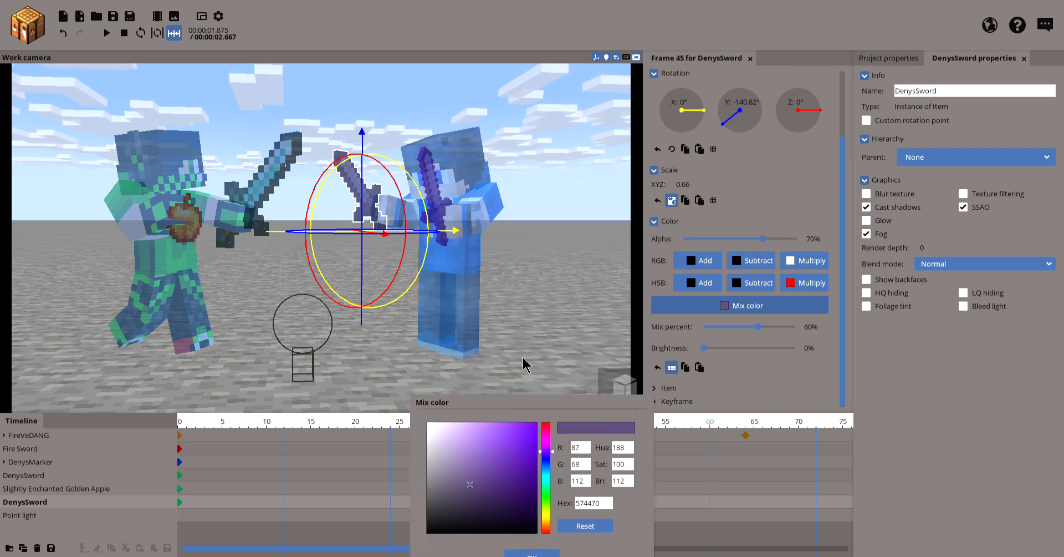
left_click(477, 396)
right_click_drag(474, 391, 460, 393)
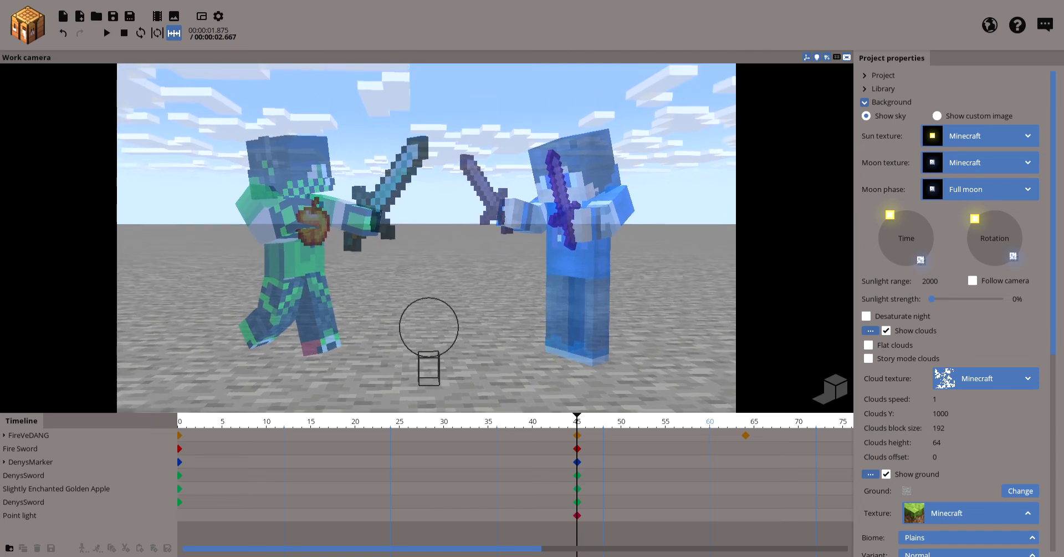
- Lower the Fire Sword's alpha to 47% at frame 45
left_click(418, 198)
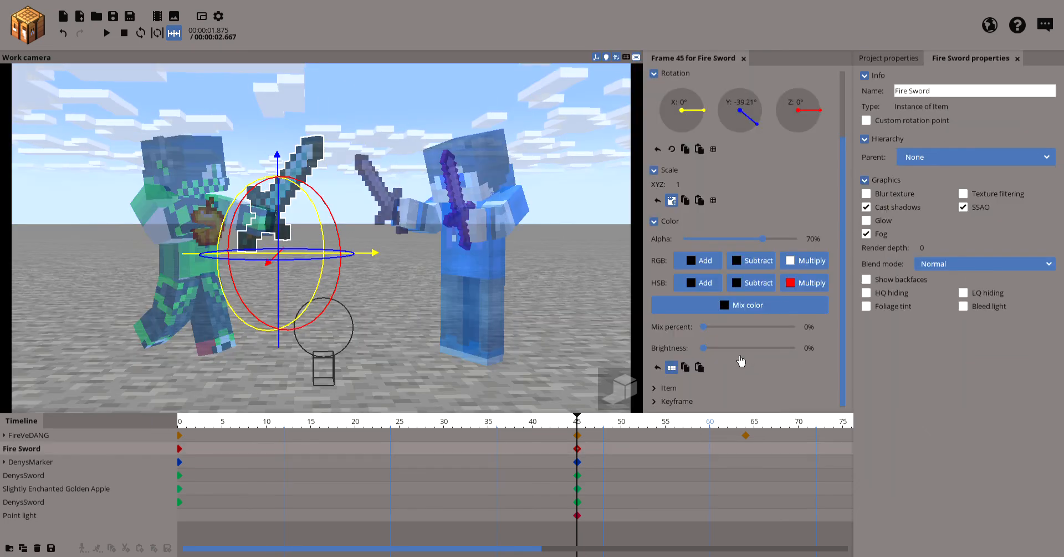
left_click_drag(763, 240, 737, 255)
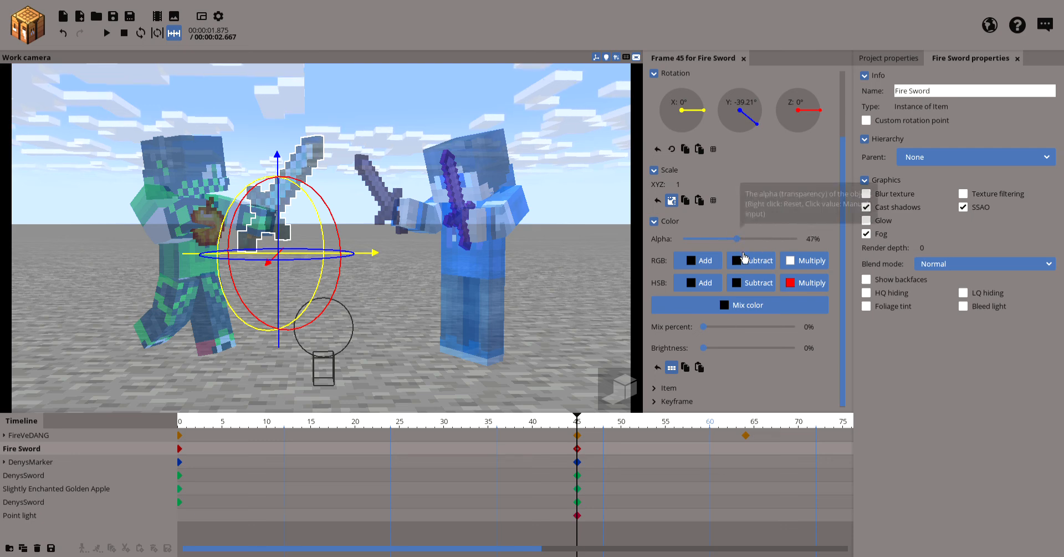
left_click(553, 324)
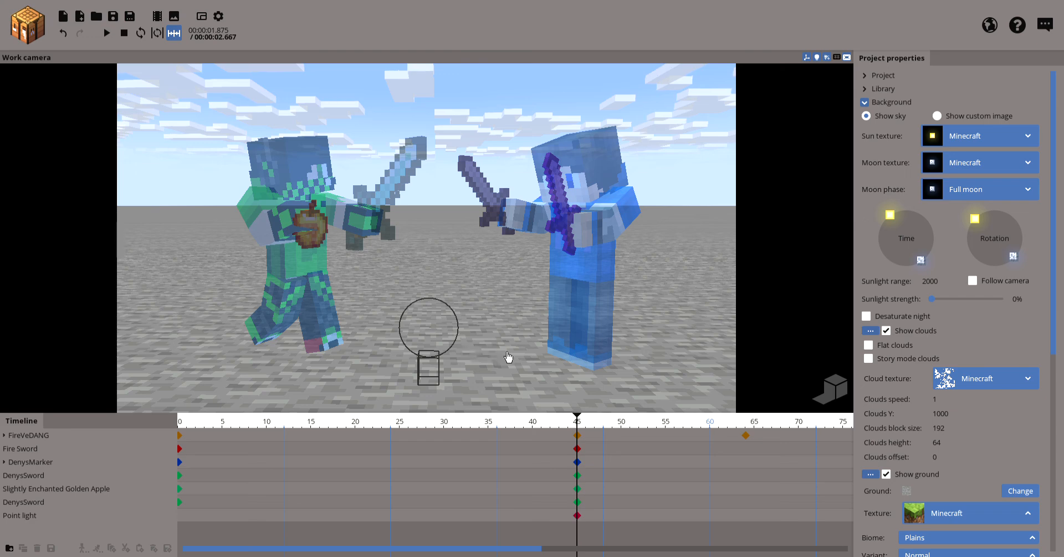
- Enable background removal in the image export options and close them without saving an image
left_click(175, 18)
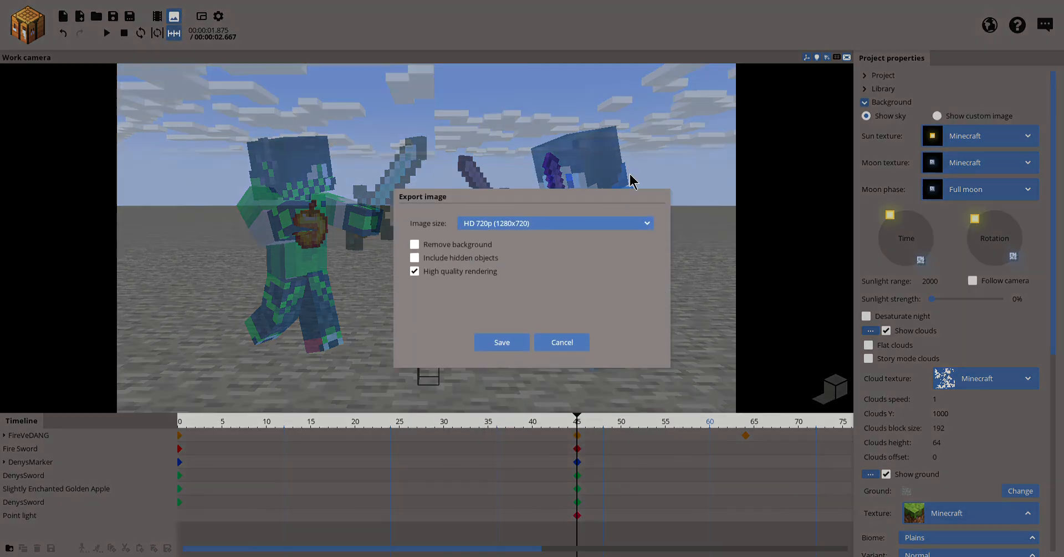
left_click(562, 342)
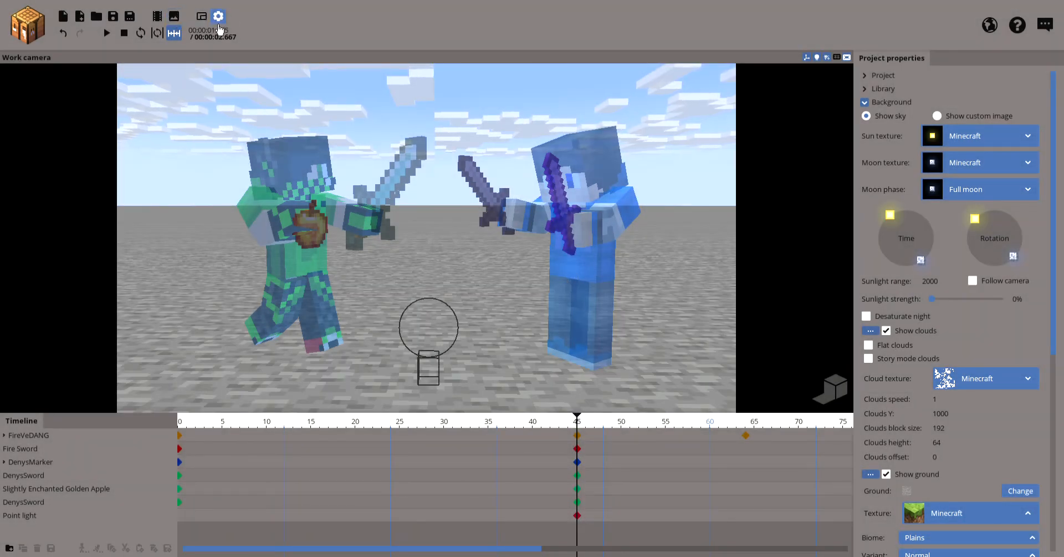
left_click(174, 16)
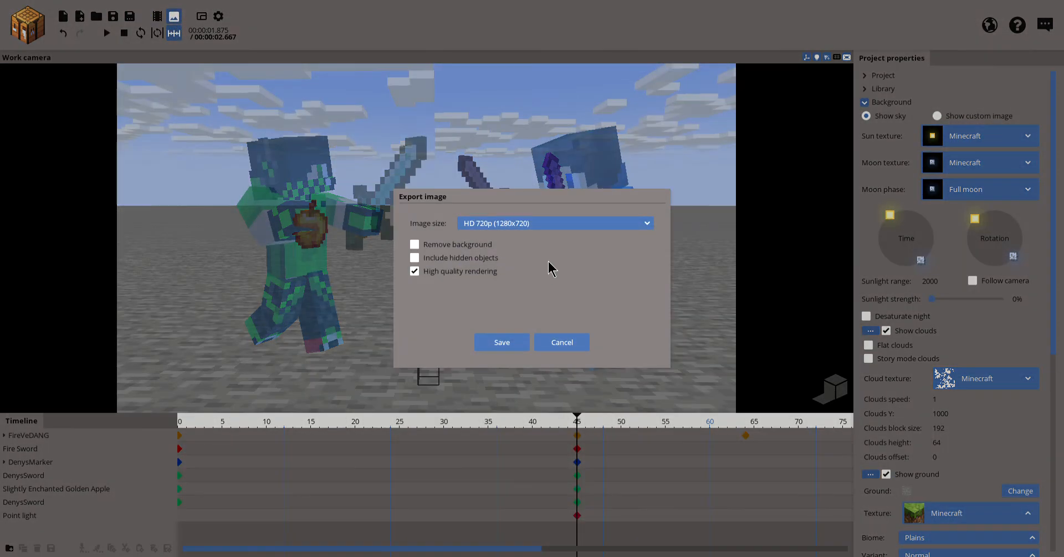
left_click(416, 245)
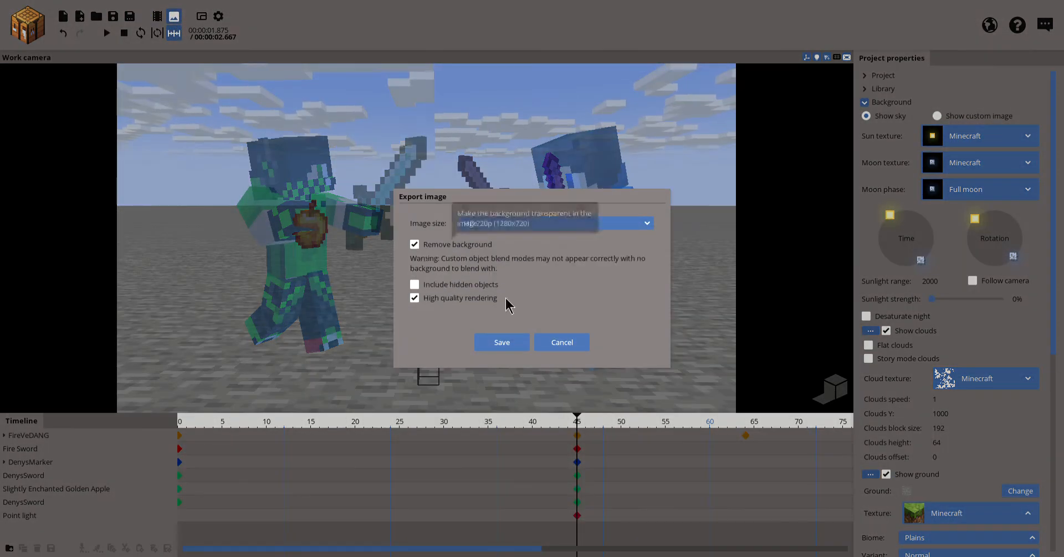
left_click(562, 342)
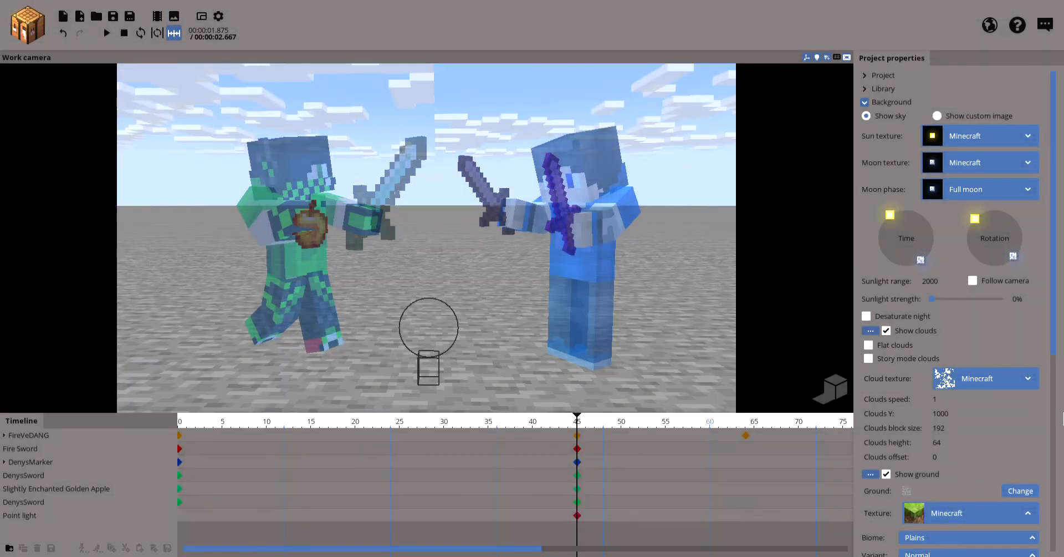
- Hide the ground in the project's background settings
scroll(1056, 355, "down", 3)
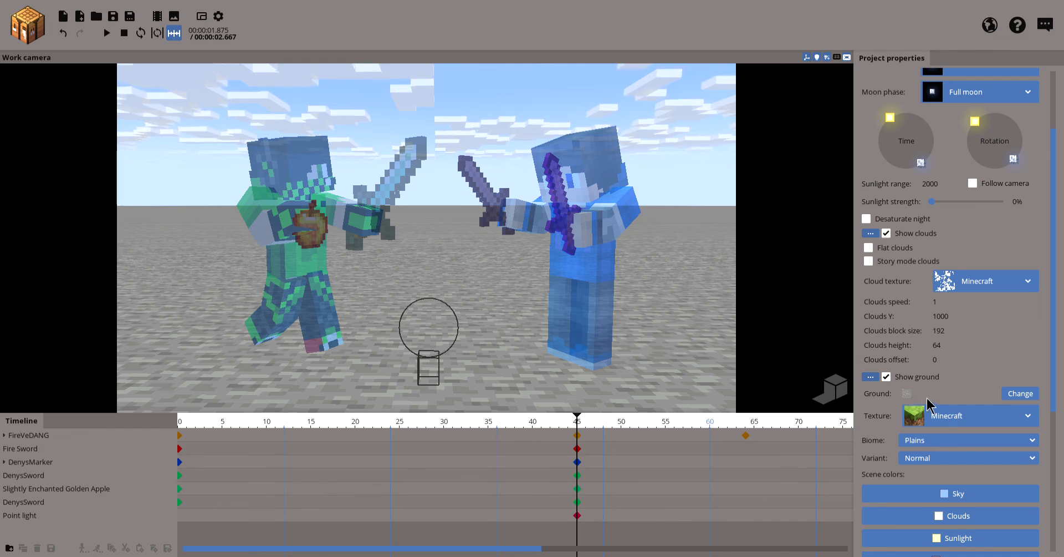
left_click(886, 377)
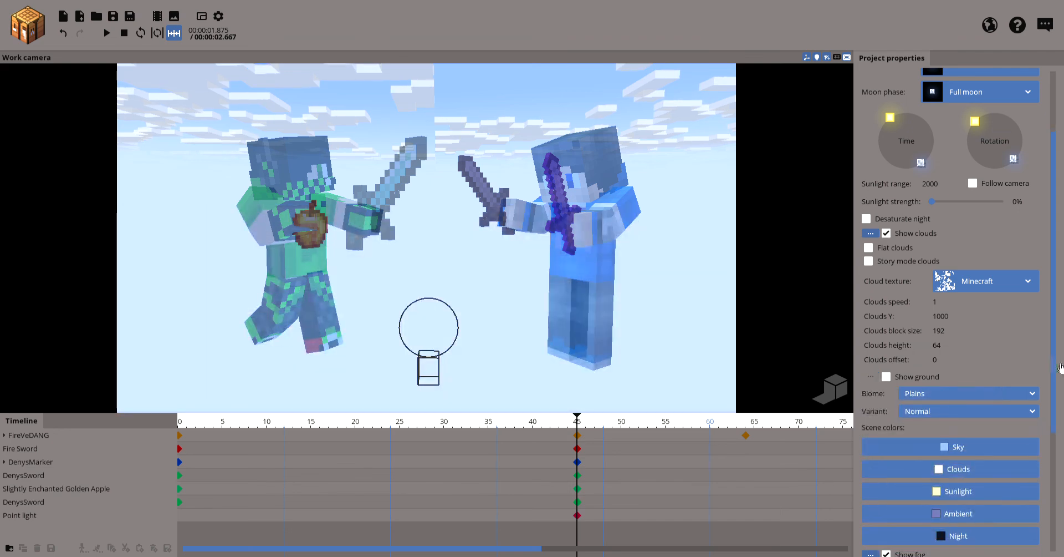
left_click_drag(1060, 377, 1061, 300)
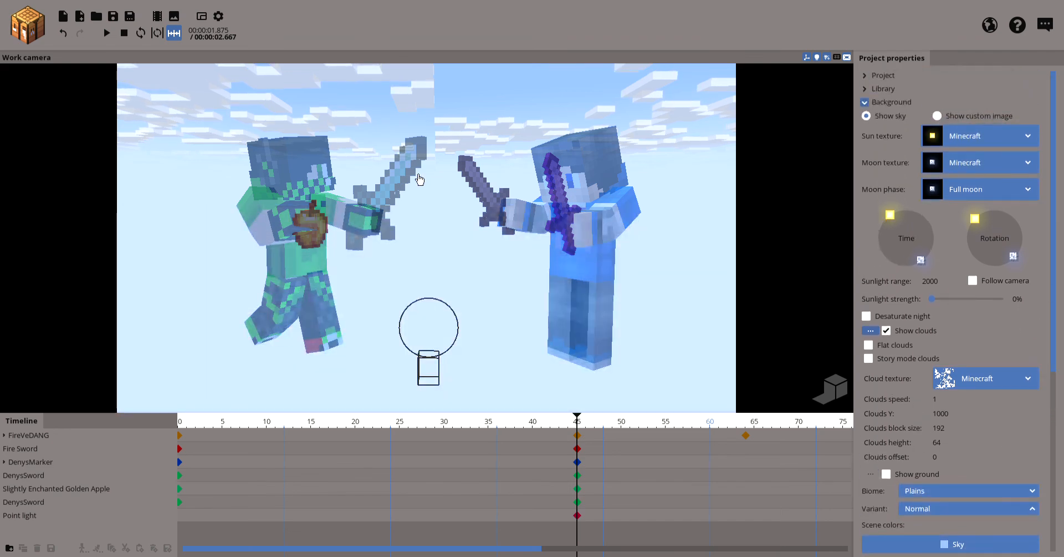
- Hide the clouds in the background settings so only the plain sky remains behind the characters
middle_click_drag(467, 257, 561, 269)
middle_click_drag(487, 299, 458, 282)
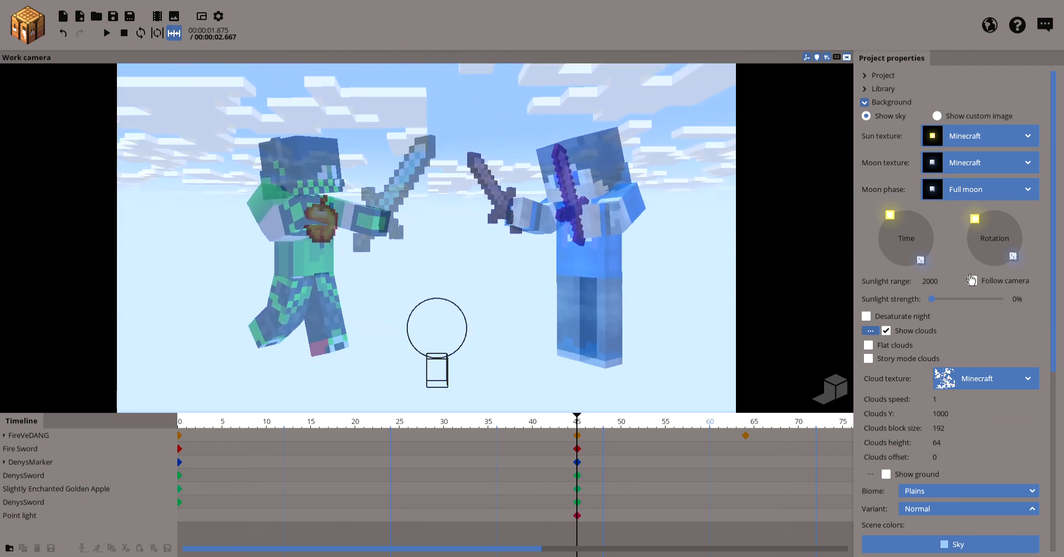
left_click(886, 330)
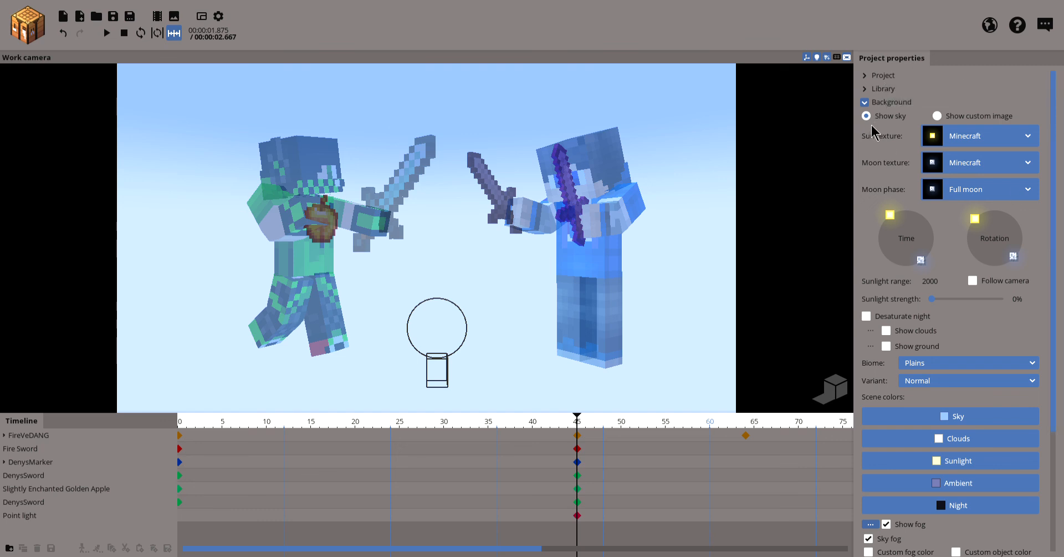
- Try using a custom image as the background by browsing for a file, and return to the sky background
left_click(962, 117)
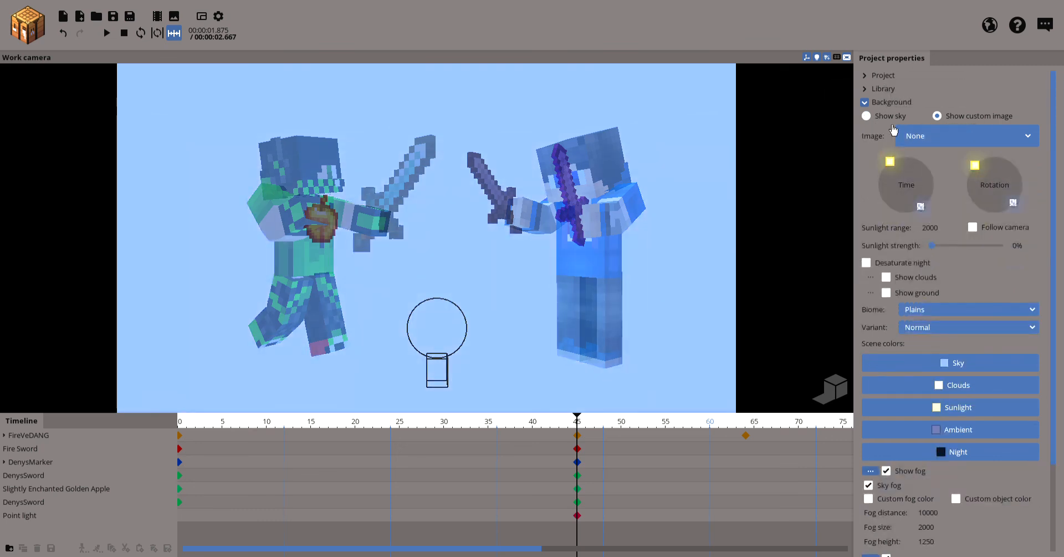
left_click(957, 142)
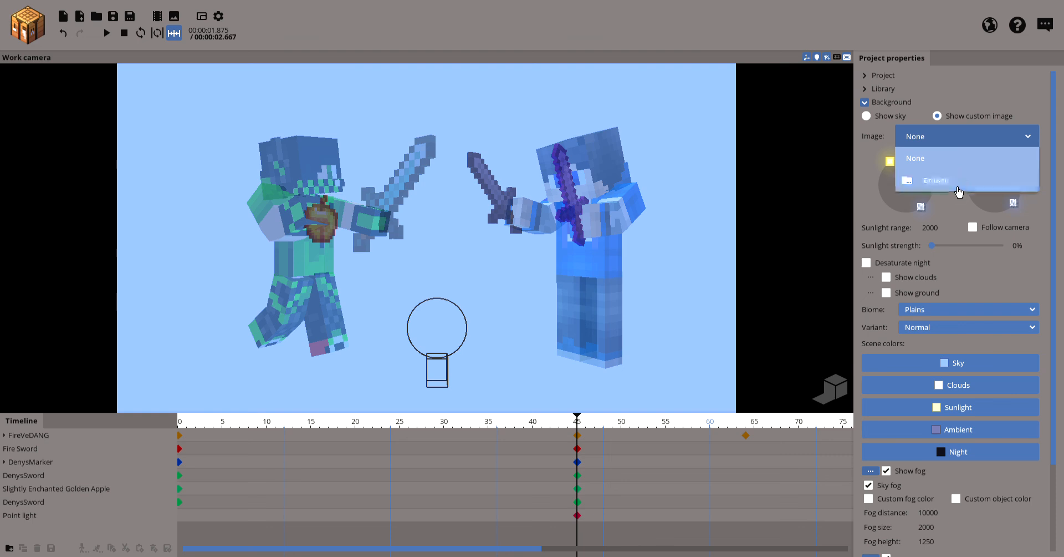
left_click(938, 180)
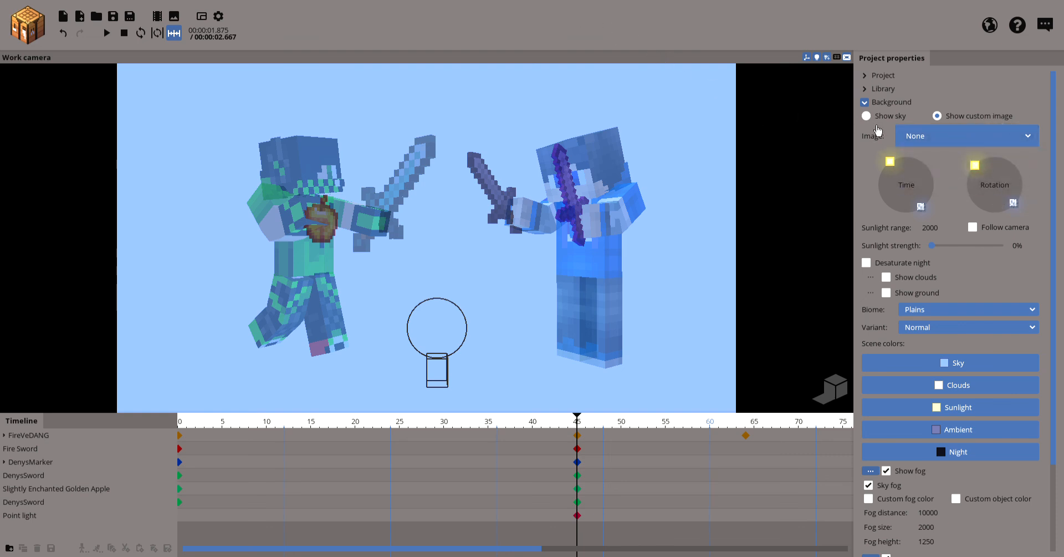
left_click(879, 117)
- Review the image export options with background removal enabled and close them without saving
left_click(174, 16)
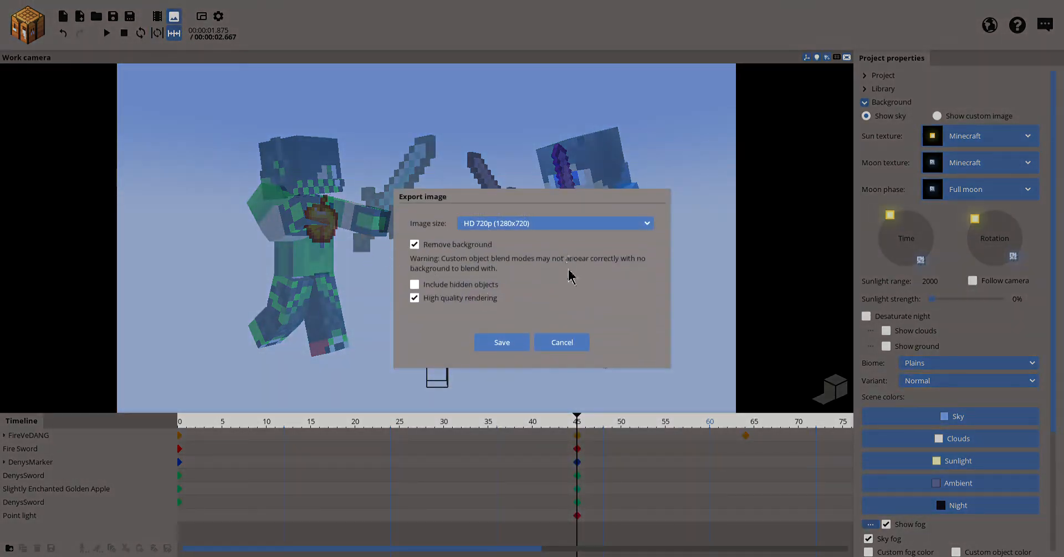
left_click(566, 345)
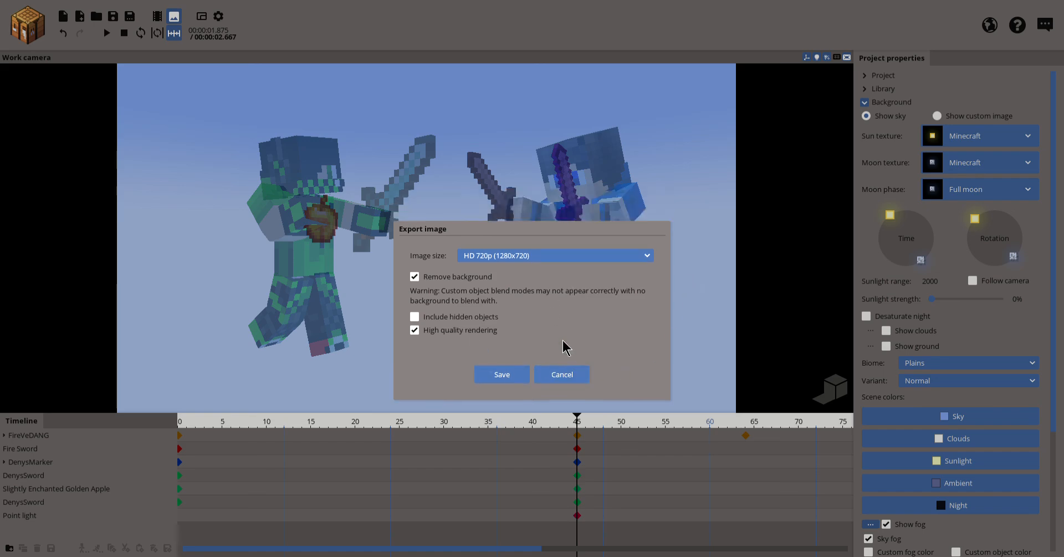
mouse_move(697, 392)
right_mouse_down()
mouse_move(632, 398)
mouse_move(754, 371)
mouse_move(692, 398)
right_mouse_up()
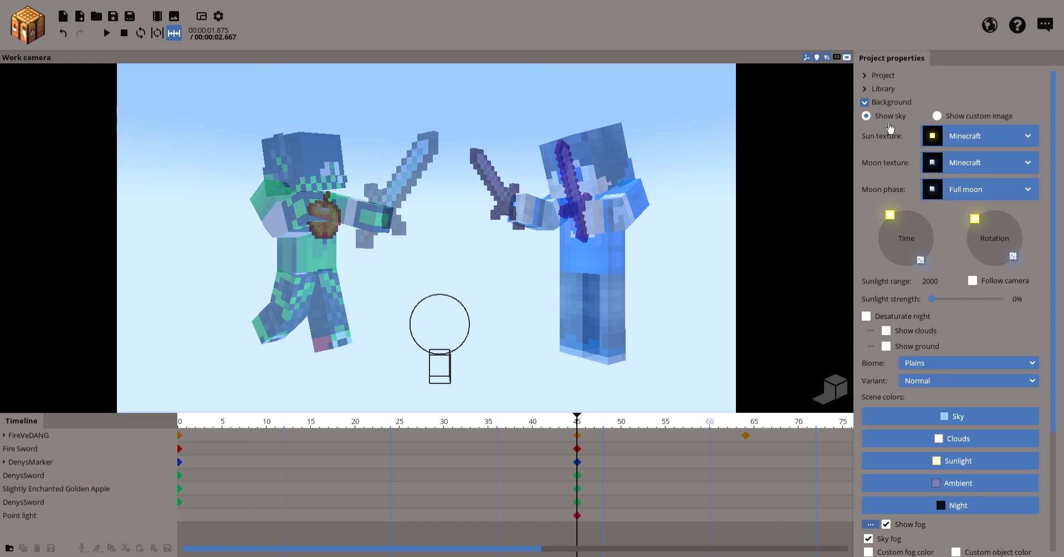
- Show the clouds again in the background settings
left_click(890, 332)
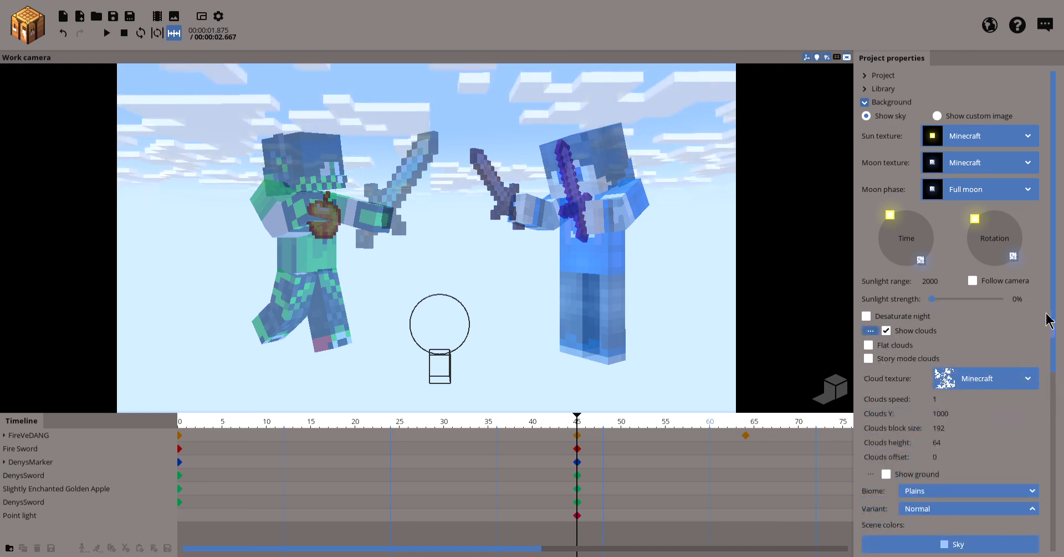
left_click_drag(1054, 326, 1063, 384)
scroll(1053, 361, "up", 4)
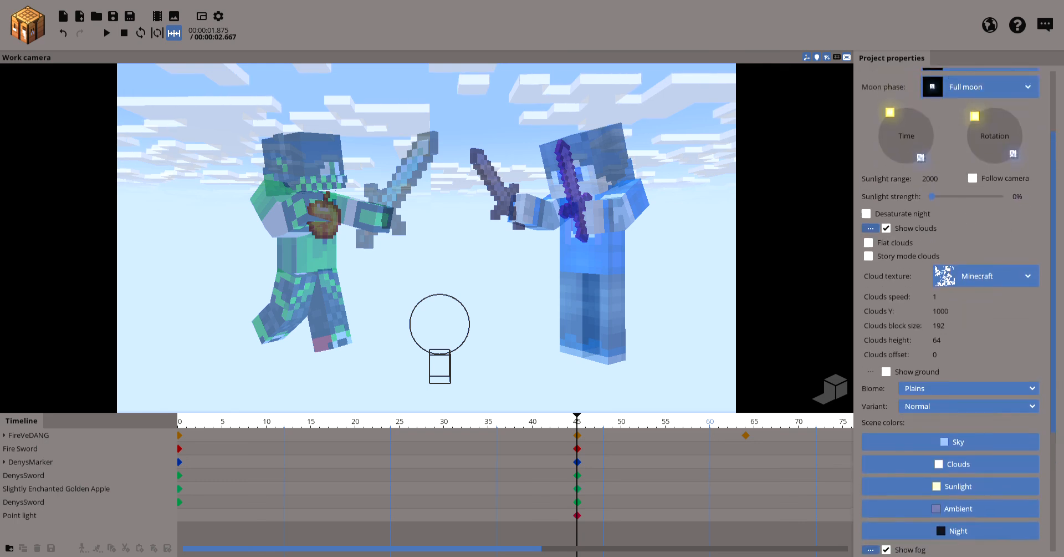